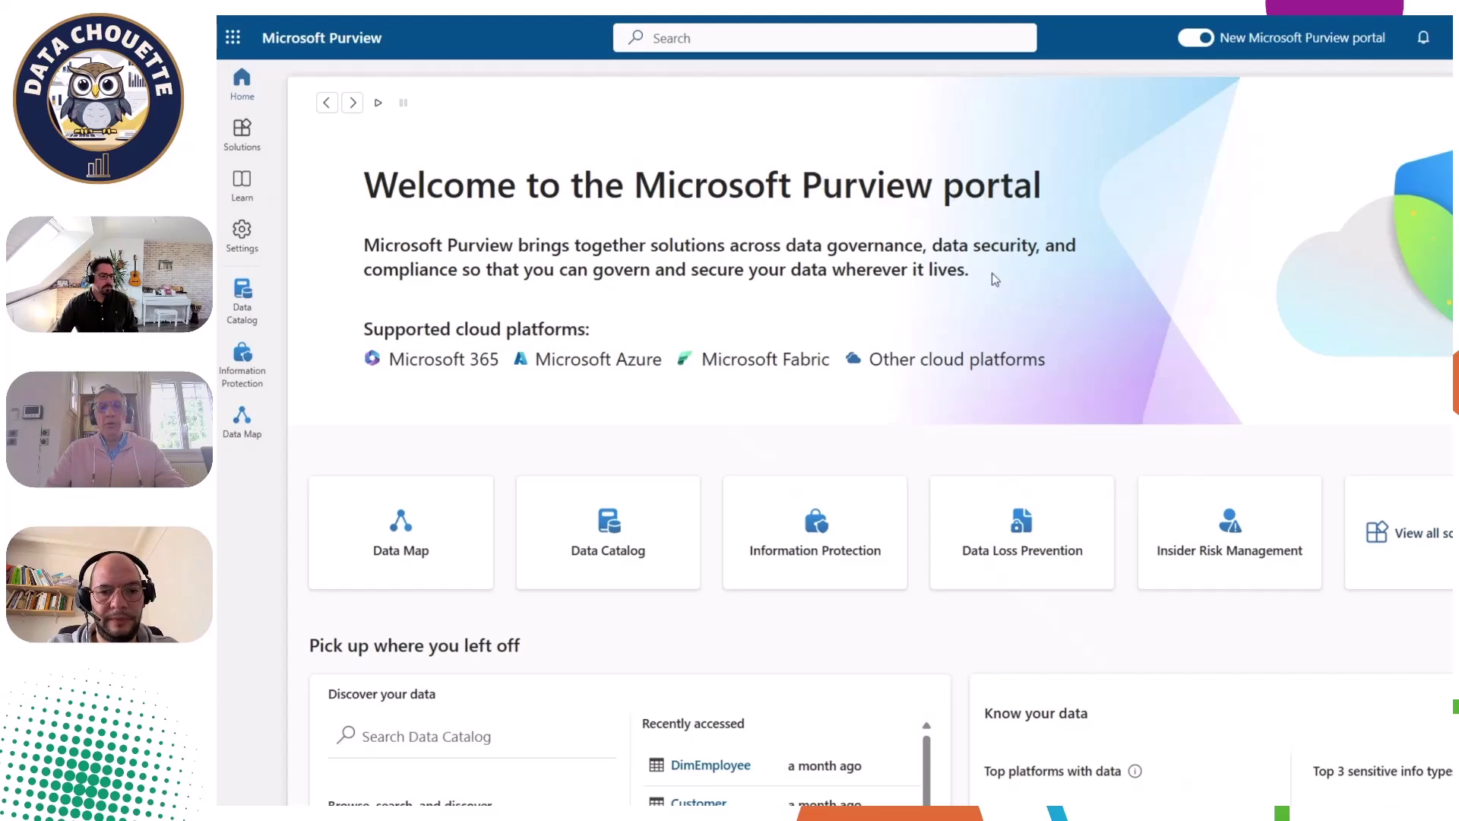
# Open the Data Map solution's domains and expand Entity A, Entity B and Global to show their collections.
pyautogui.scroll(-1, 992, 274)
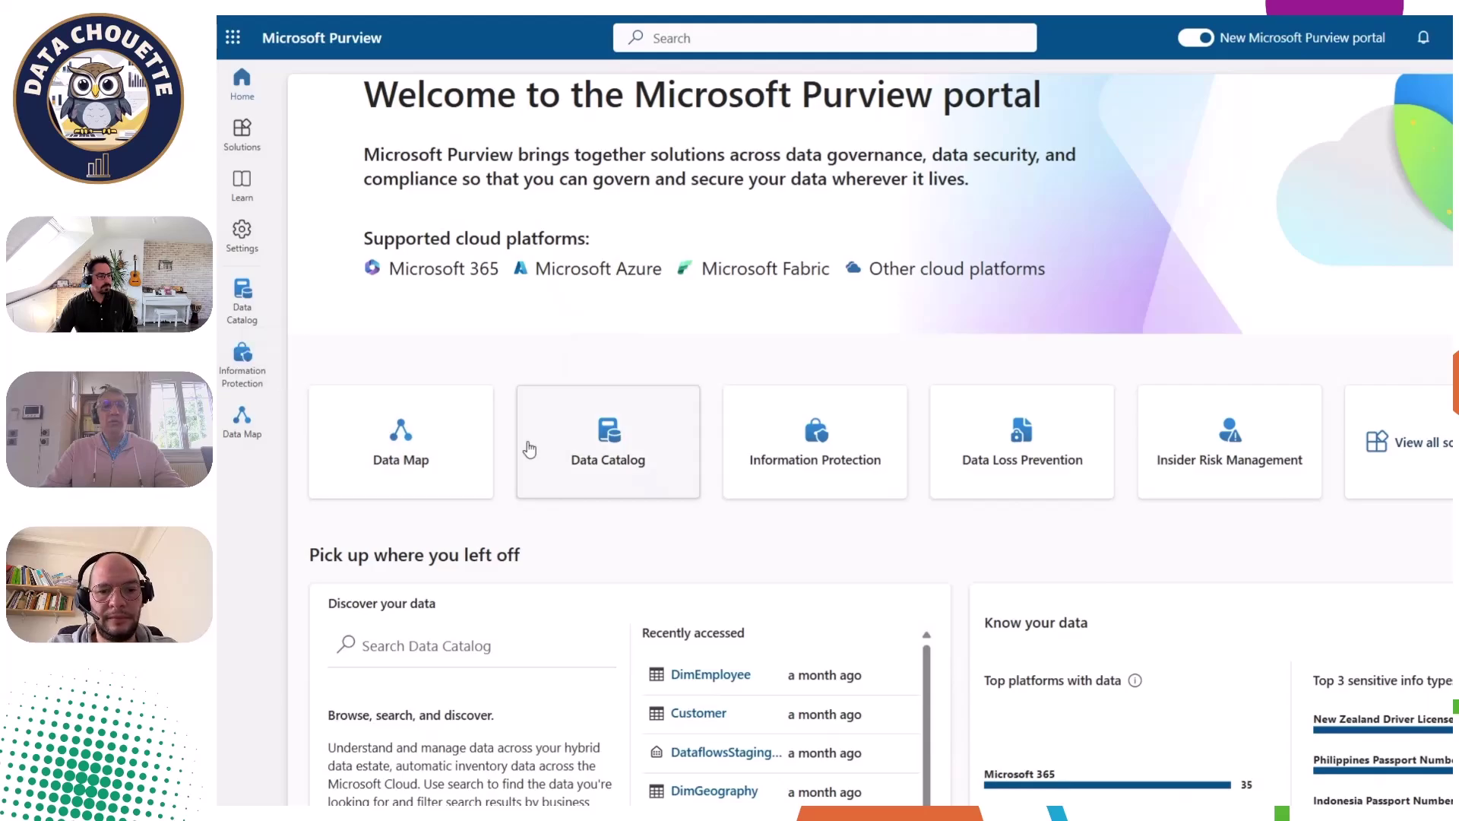
pyautogui.click(392, 468)
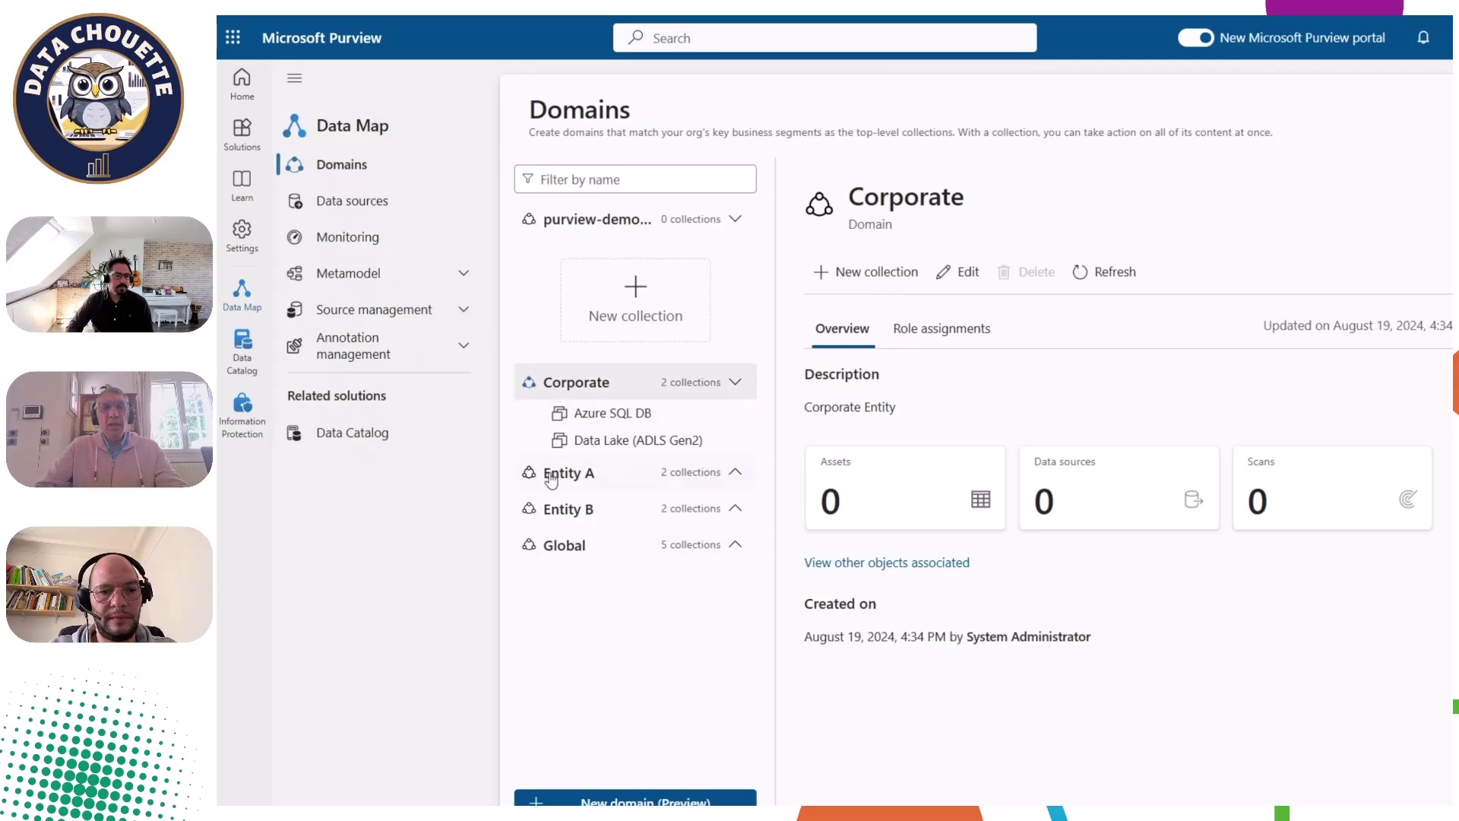
pyautogui.click(617, 475)
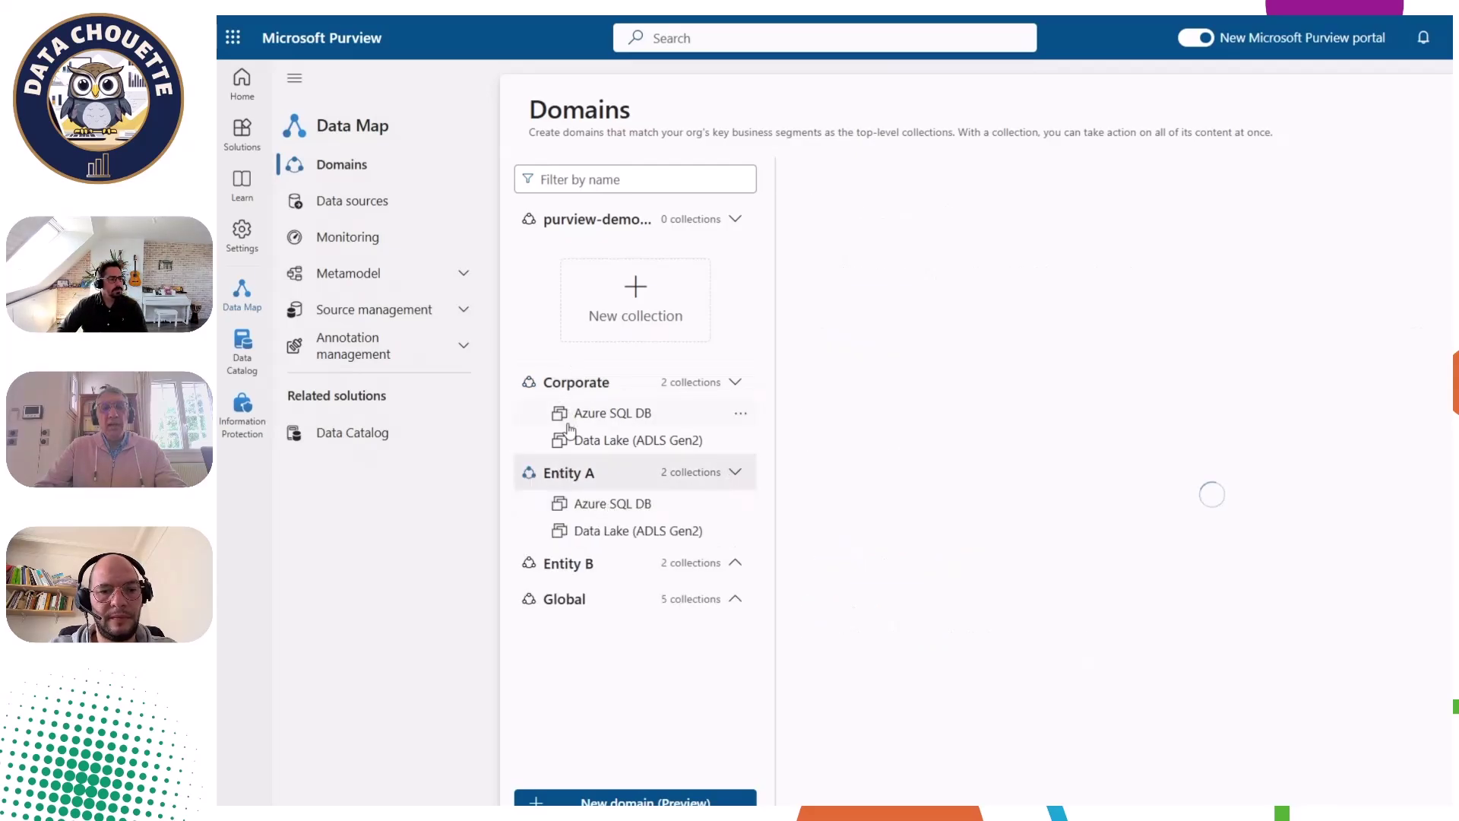
pyautogui.click(618, 604)
pyautogui.click(618, 563)
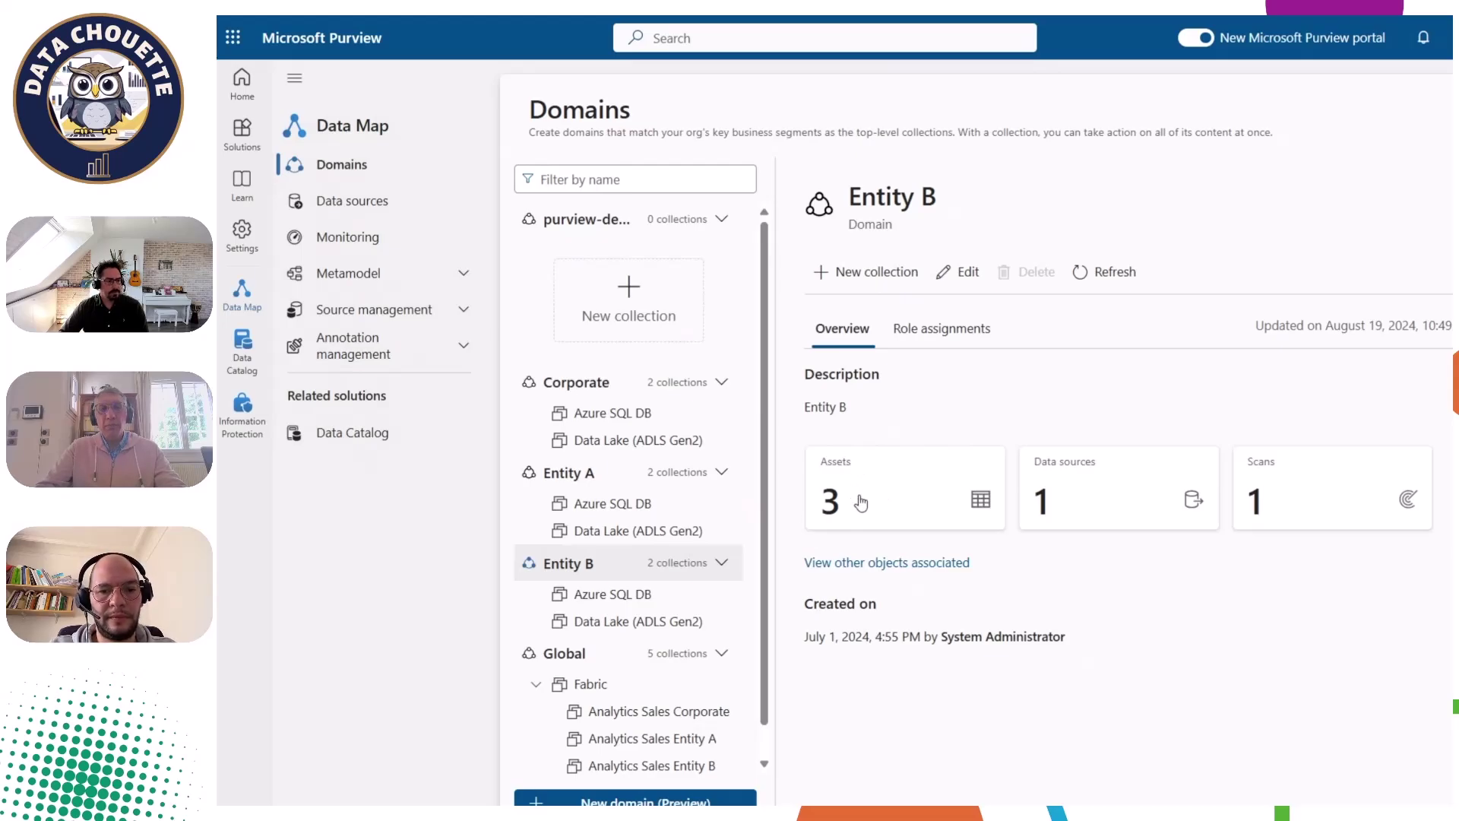
# Review the overviews of the Corporate collections, Entity A's Azure SQL DB collection and the Analytics Sales Corporate collection.
pyautogui.click(670, 443)
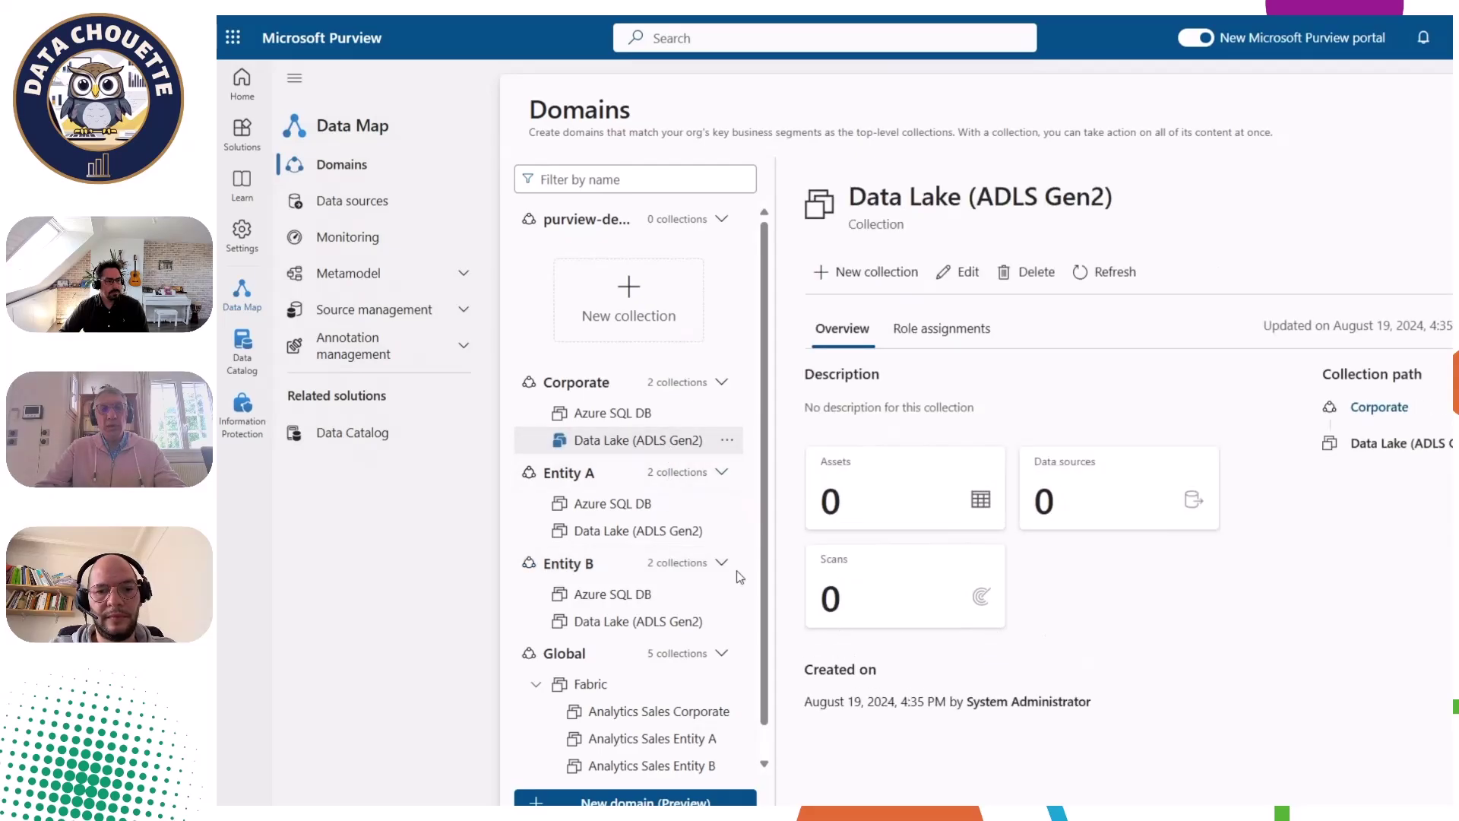
pyautogui.click(649, 420)
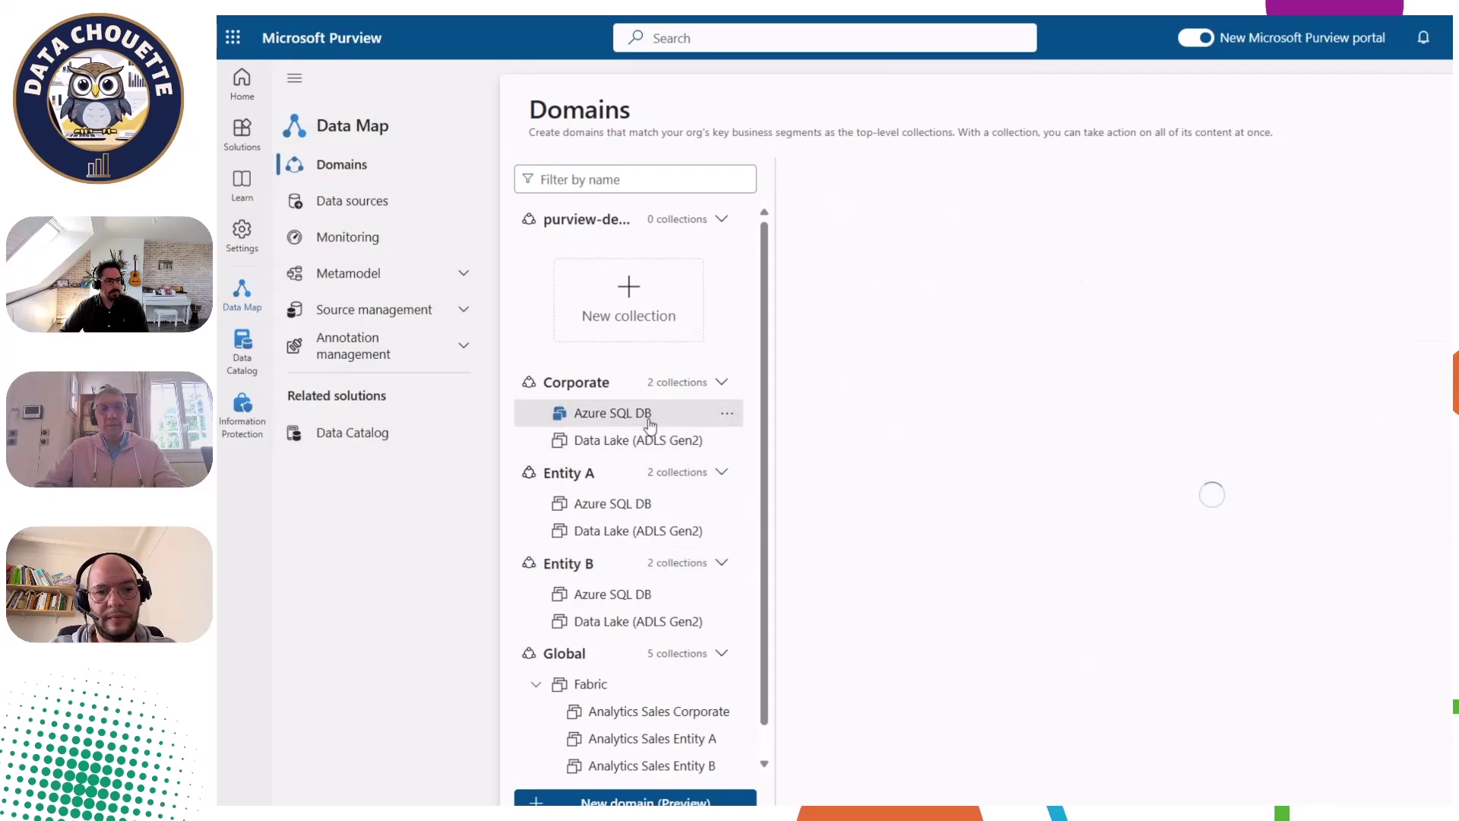
pyautogui.click(627, 506)
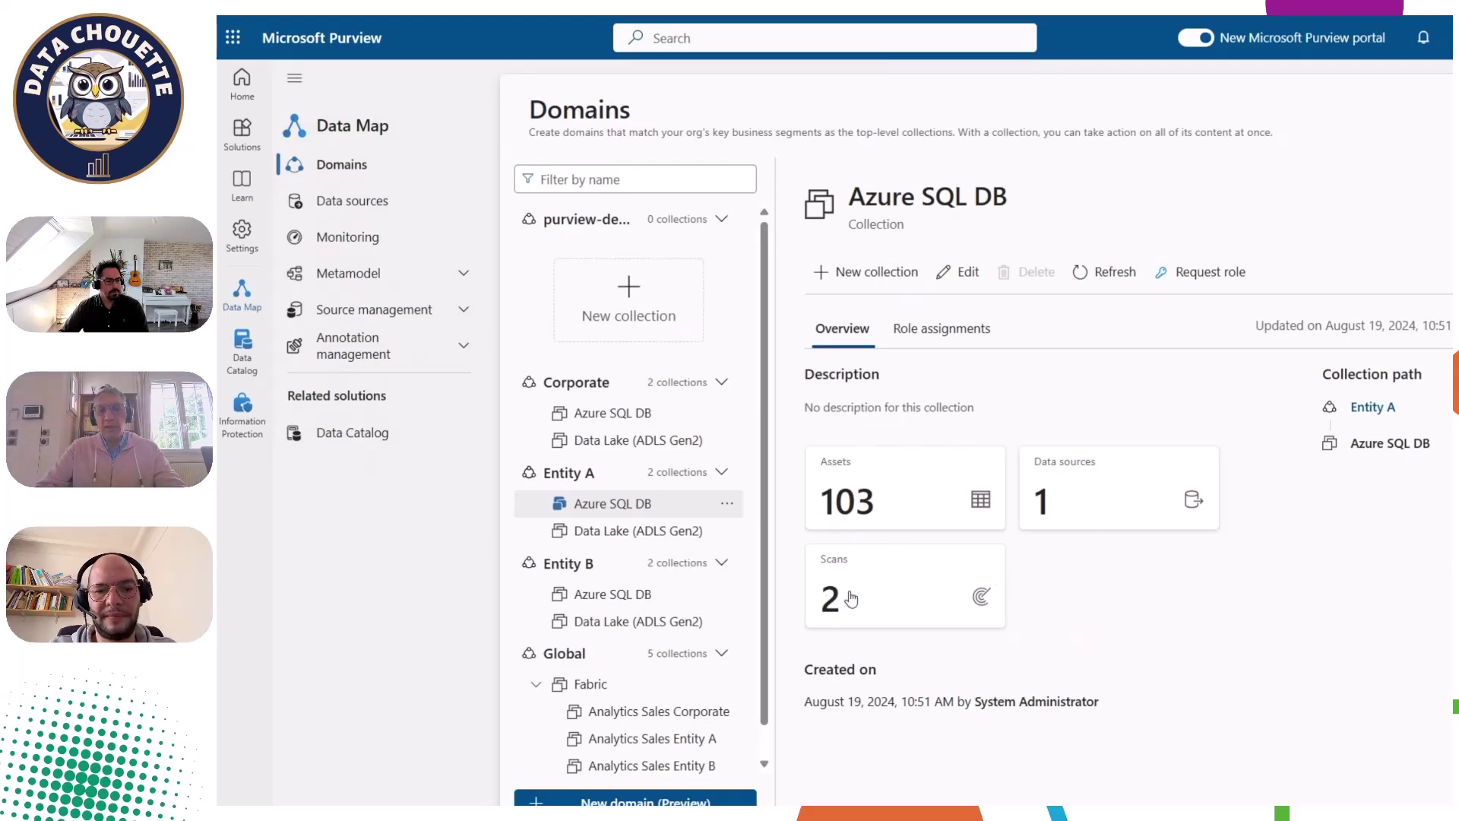
pyautogui.scroll(-1, 643, 635)
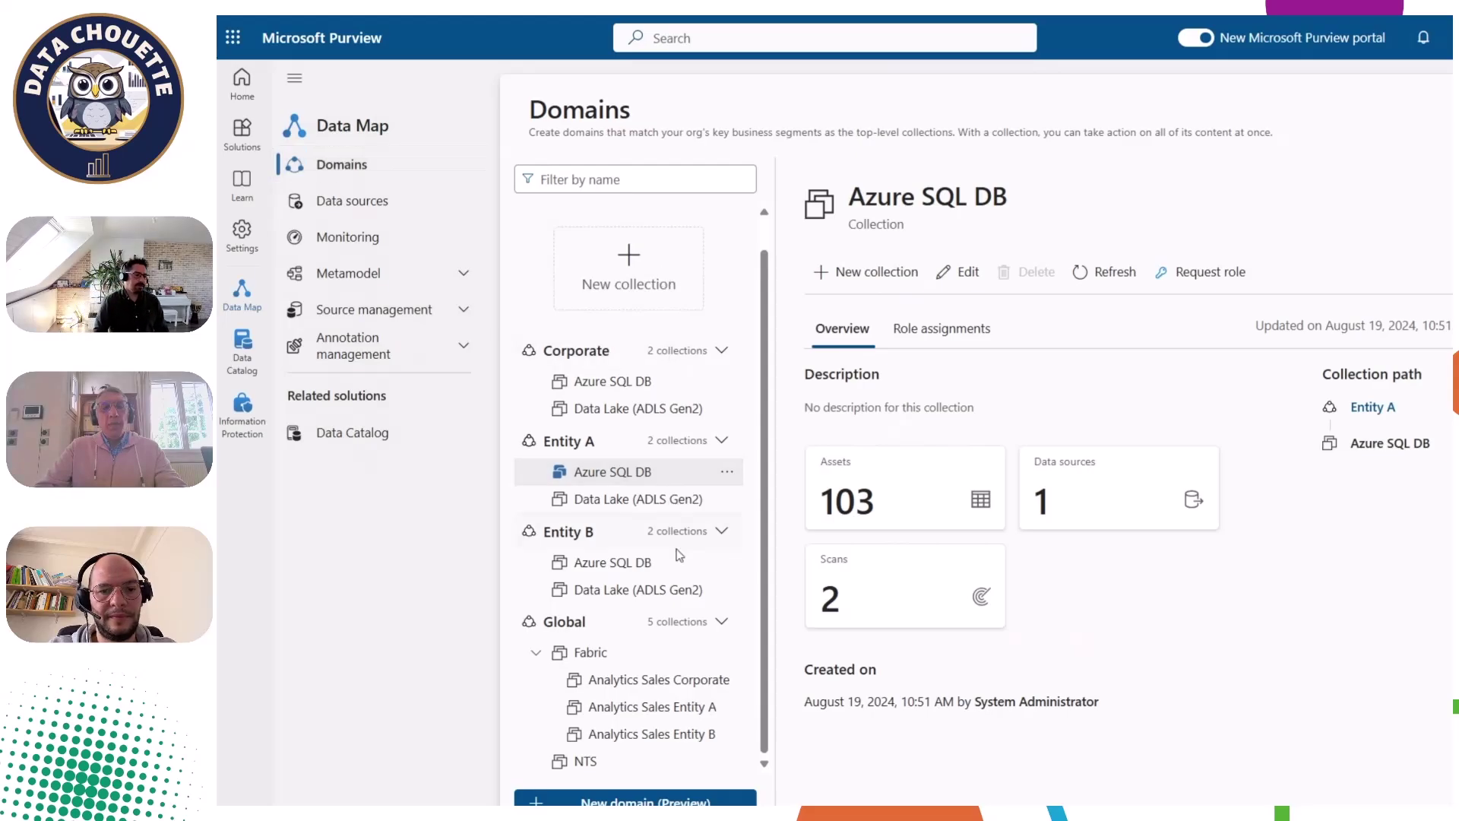
pyautogui.click(662, 688)
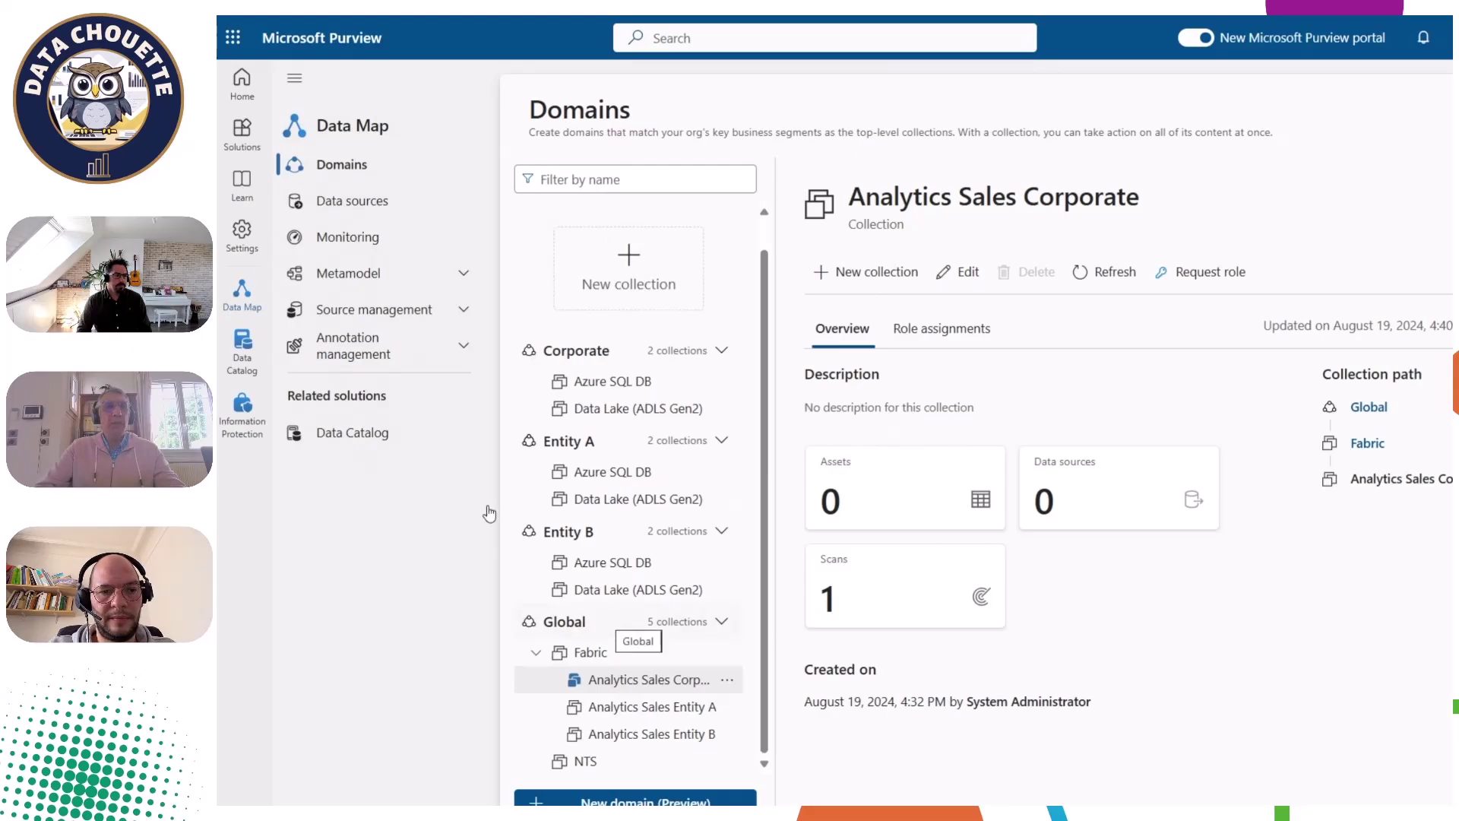
# View the registered data sources and examine the role assignments of the Entity B domain.
pyautogui.click(363, 215)
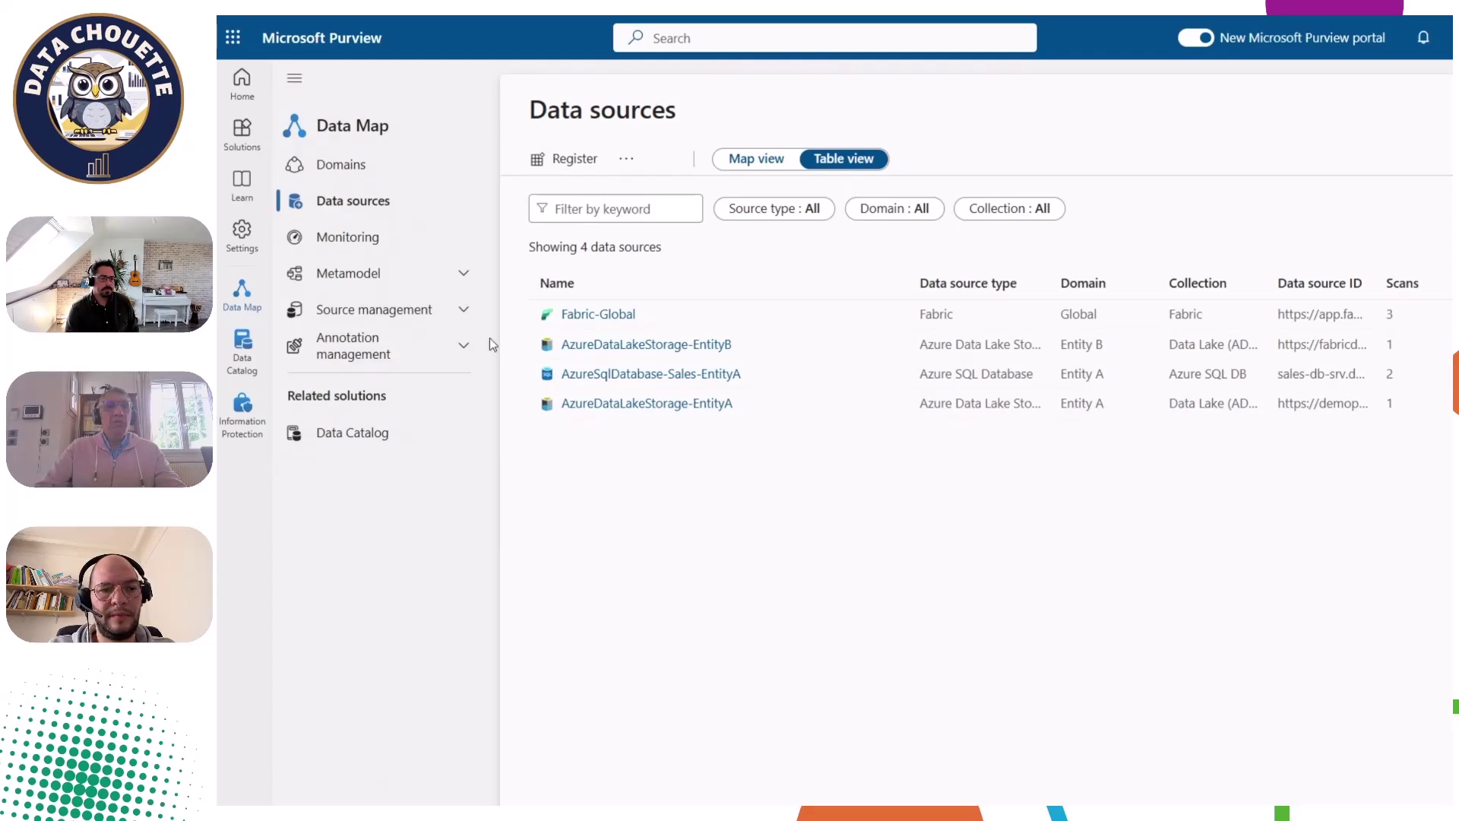
pyautogui.click(377, 169)
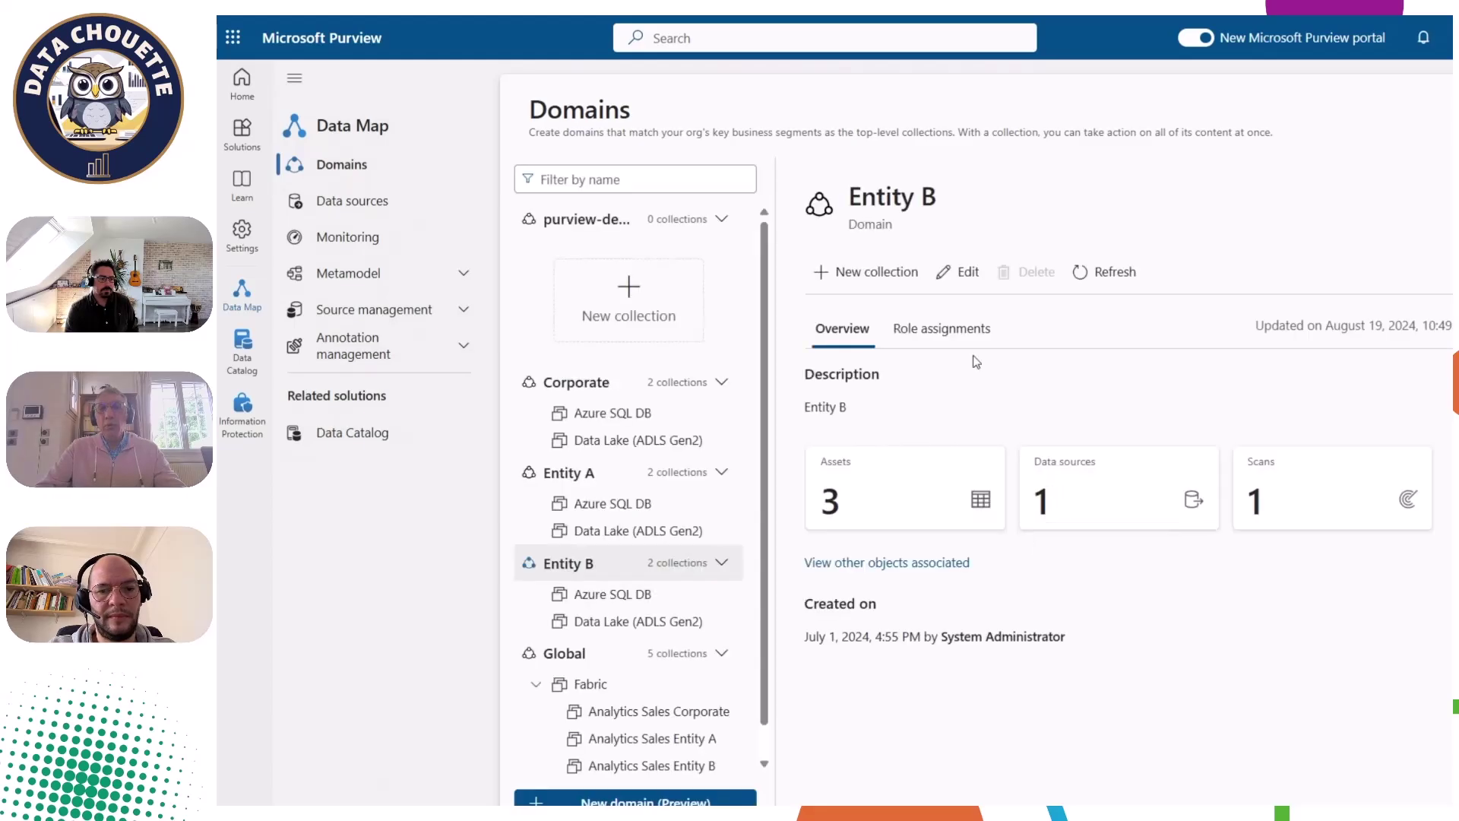
pyautogui.click(929, 330)
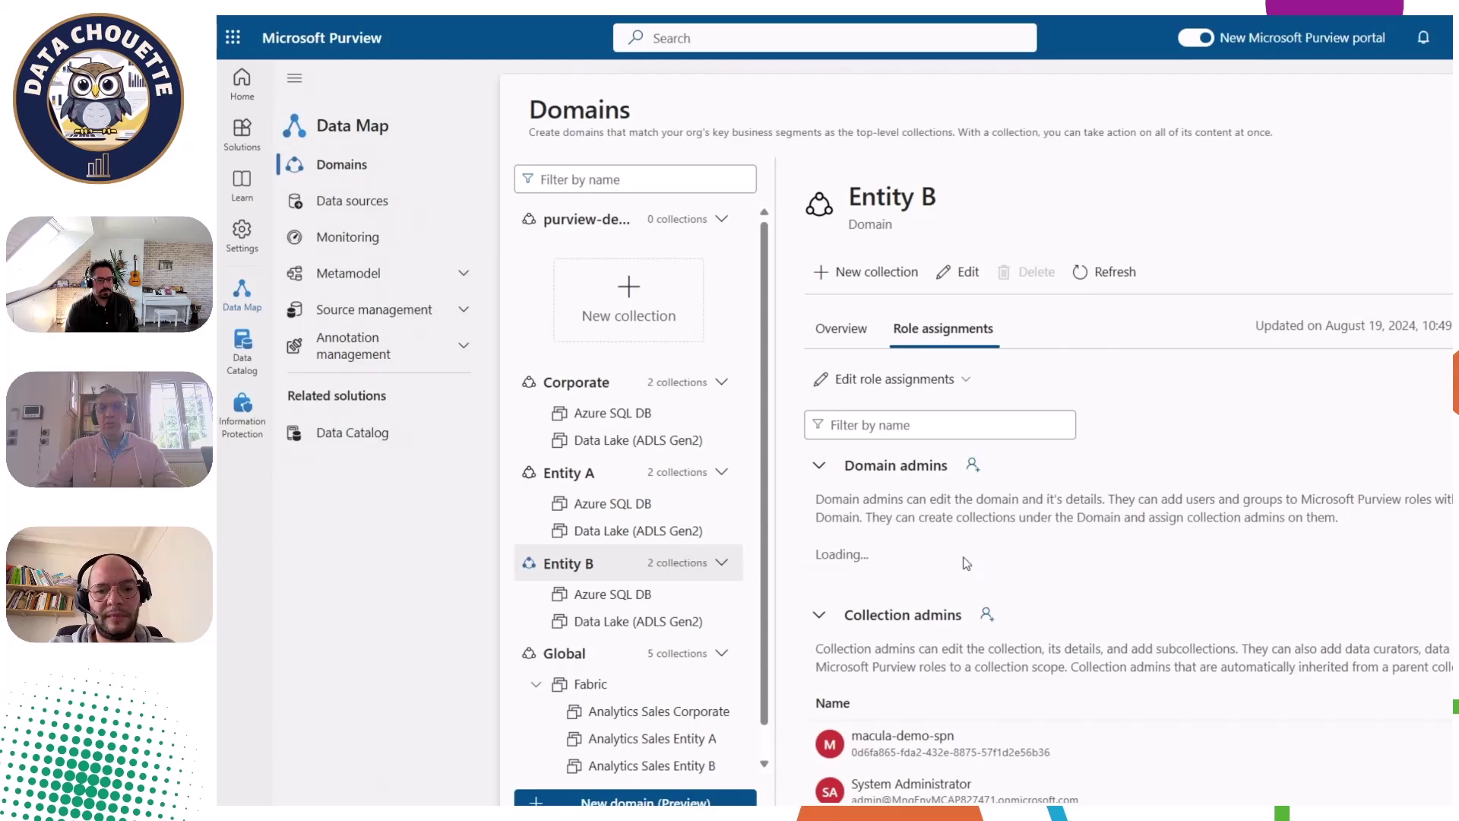
pyautogui.scroll(-2, 967, 563)
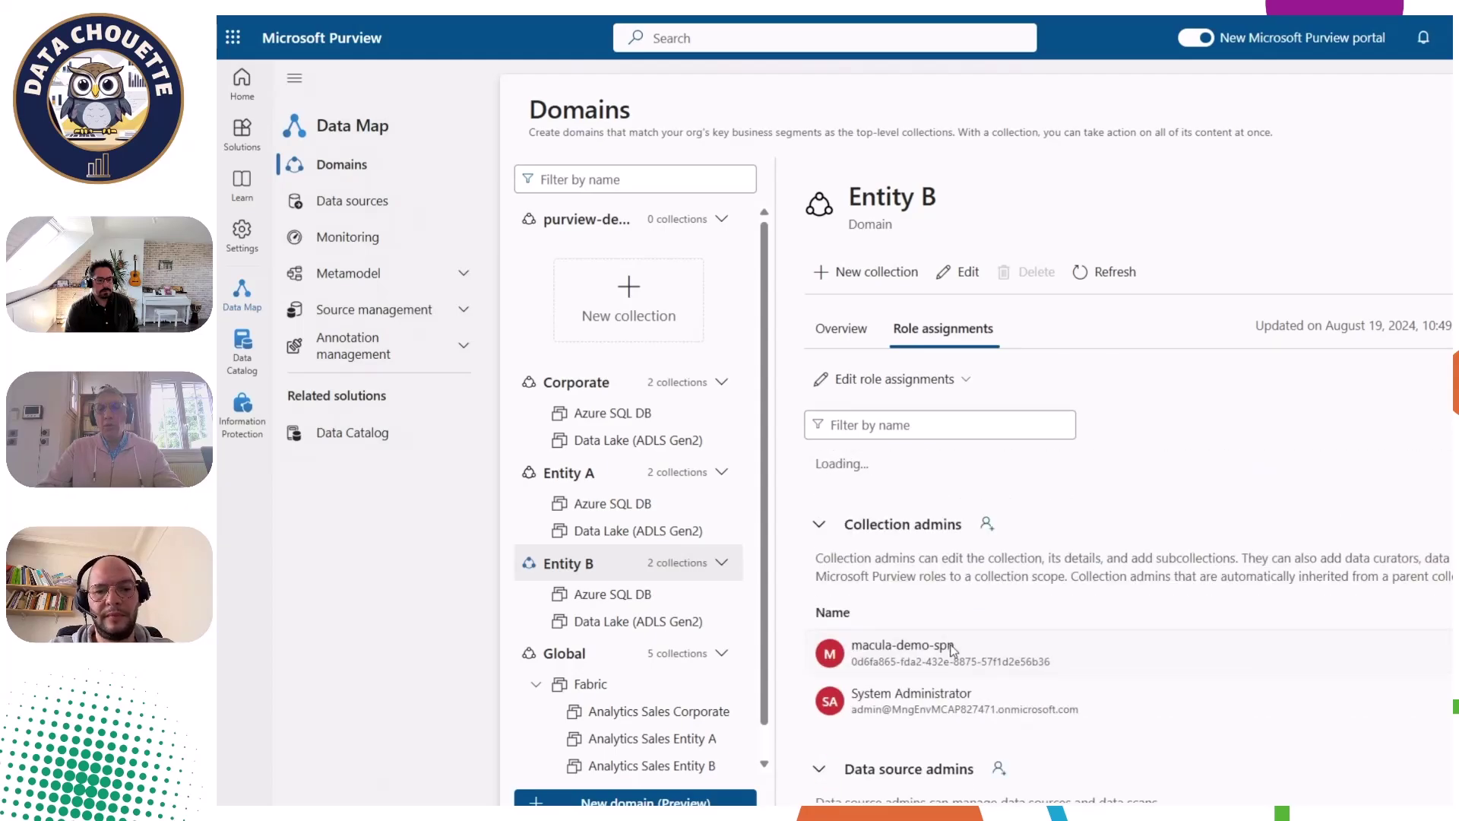
pyautogui.scroll(-5, 951, 649)
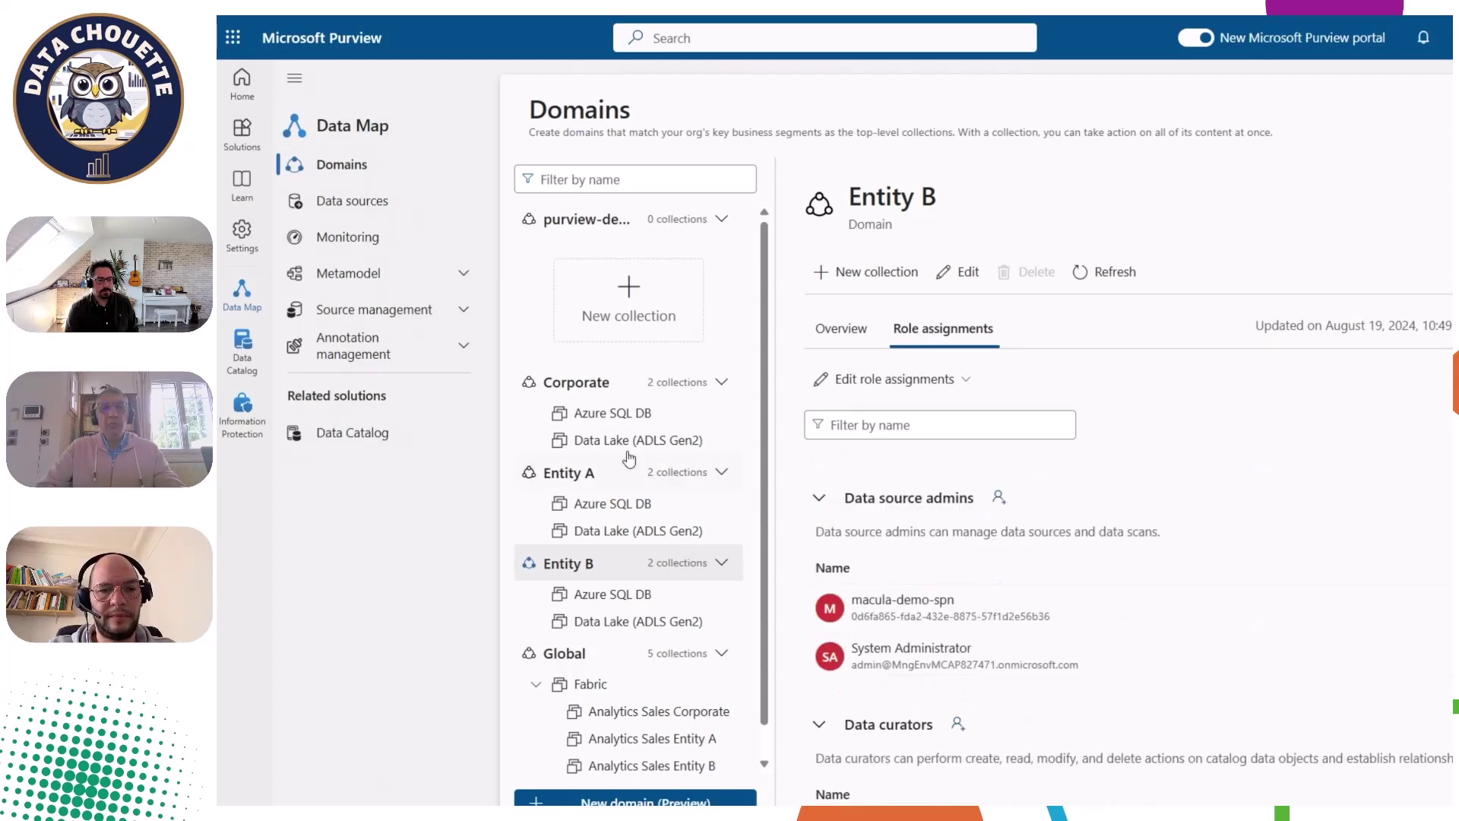
pyautogui.click(611, 414)
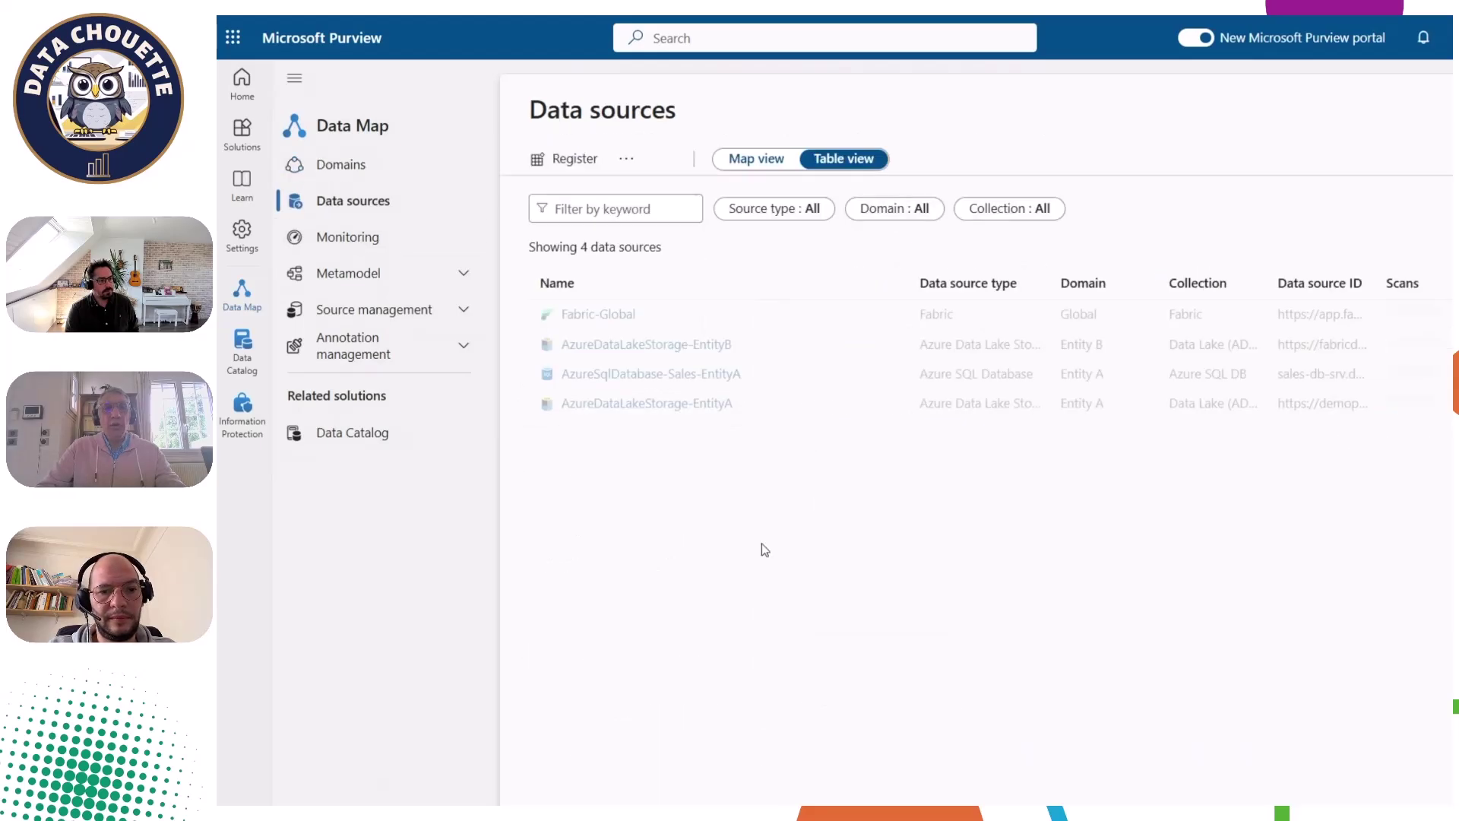
# Open the Fabric-Global data source and inspect the collection choices in its edit form, closing it without changes.
pyautogui.click(600, 314)
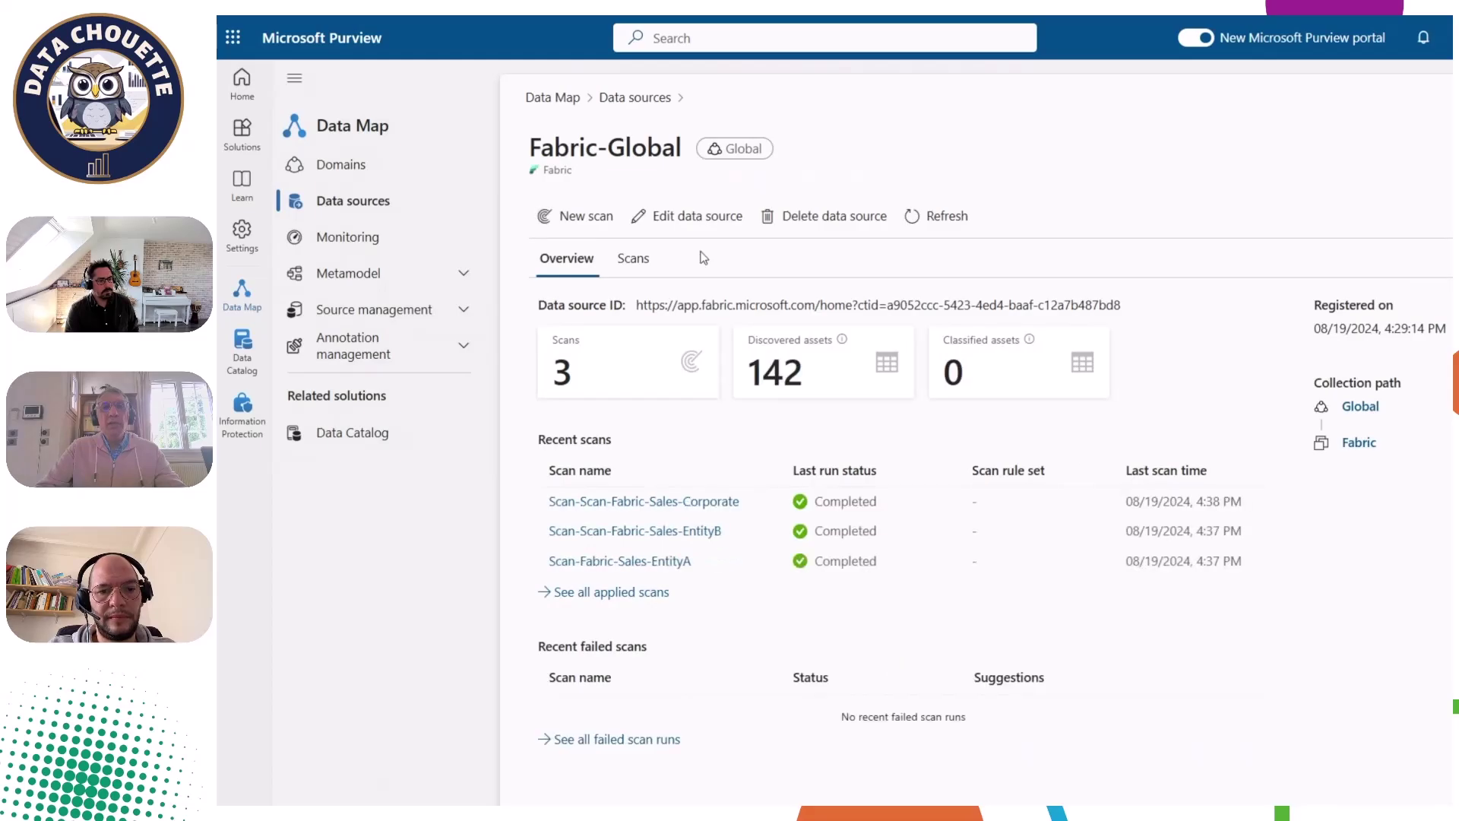
pyautogui.click(698, 218)
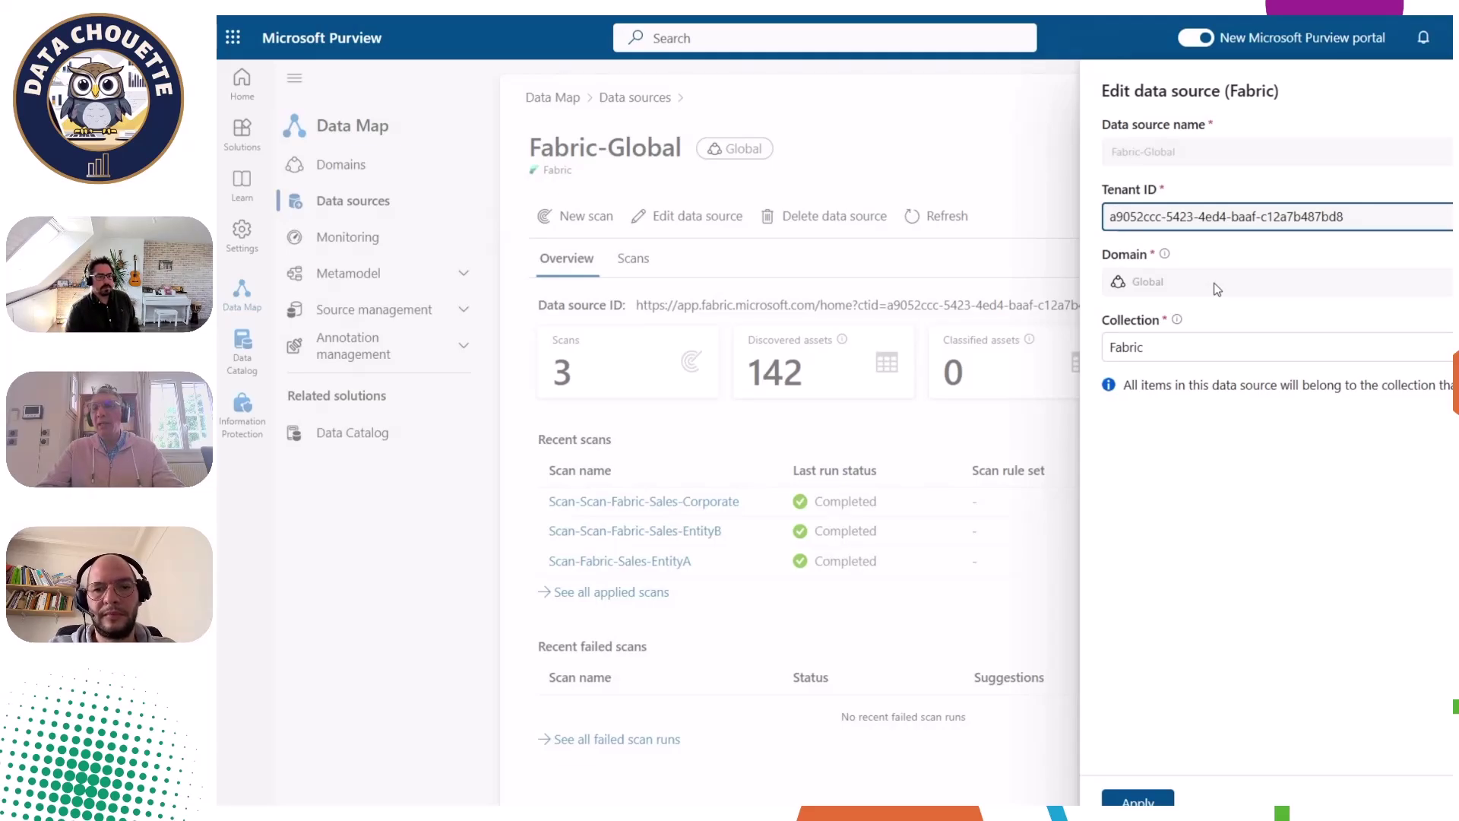
pyautogui.click(1213, 358)
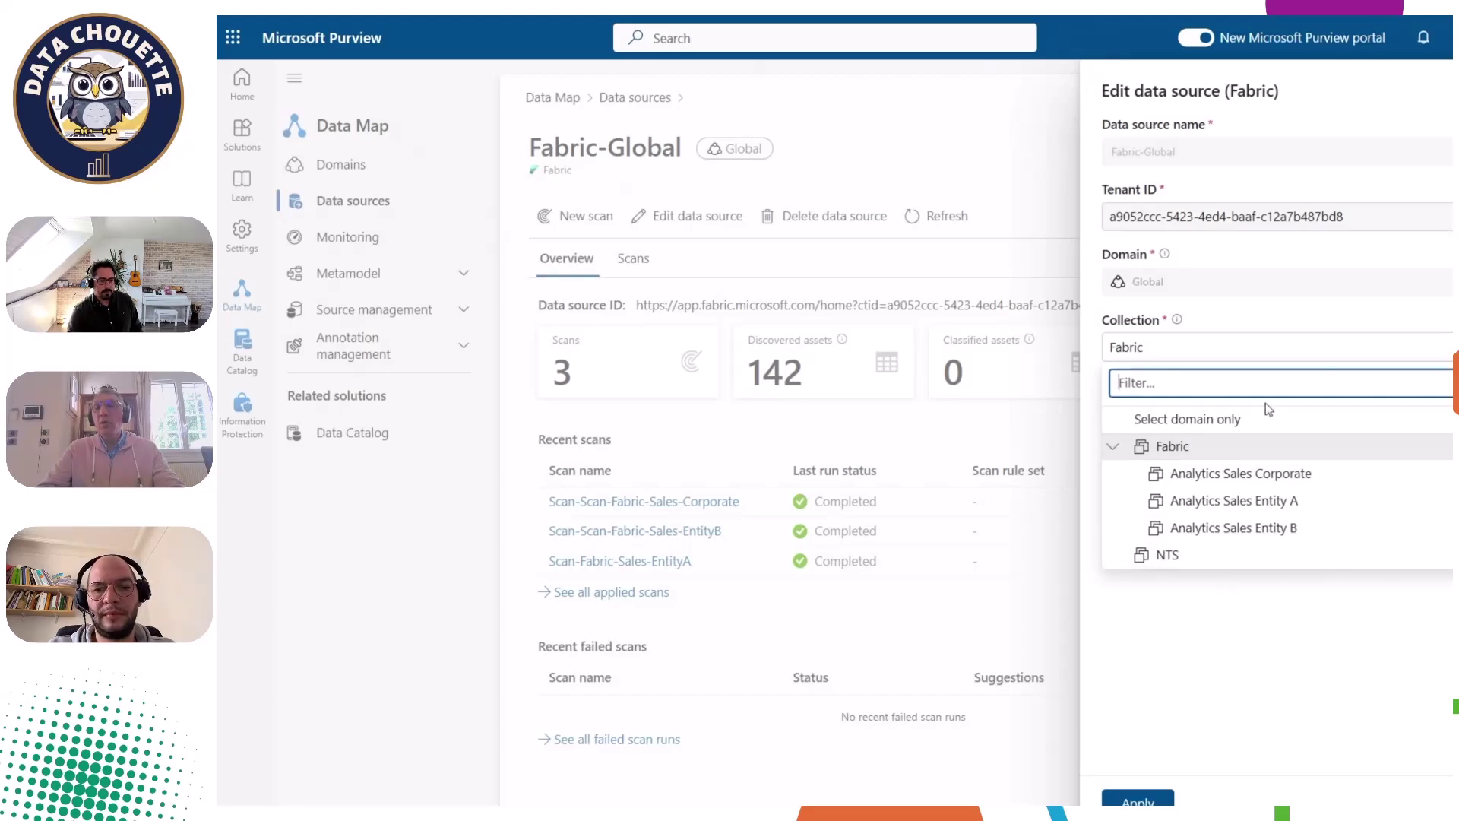
pyautogui.click(1250, 591)
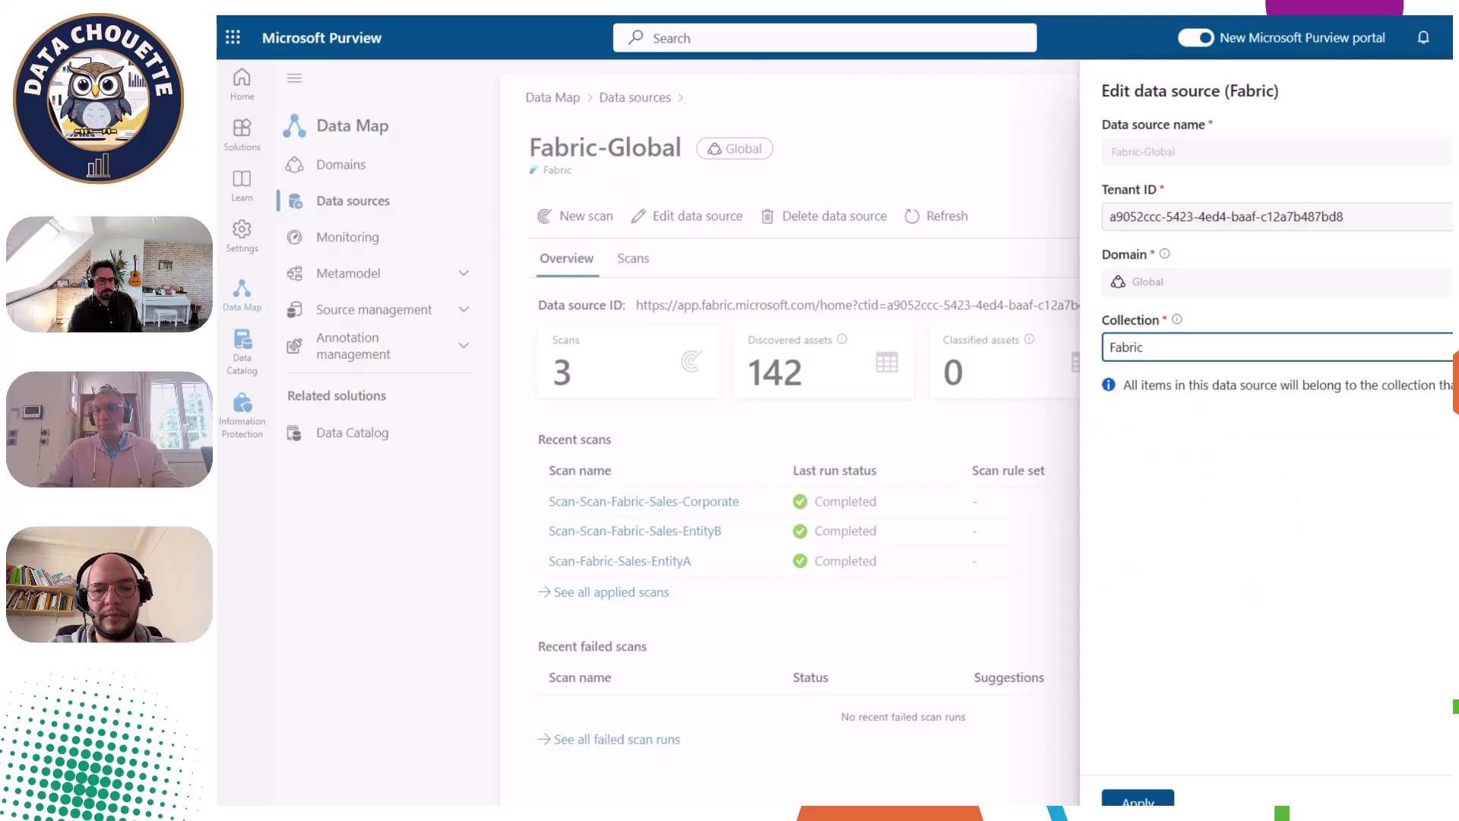
pyautogui.press('Escape')
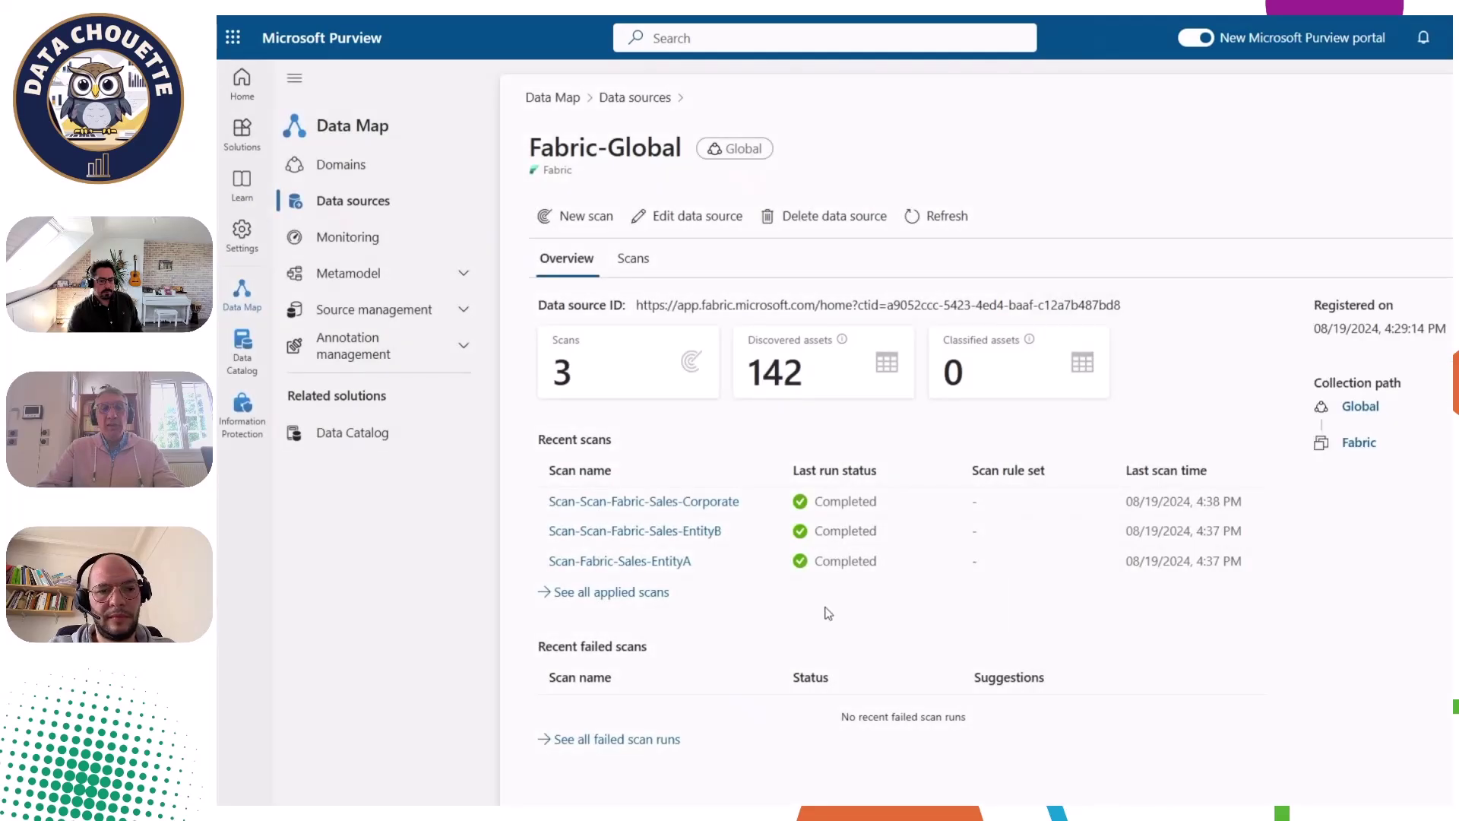
# Inspect the Scan-Scan-Fabric-Sales-Corporate scan settings, including its credential options and the new credential form, and close them without saving.
pyautogui.click(733, 501)
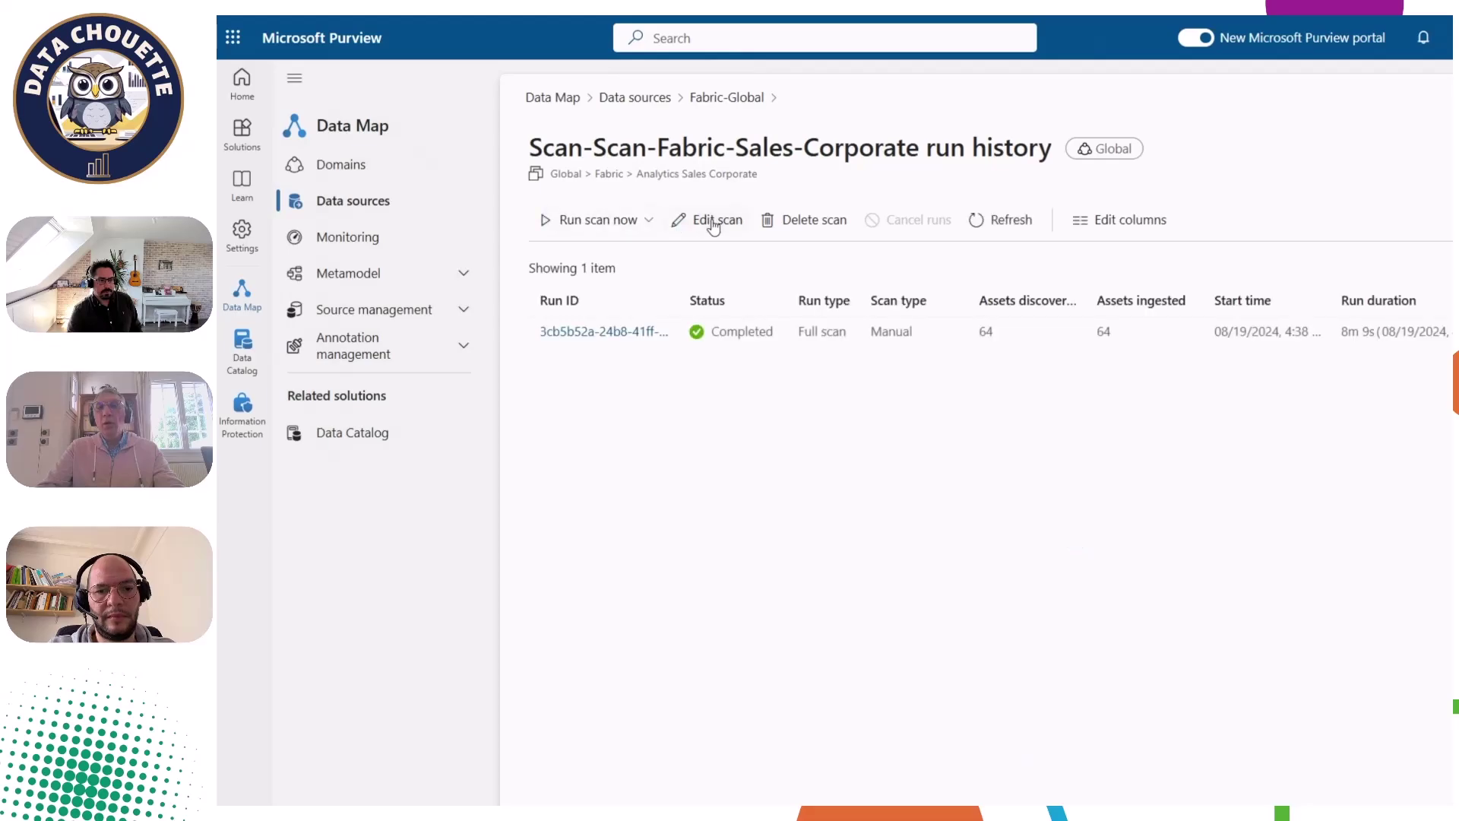
pyautogui.click(713, 225)
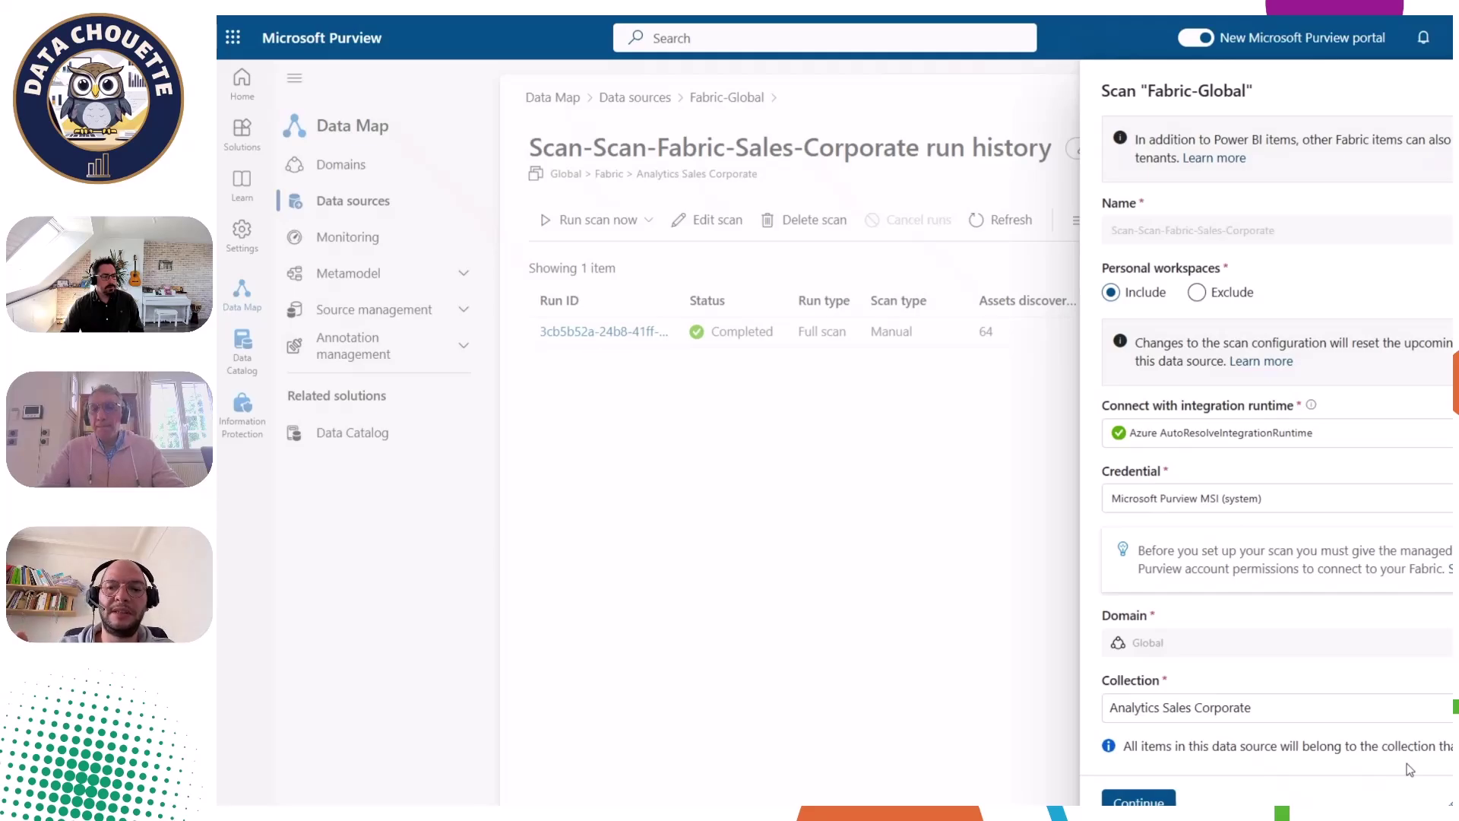
pyautogui.click(1448, 498)
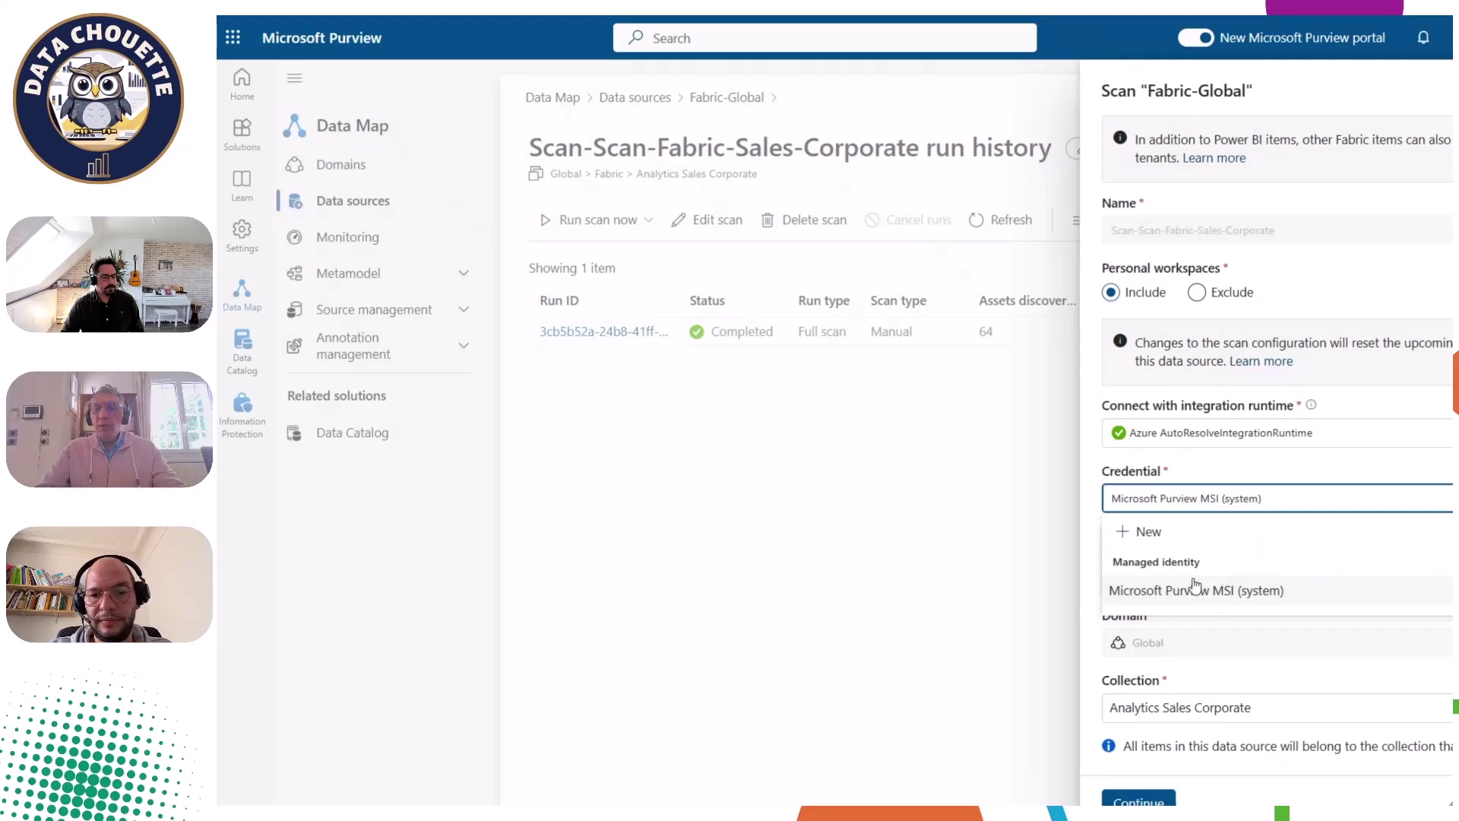
pyautogui.click(1148, 532)
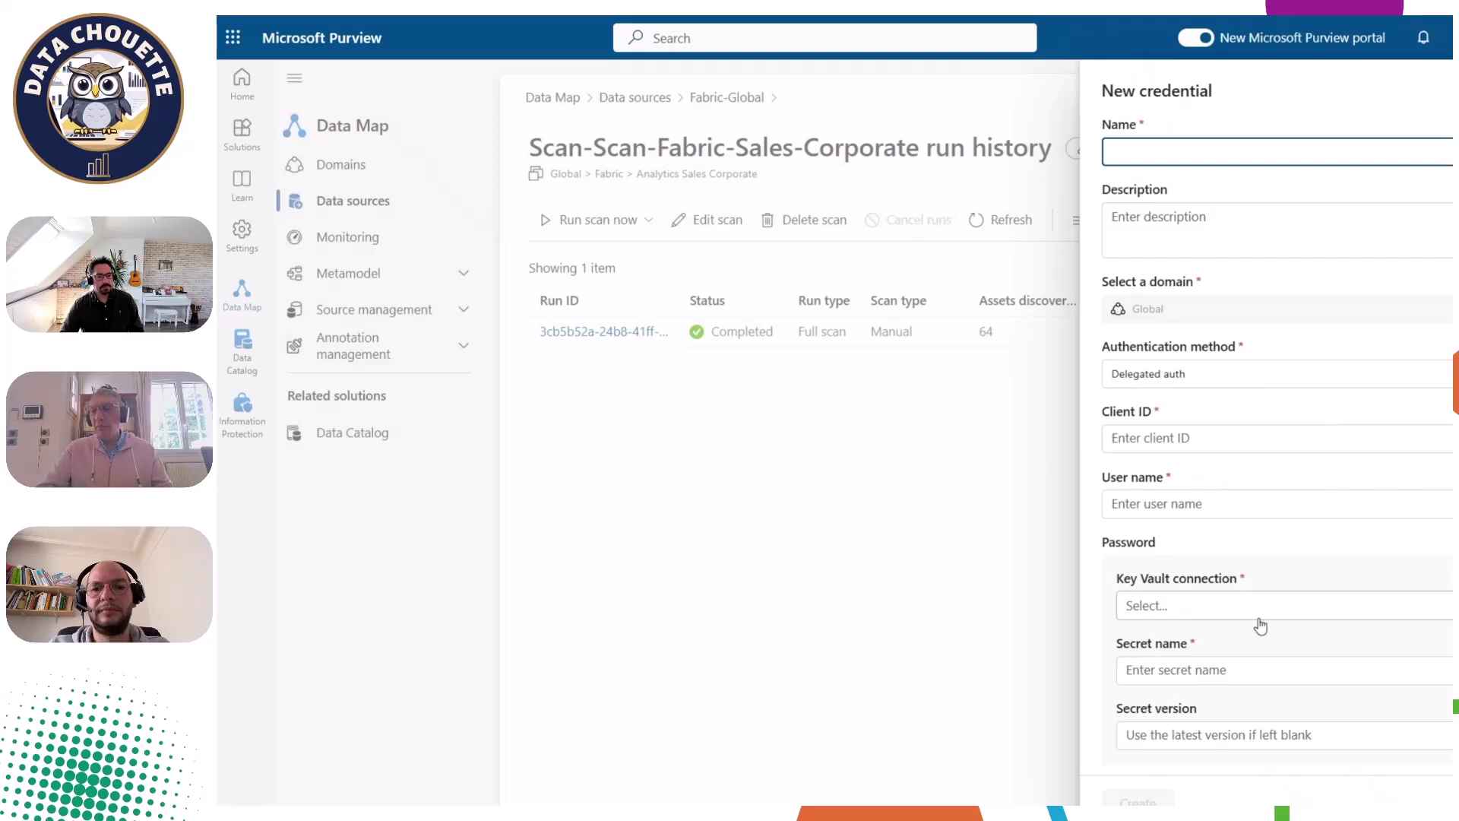
pyautogui.press('Escape')
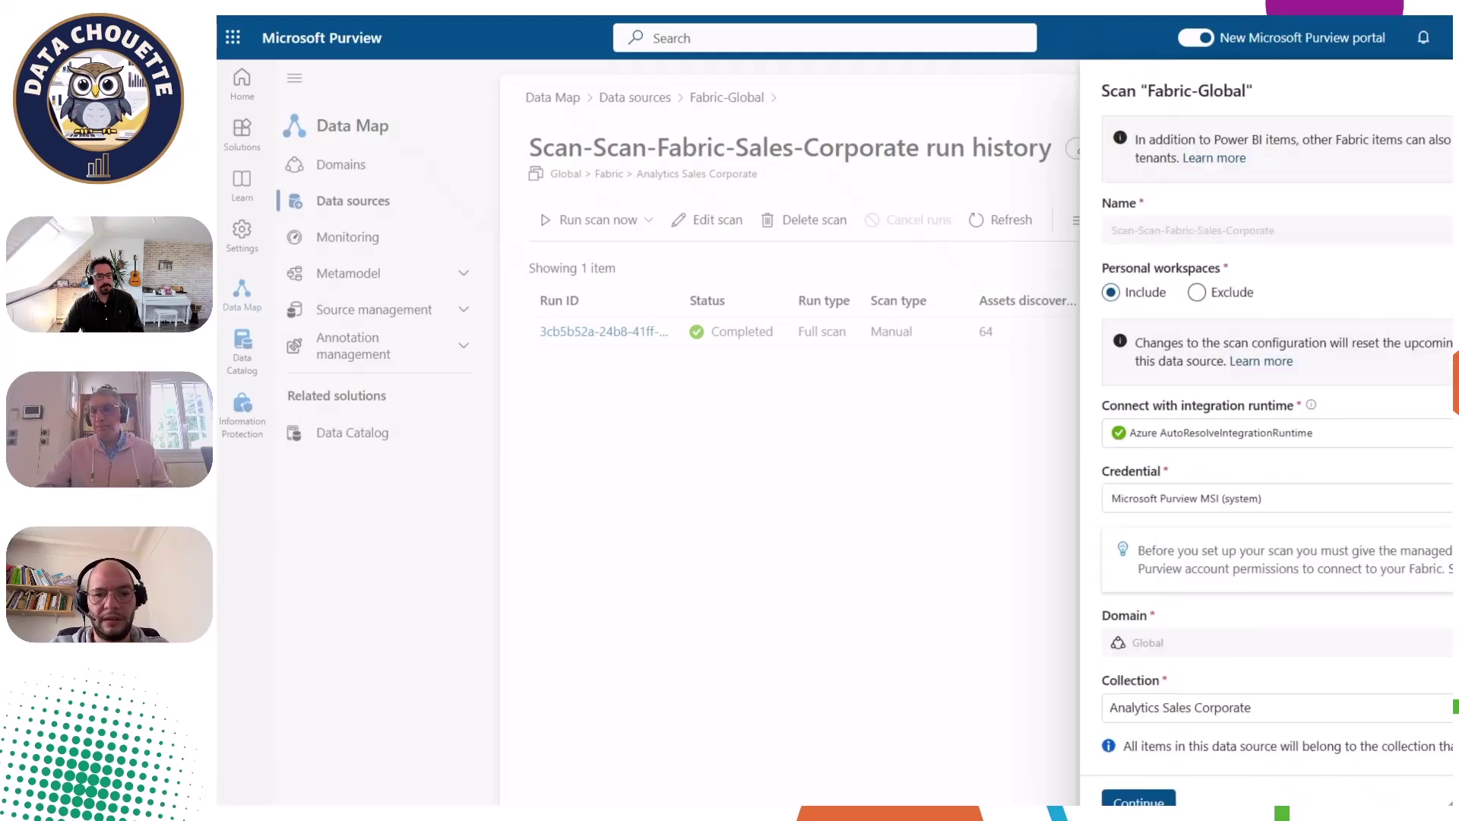
pyautogui.press('Escape')
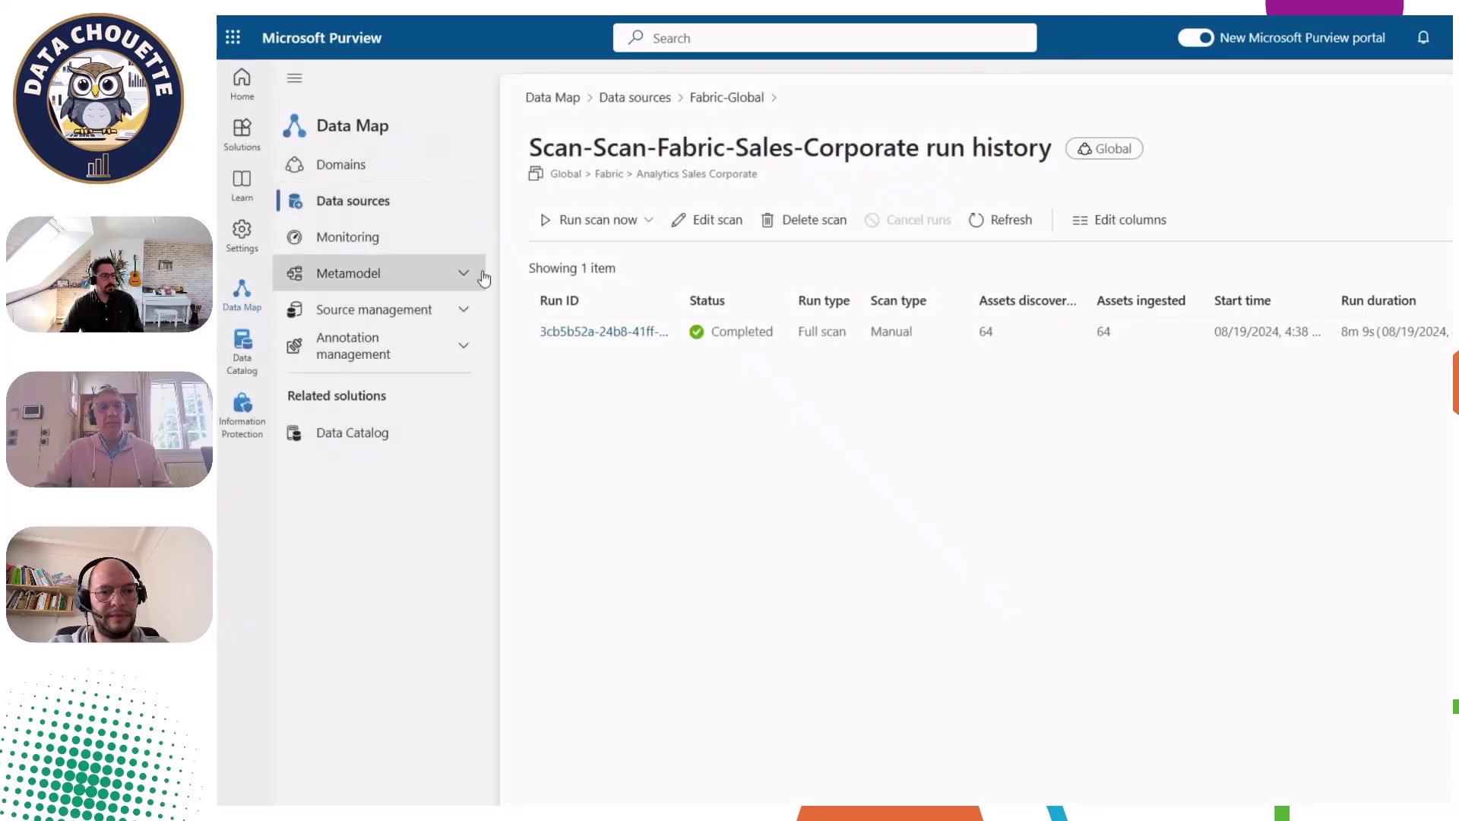
# Expand Metamodel, Source management and Annotation management to show the remaining Data Map features.
pyautogui.click(456, 278)
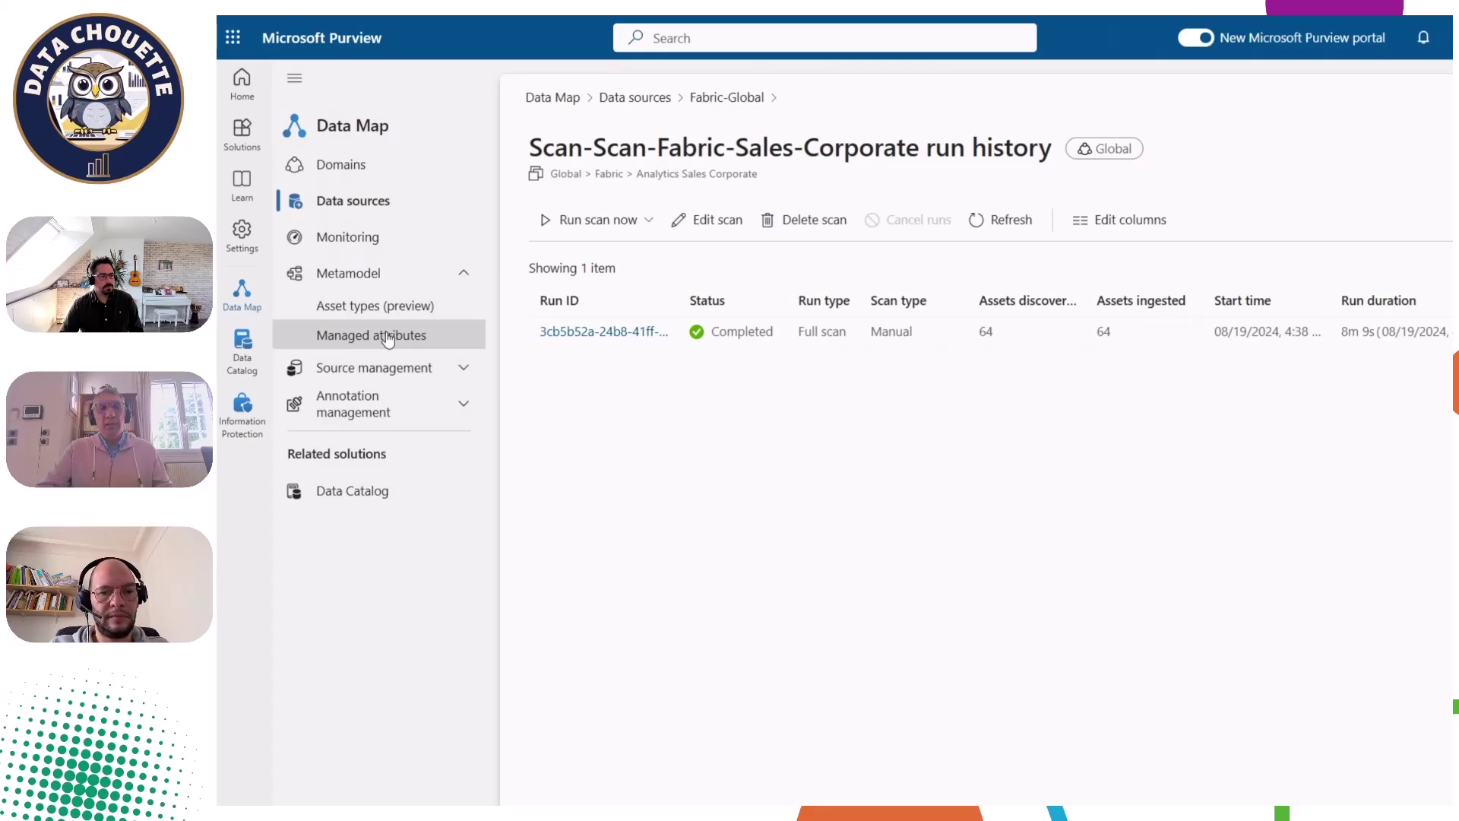
pyautogui.click(391, 368)
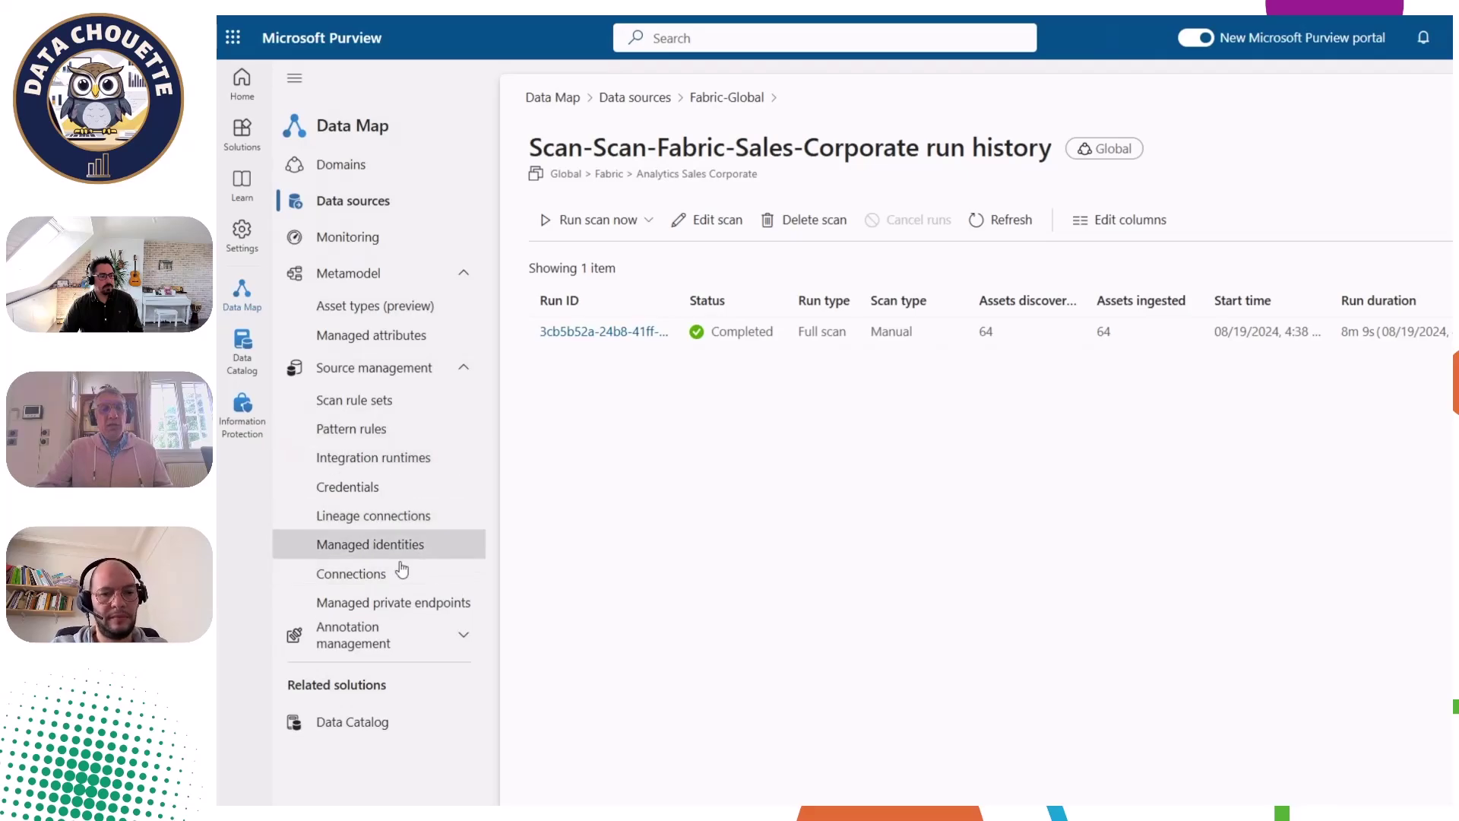
pyautogui.click(424, 640)
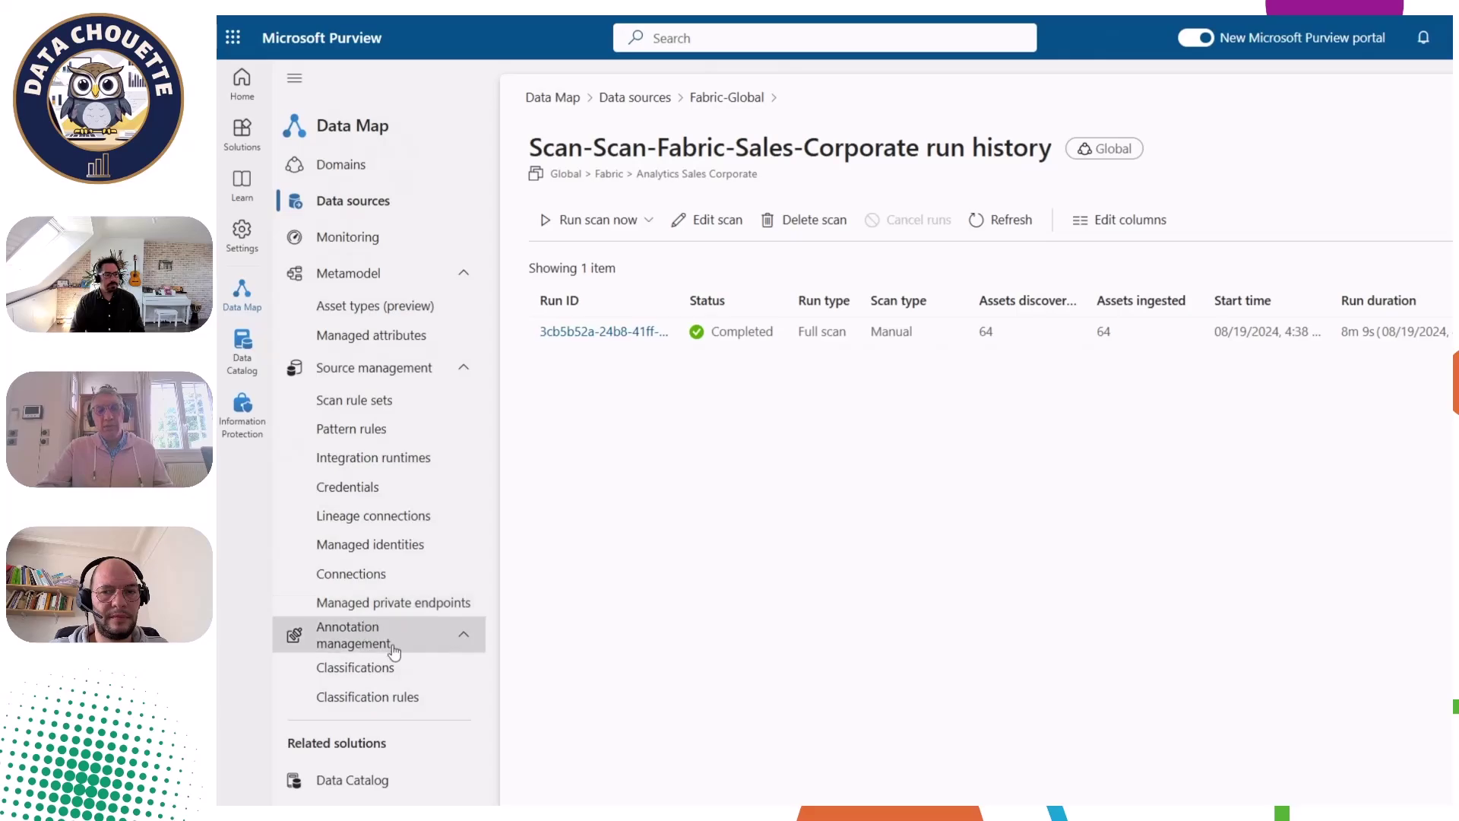
# Switch to the Data Catalog solution and open its Data assets discovery page.
pyautogui.click(363, 783)
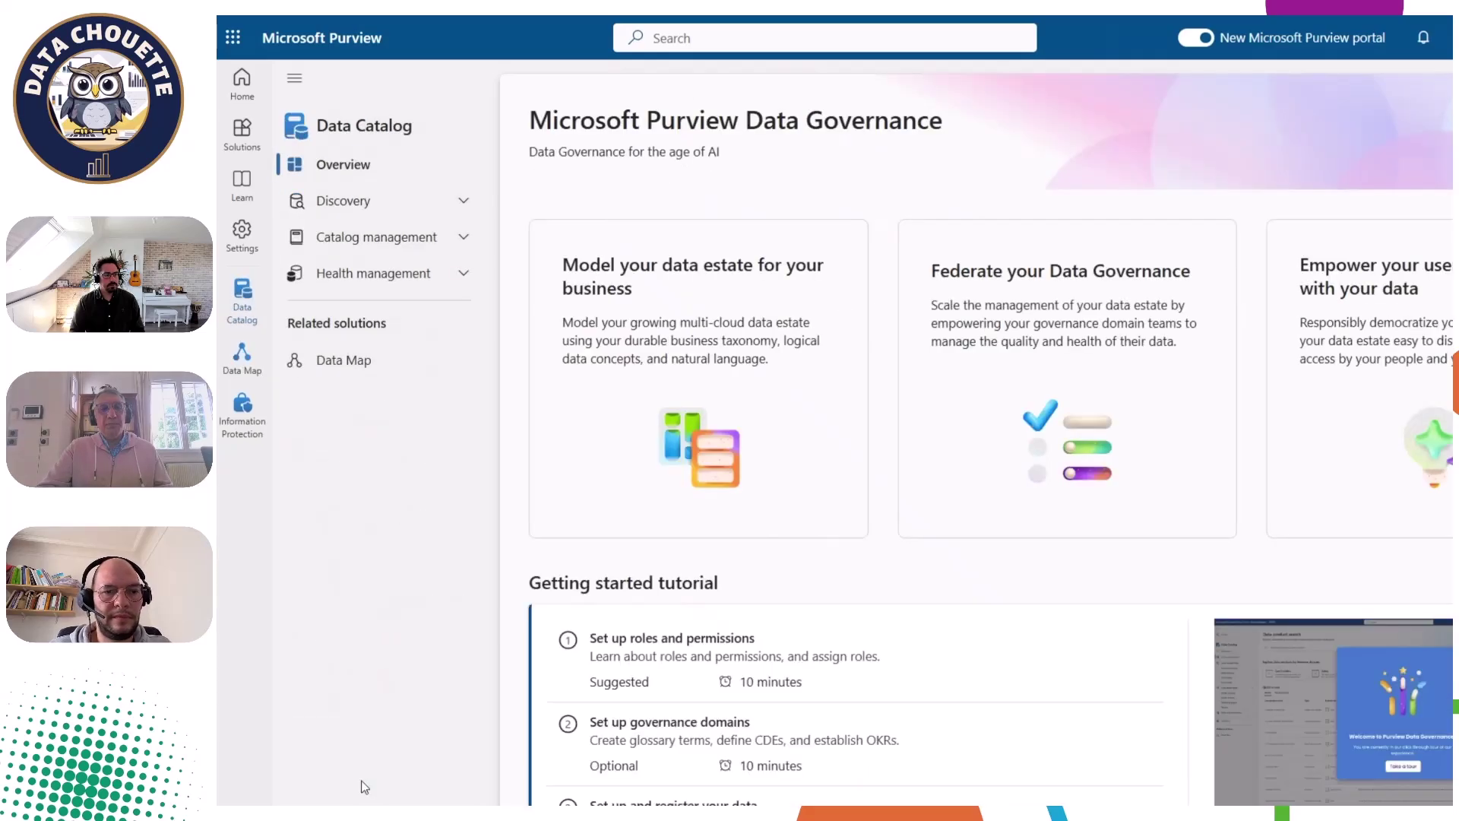
pyautogui.click(421, 216)
pyautogui.click(421, 216)
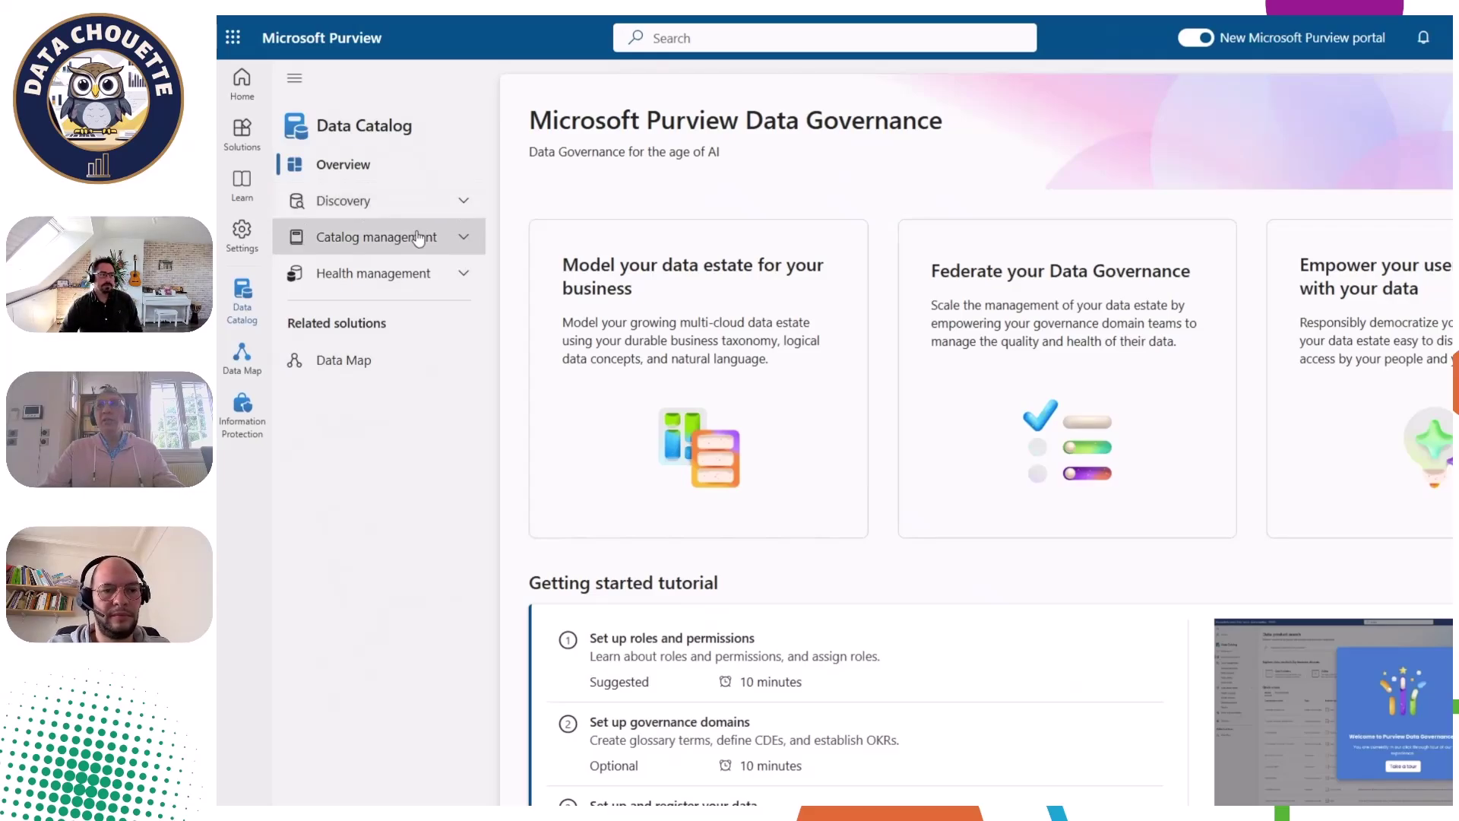
pyautogui.click(381, 210)
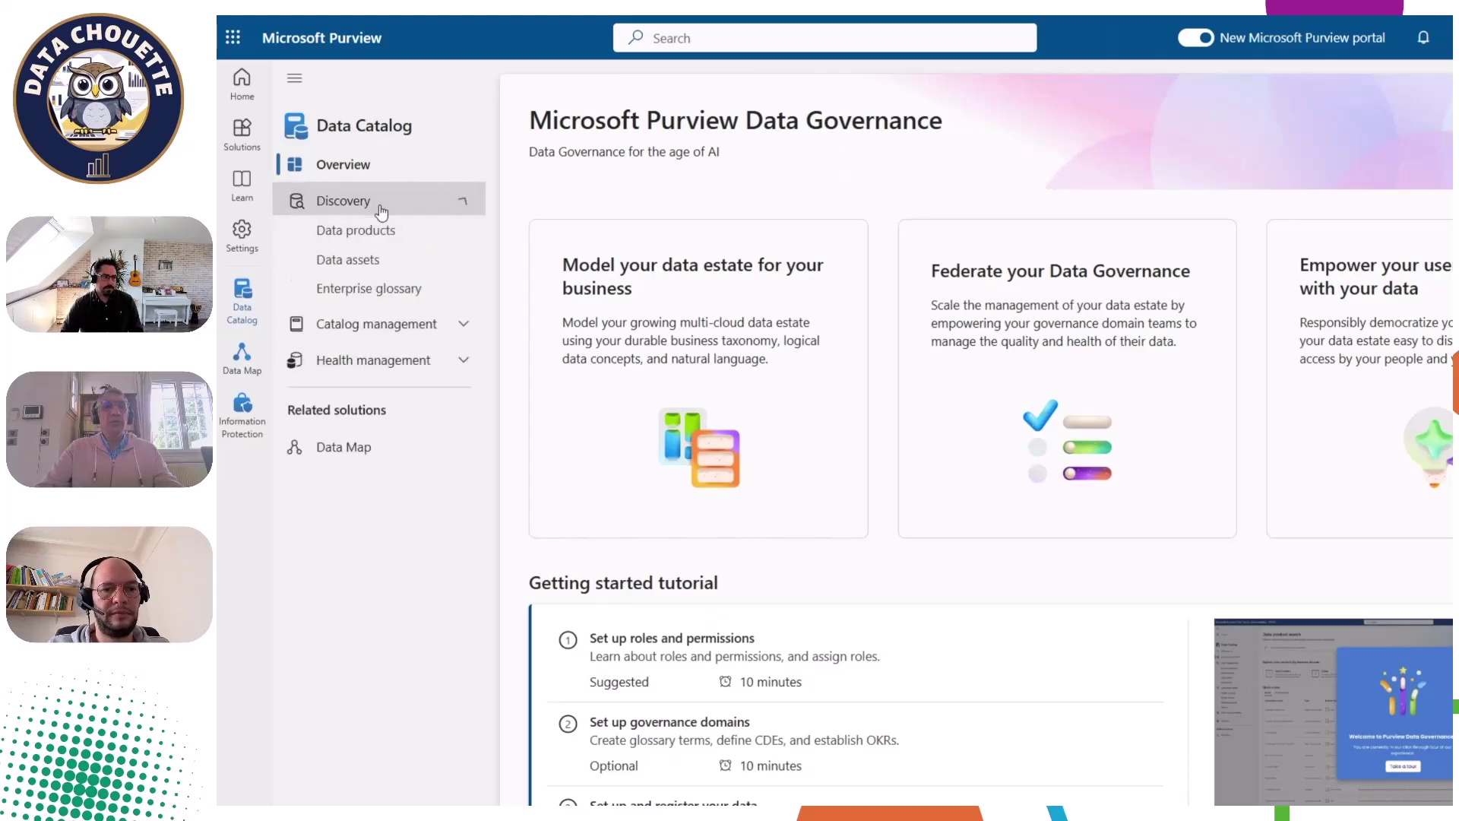
pyautogui.click(438, 271)
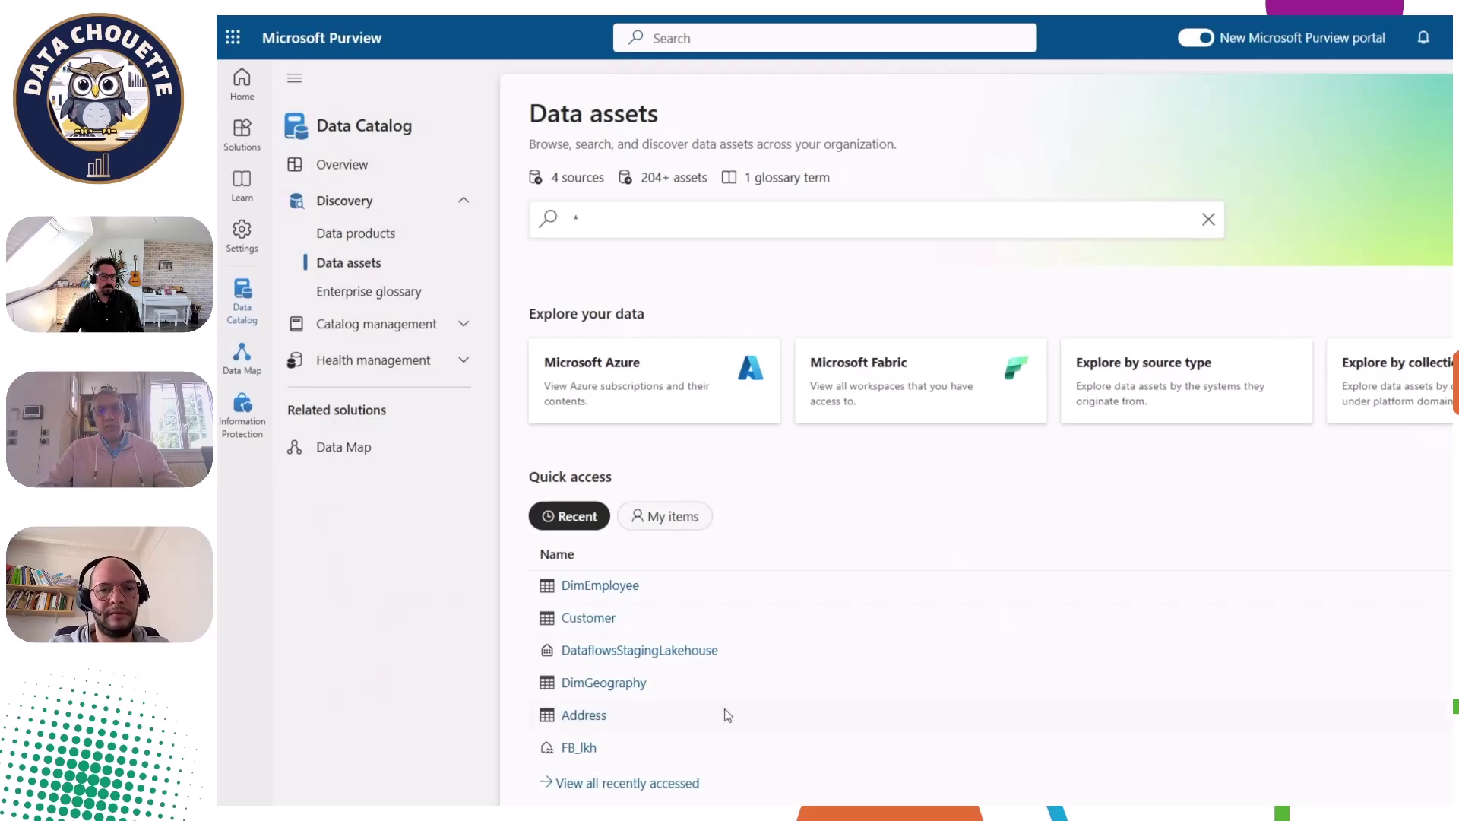
# Search all data assets with * and open the details of the HRDataset_v14 table.
pyautogui.click(621, 219)
pyautogui.press('Return')
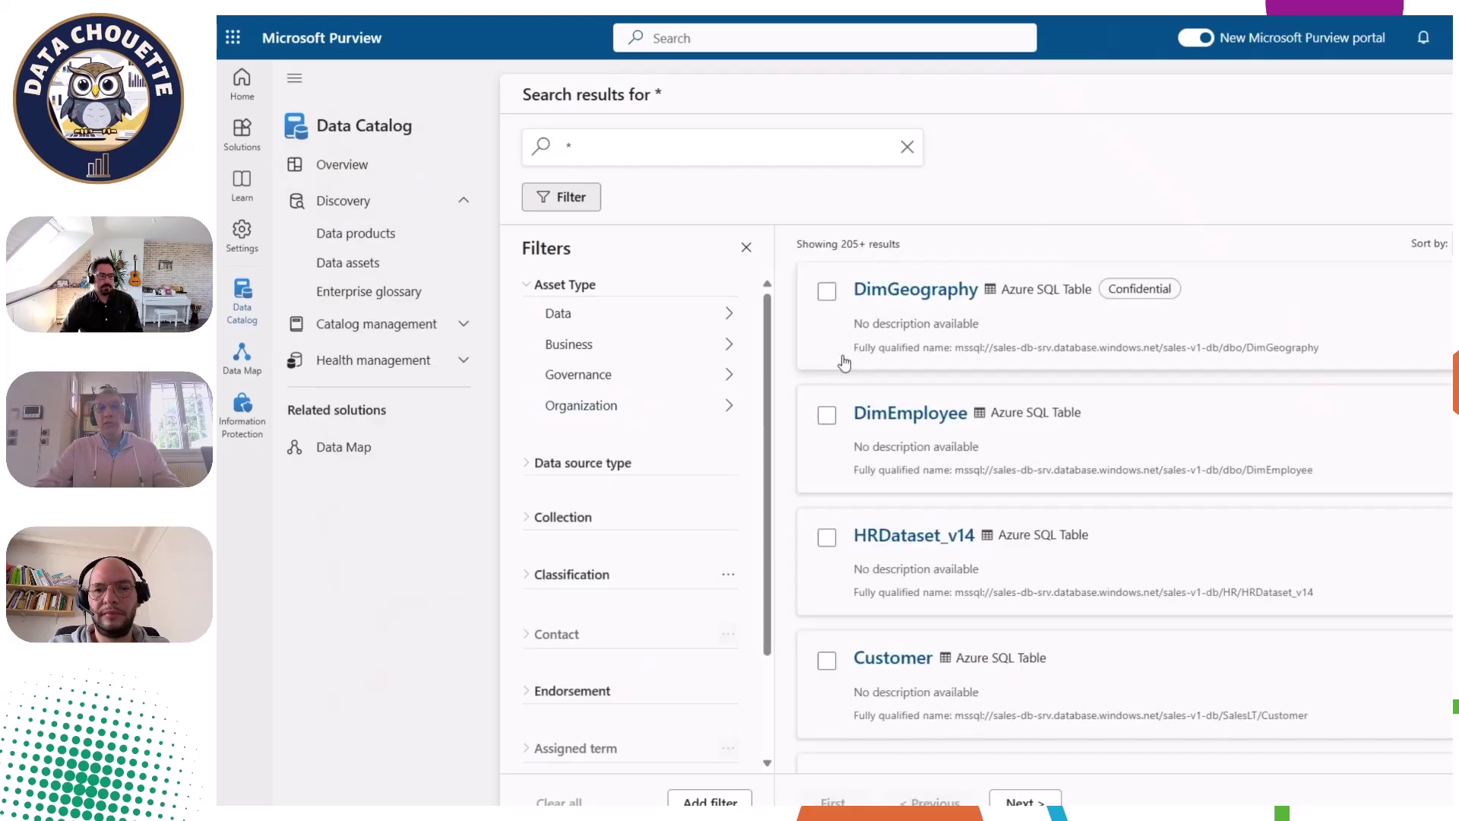
pyautogui.click(933, 540)
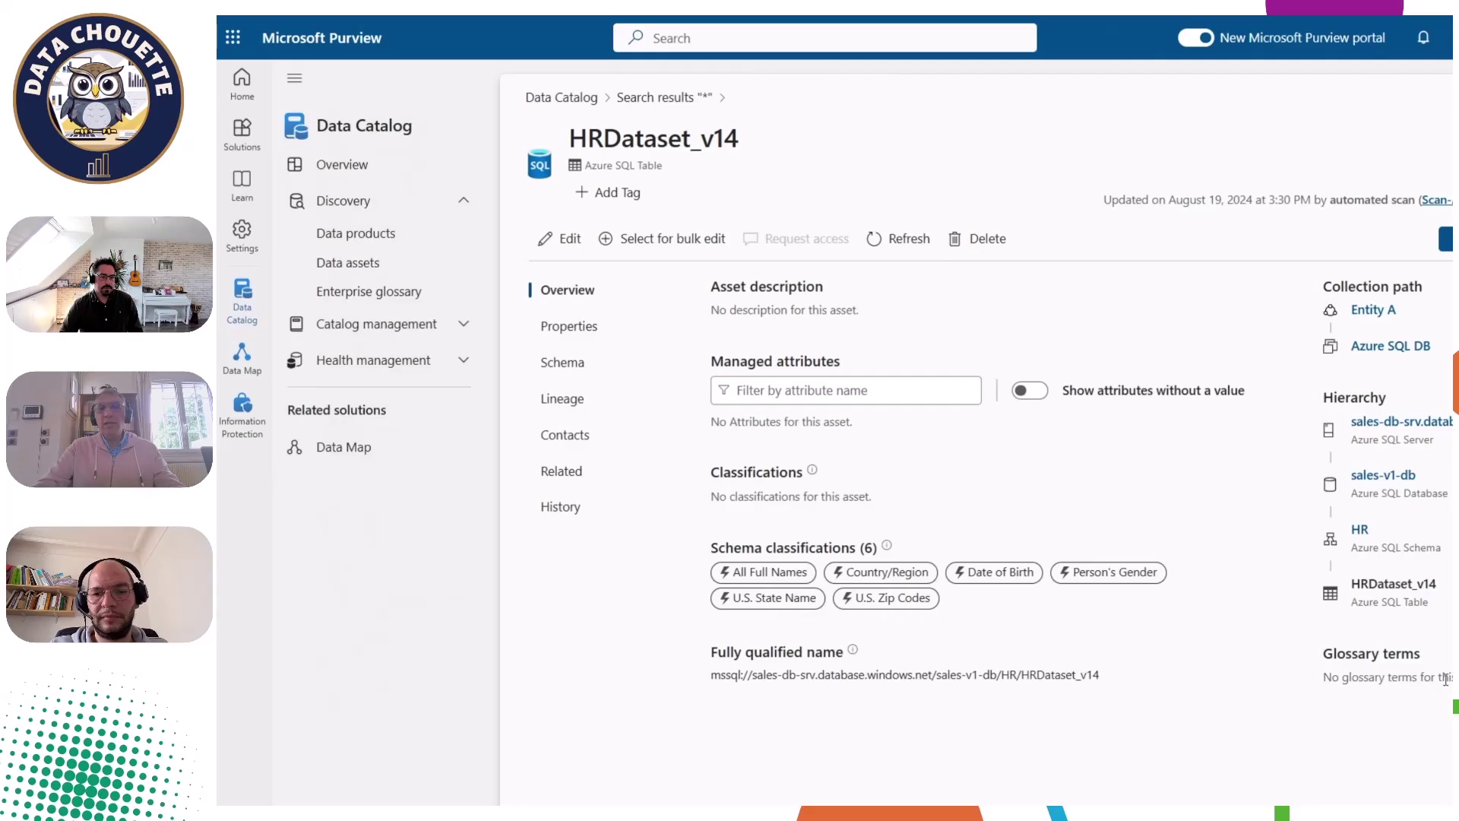
# Review the properties, schema, lineage and contacts of the HRDataset_v14 table.
pyautogui.click(577, 334)
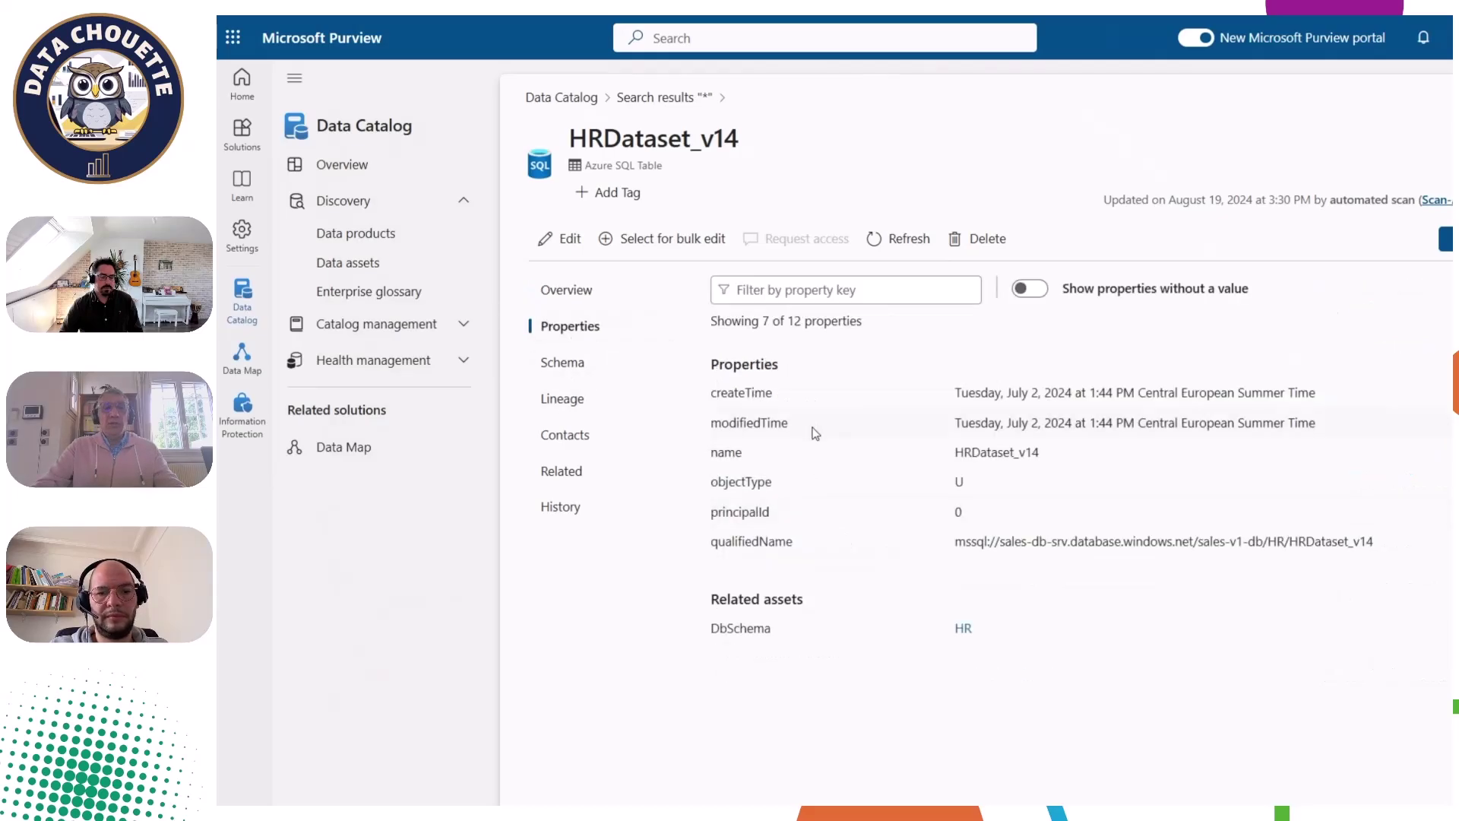
pyautogui.click(554, 368)
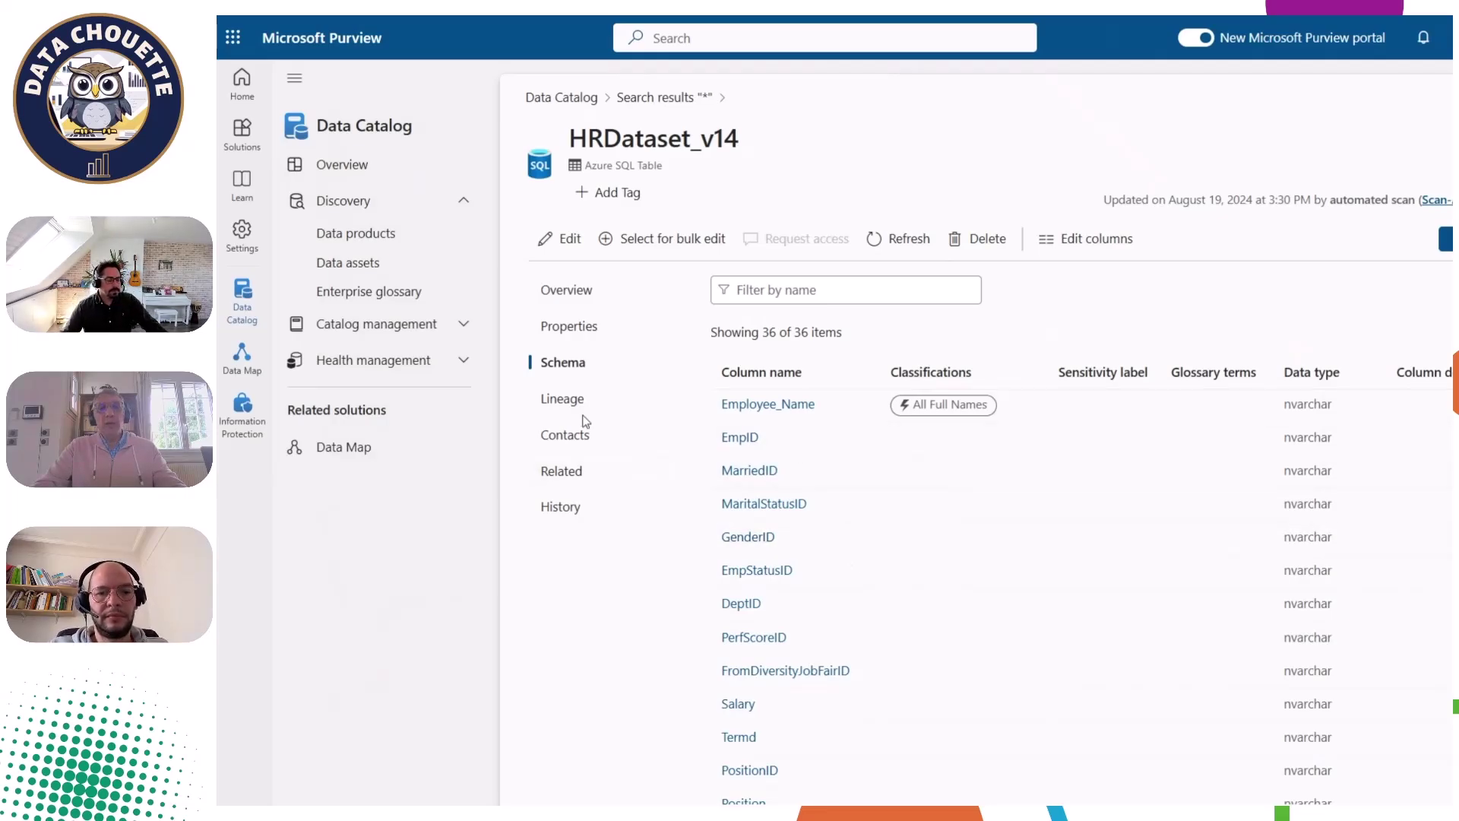
pyautogui.click(563, 398)
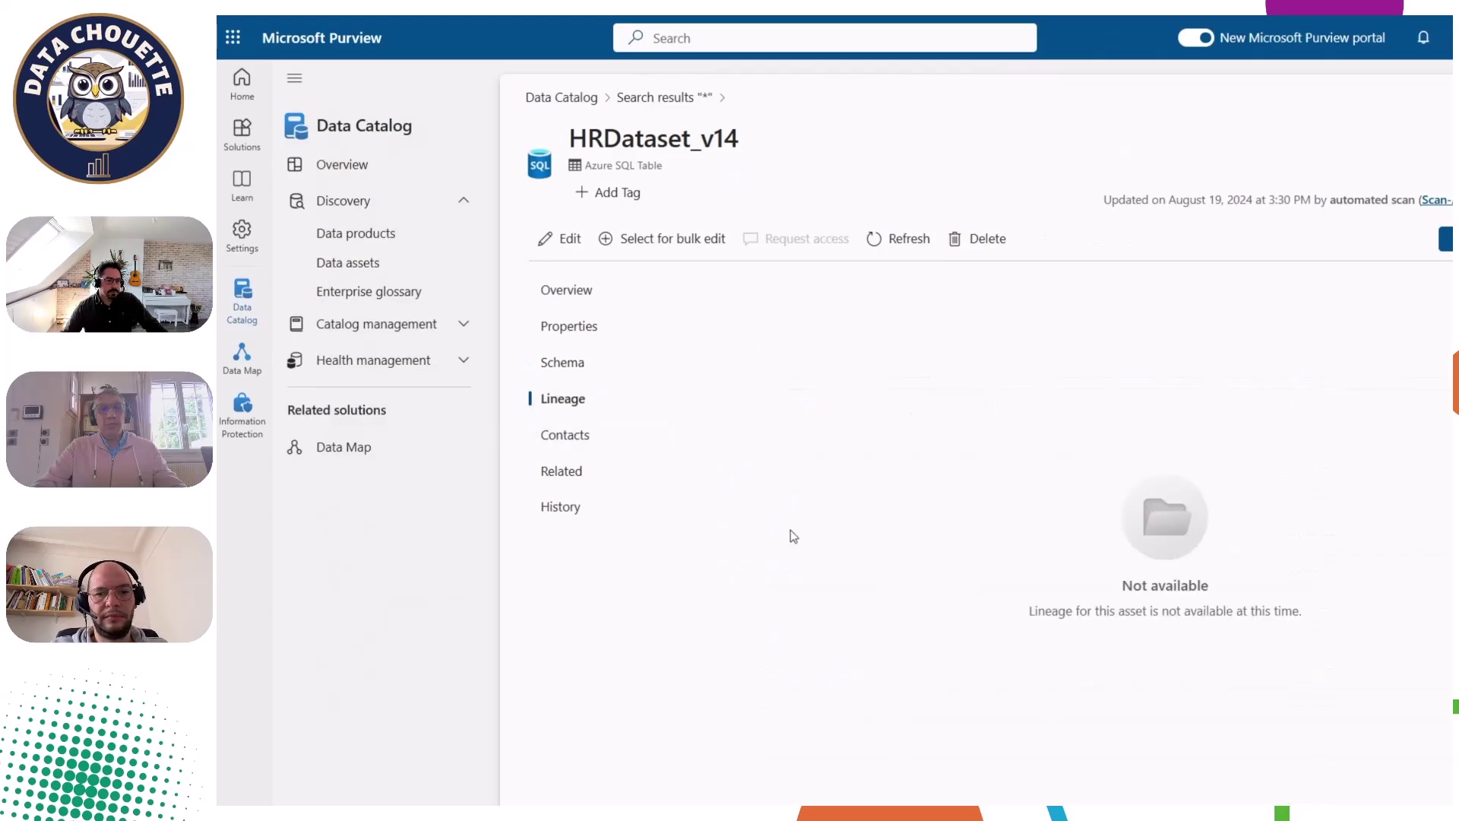
pyautogui.click(584, 447)
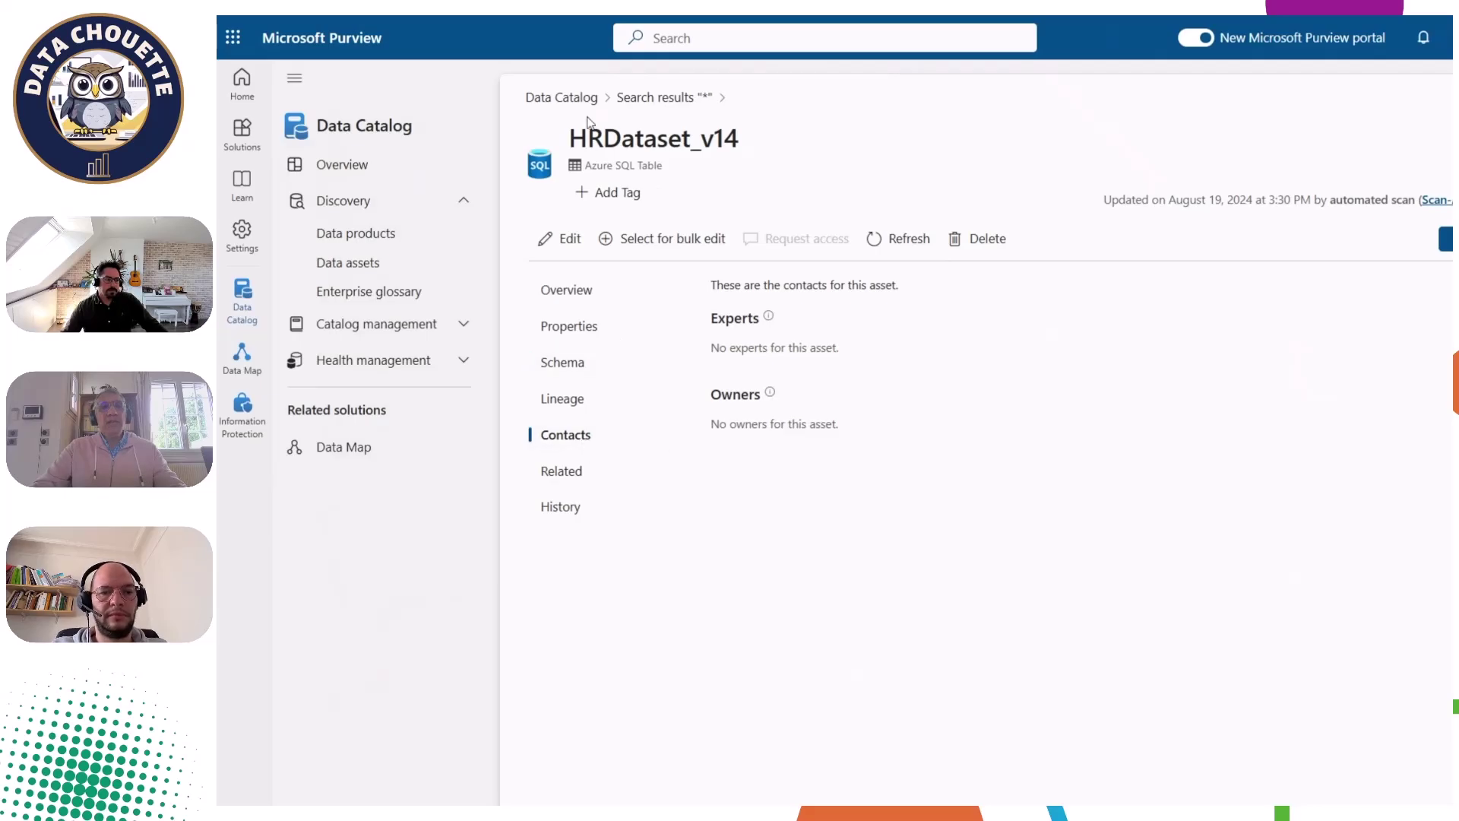
# Open the Sales data product from data product discovery and review its description, data assets and glossary terms.
pyautogui.click(570, 99)
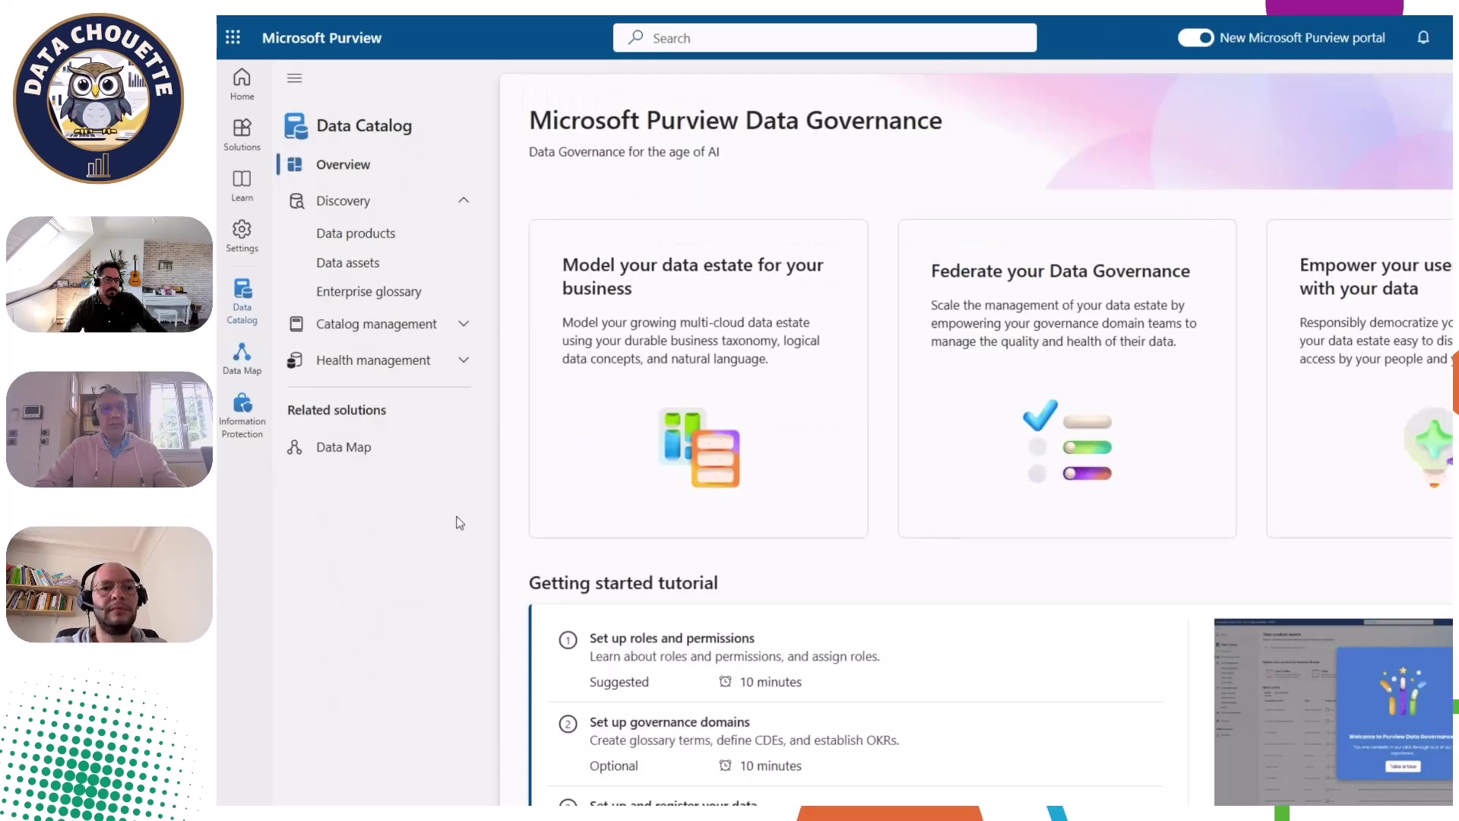
pyautogui.click(365, 237)
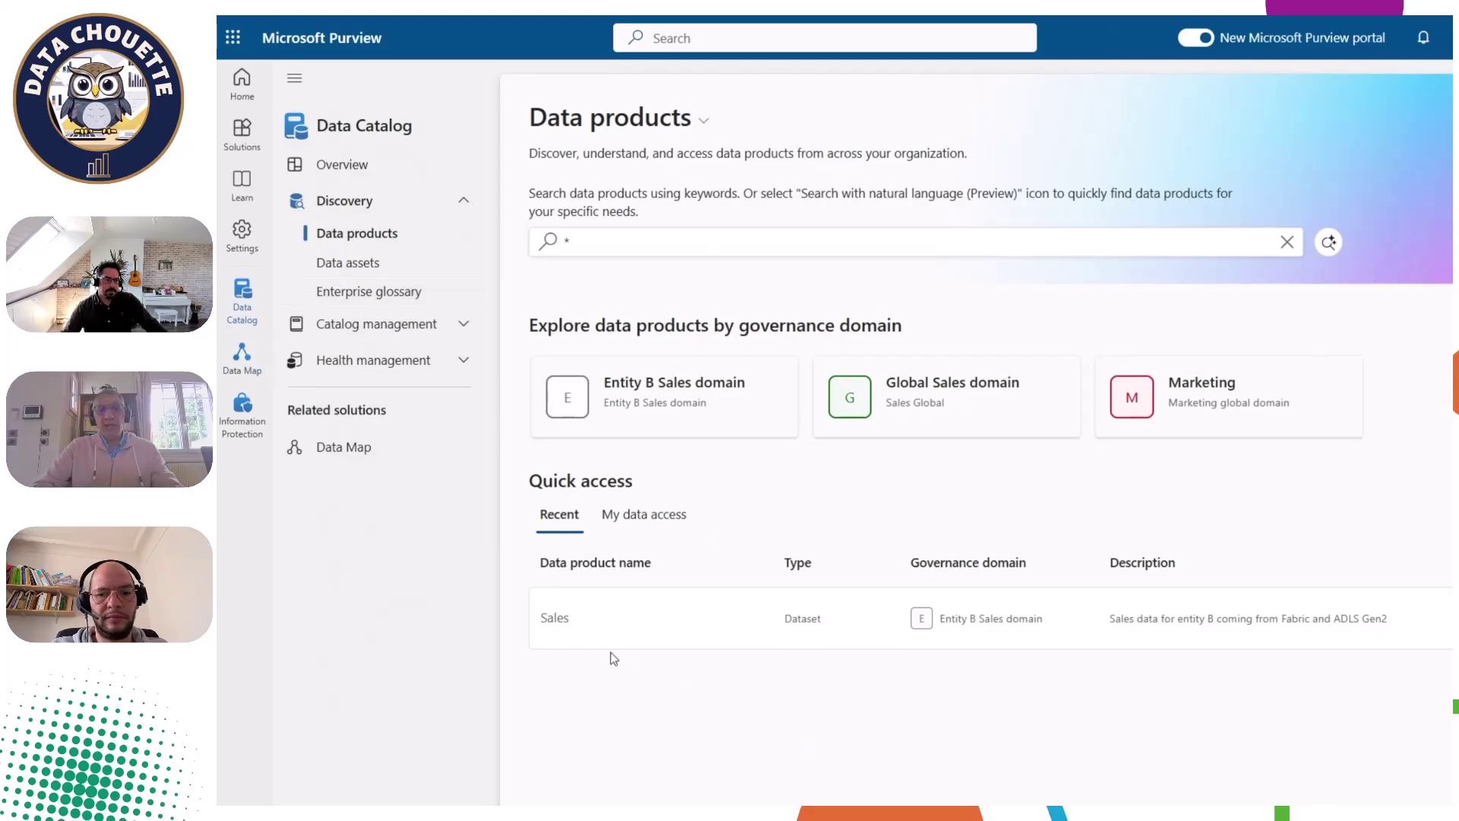
pyautogui.click(555, 620)
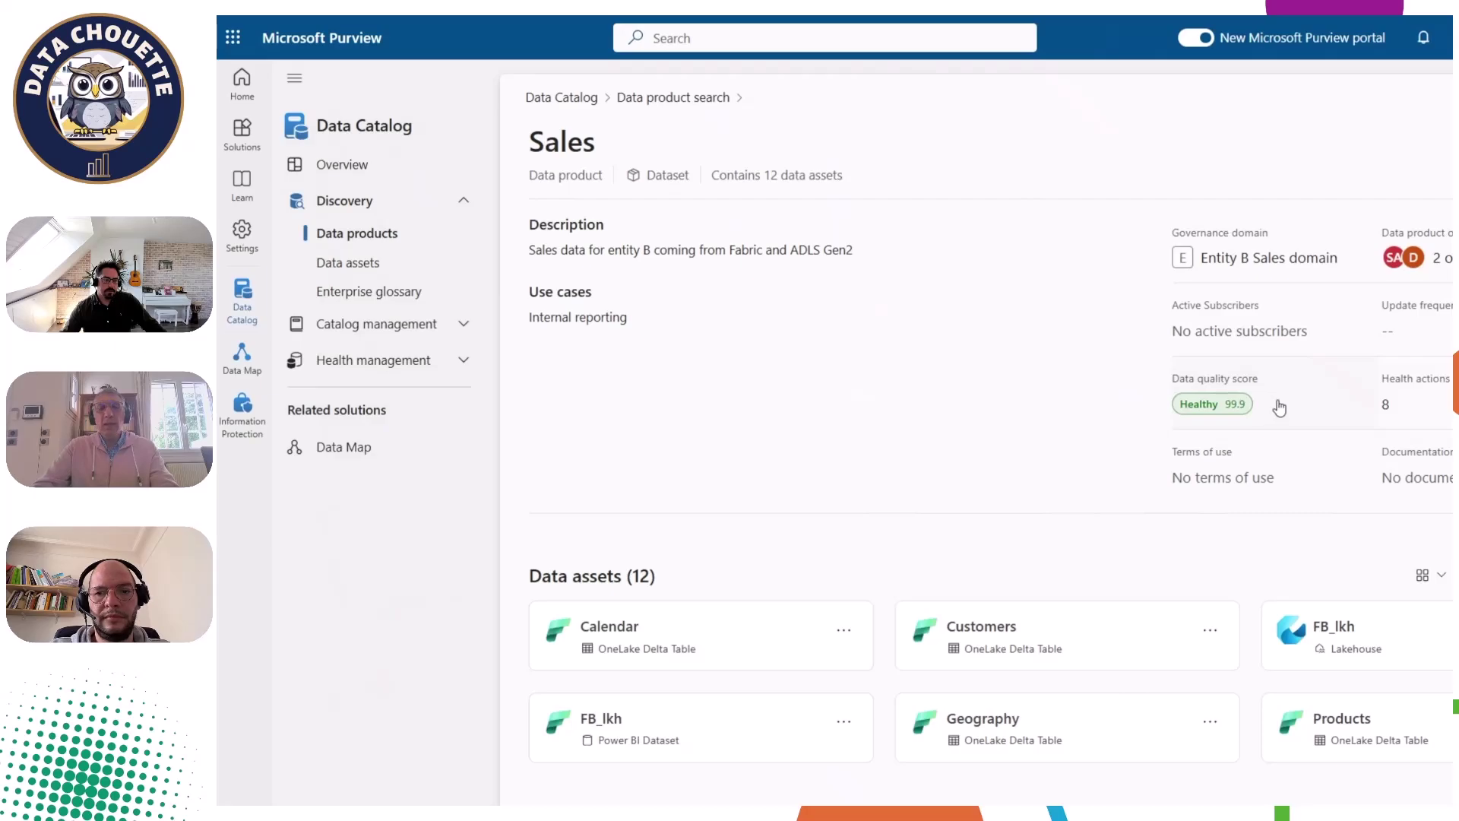
pyautogui.scroll(-1, 1279, 408)
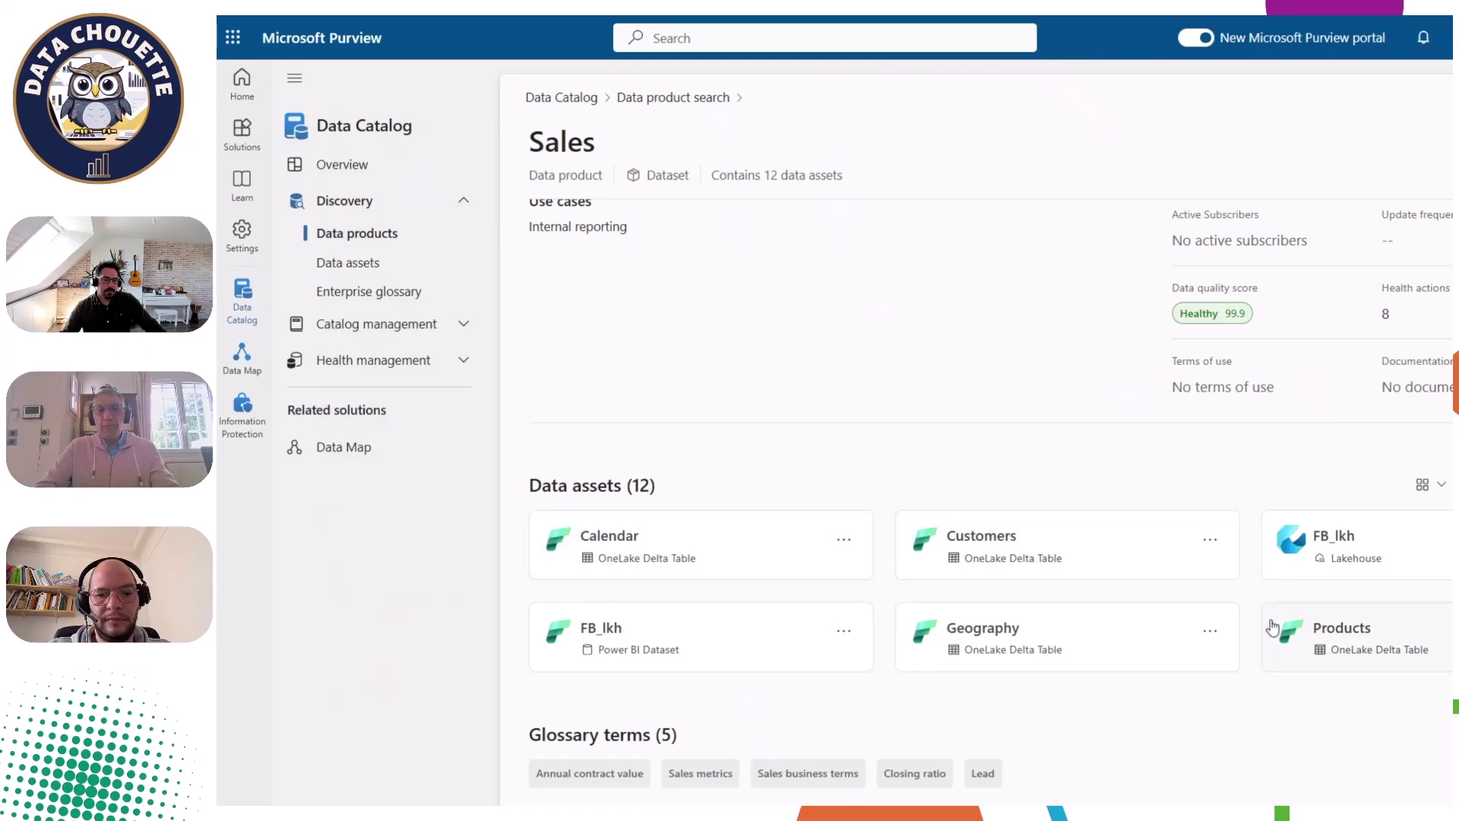
pyautogui.scroll(-1, 1238, 654)
pyautogui.scroll(-1, 769, 746)
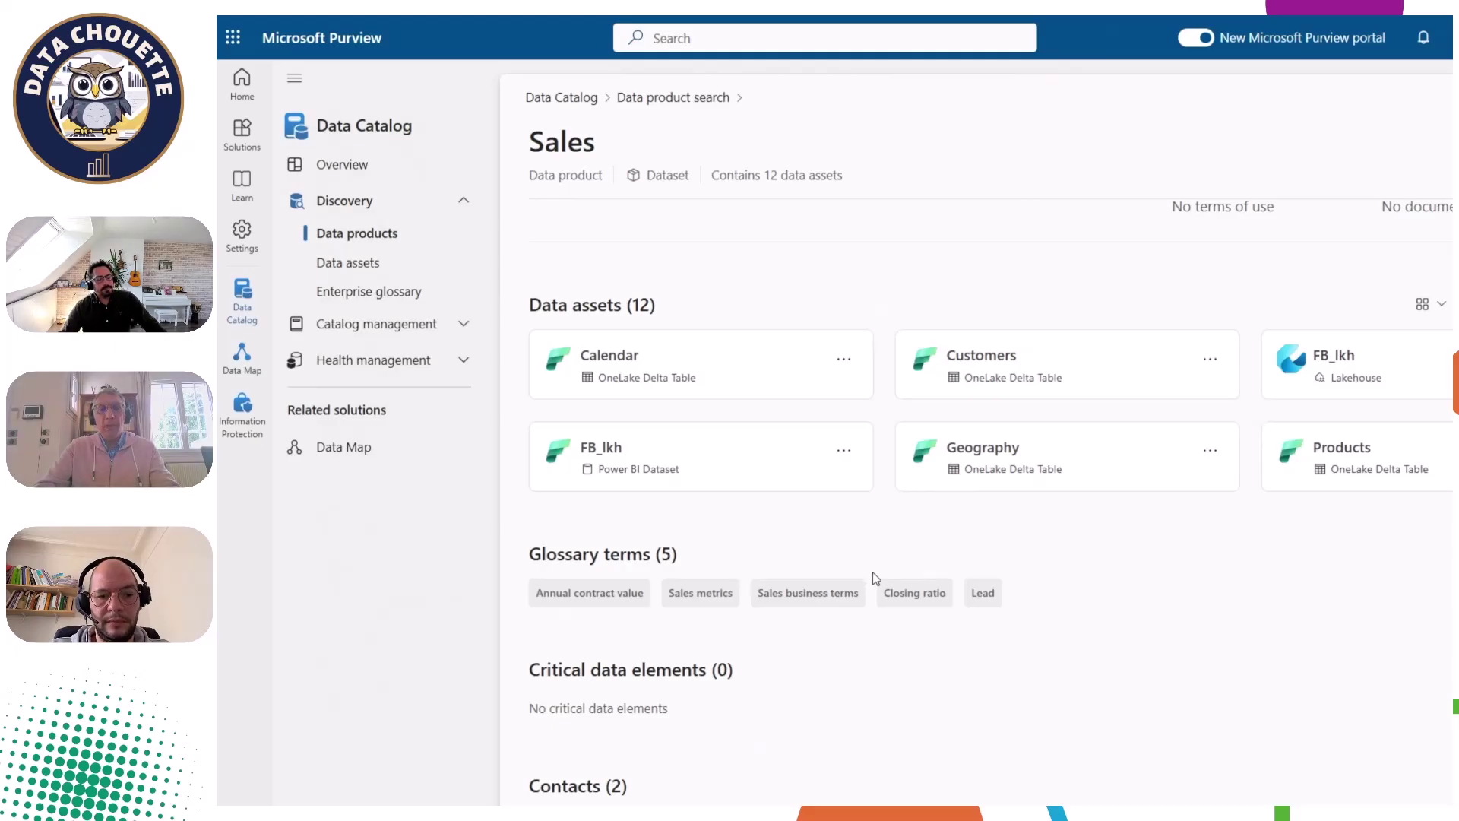
pyautogui.scroll(-1, 872, 571)
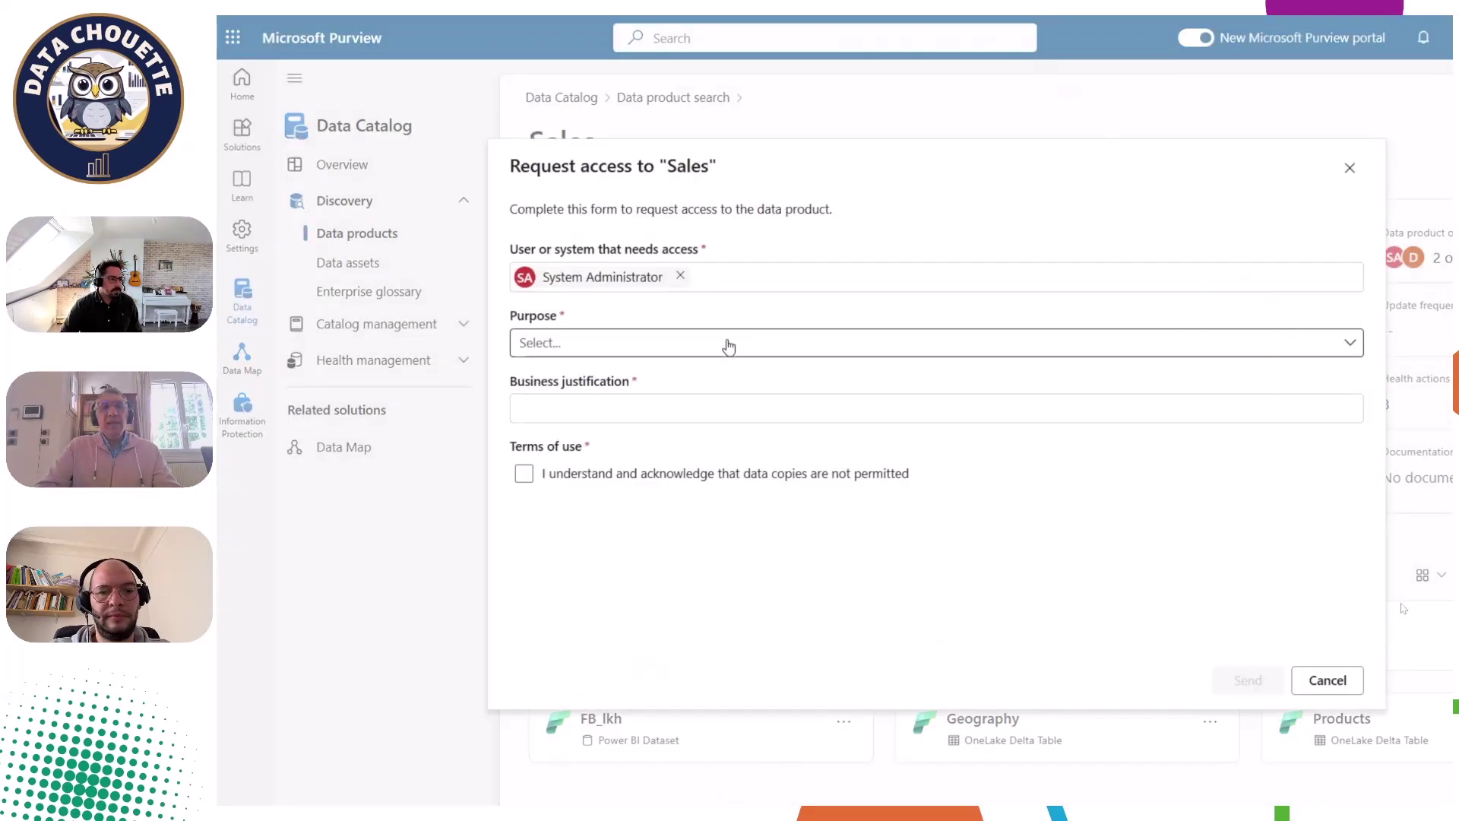
# Try to request access to Sales for Directional Insights with justification "text" and the data-copy terms accepted, and dismiss the form.
pyautogui.click(735, 340)
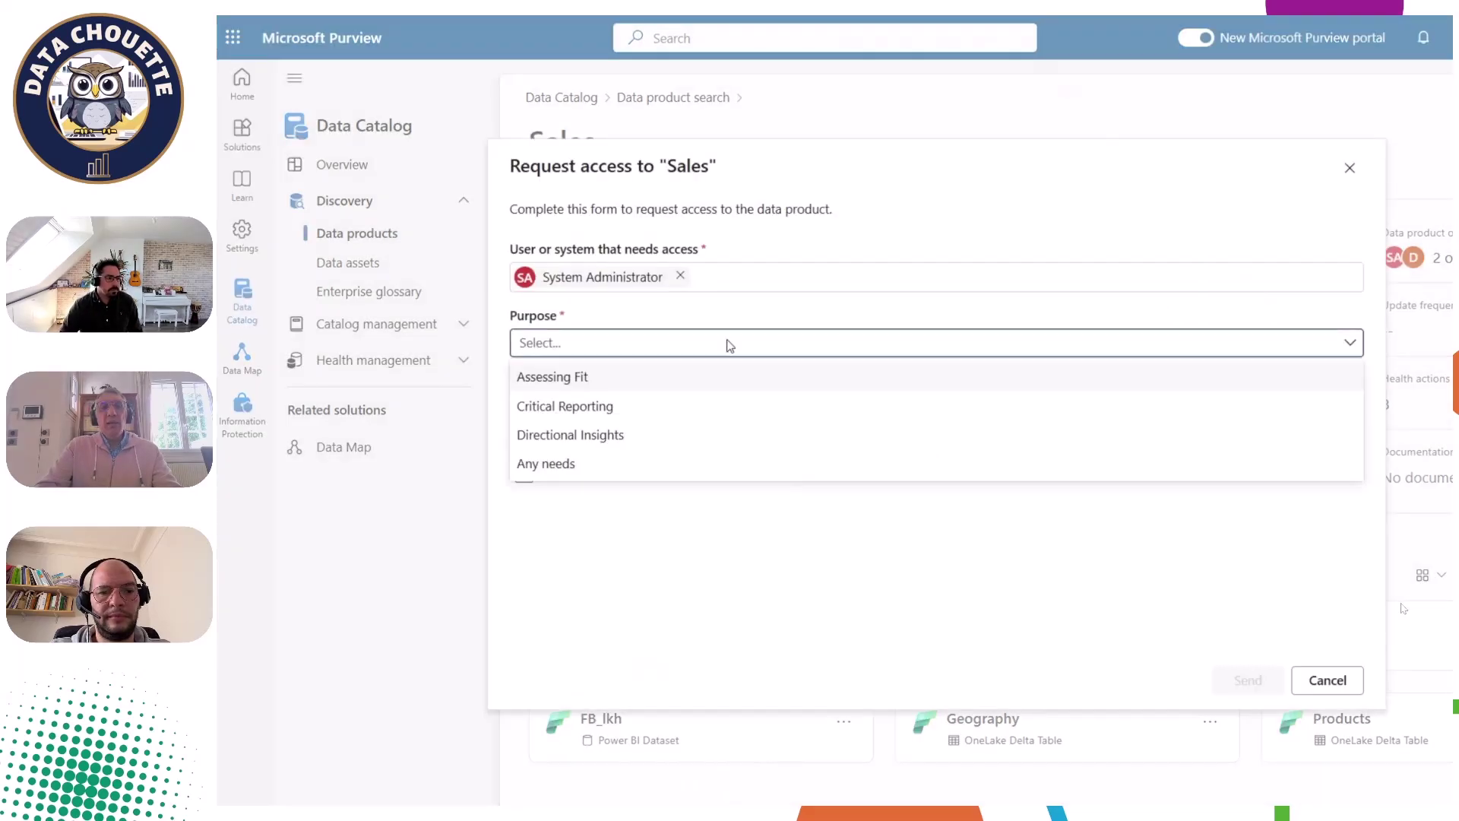
pyautogui.click(688, 434)
pyautogui.click(649, 410)
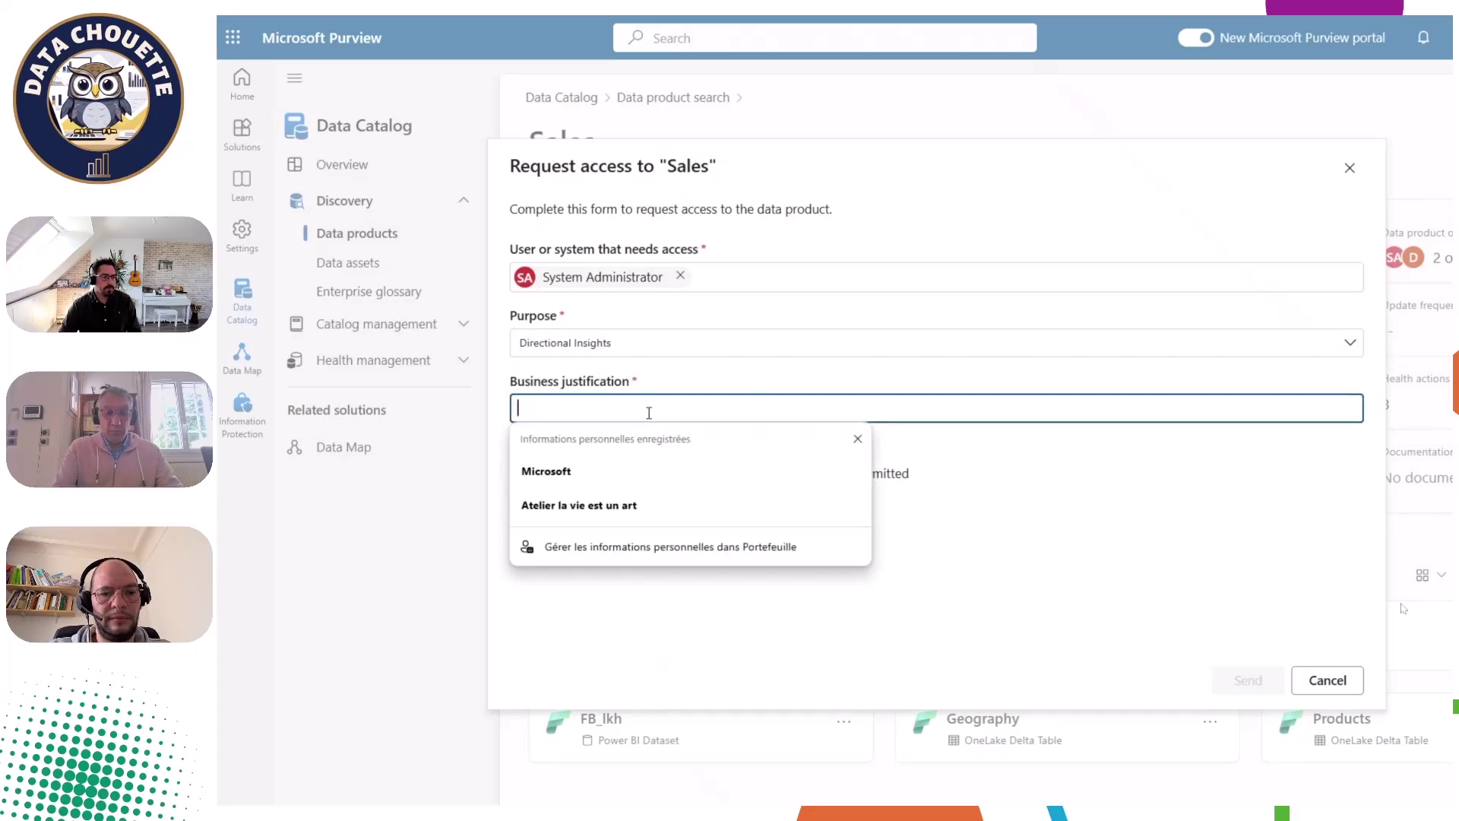
pyautogui.write('text')
pyautogui.click(526, 475)
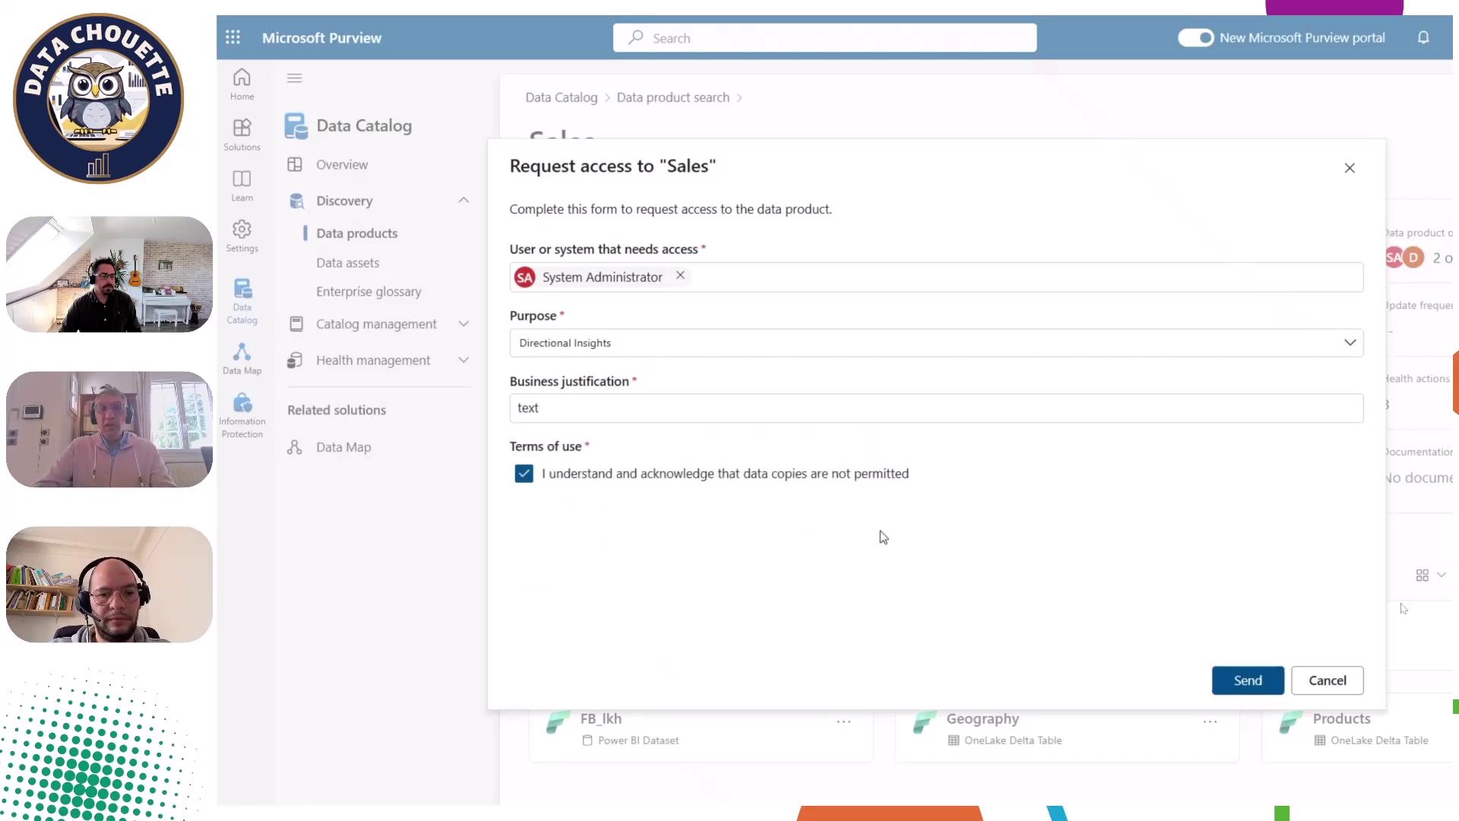
pyautogui.click(1235, 684)
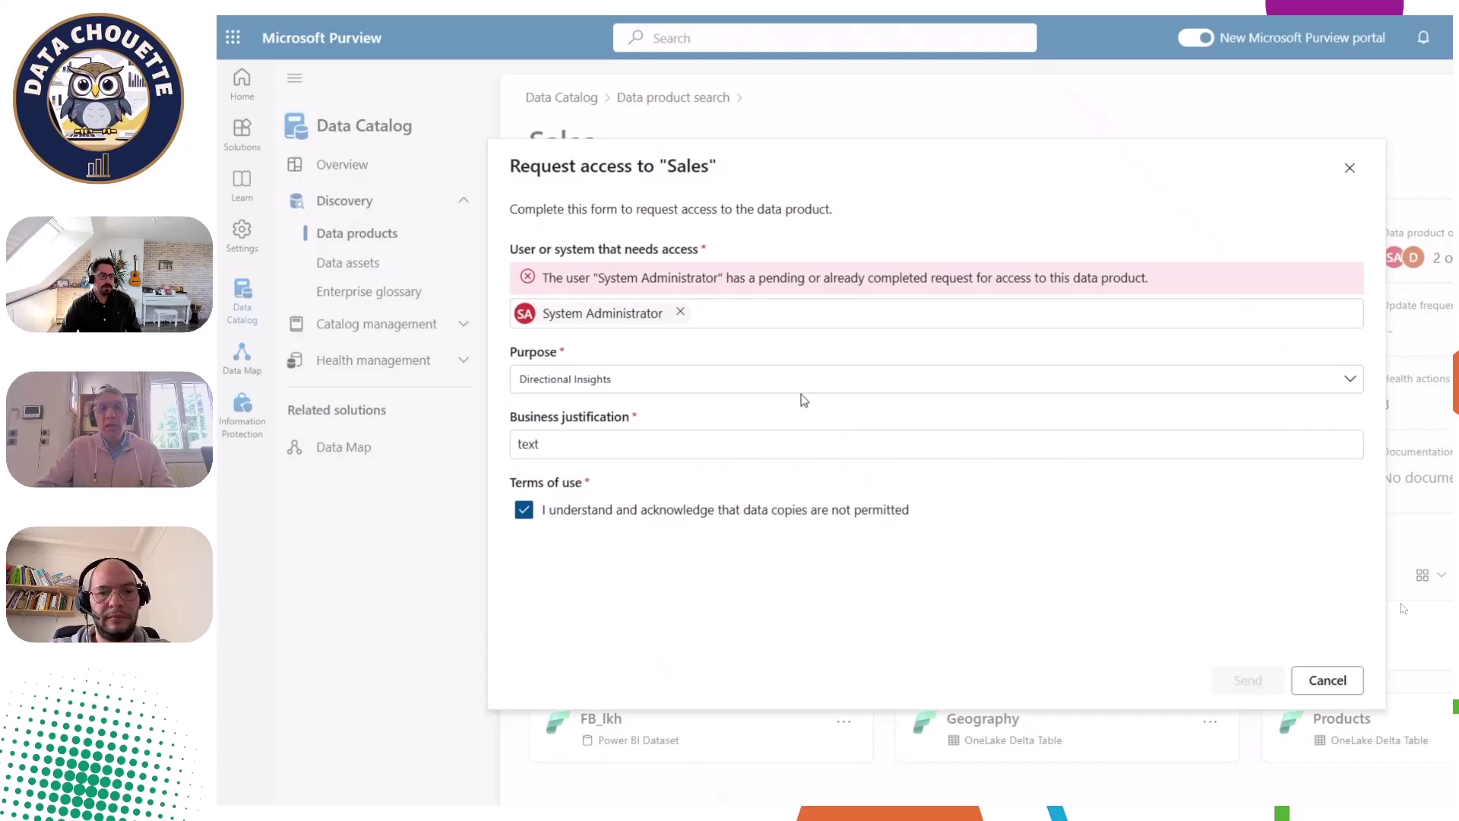
pyautogui.click(1323, 678)
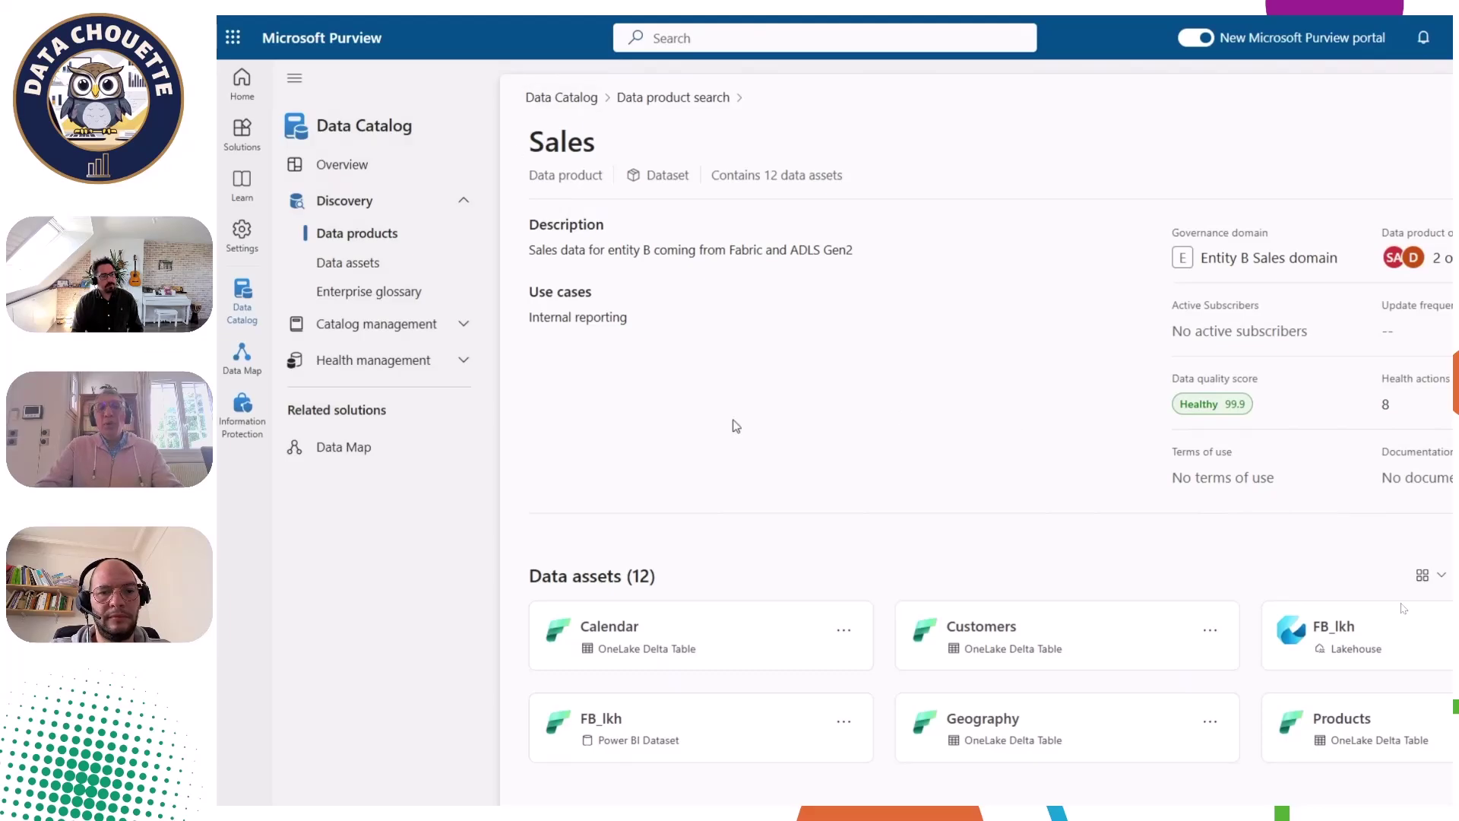
# Look over the Sales data product's details and linked assets once more.
pyautogui.scroll(-1, 761, 524)
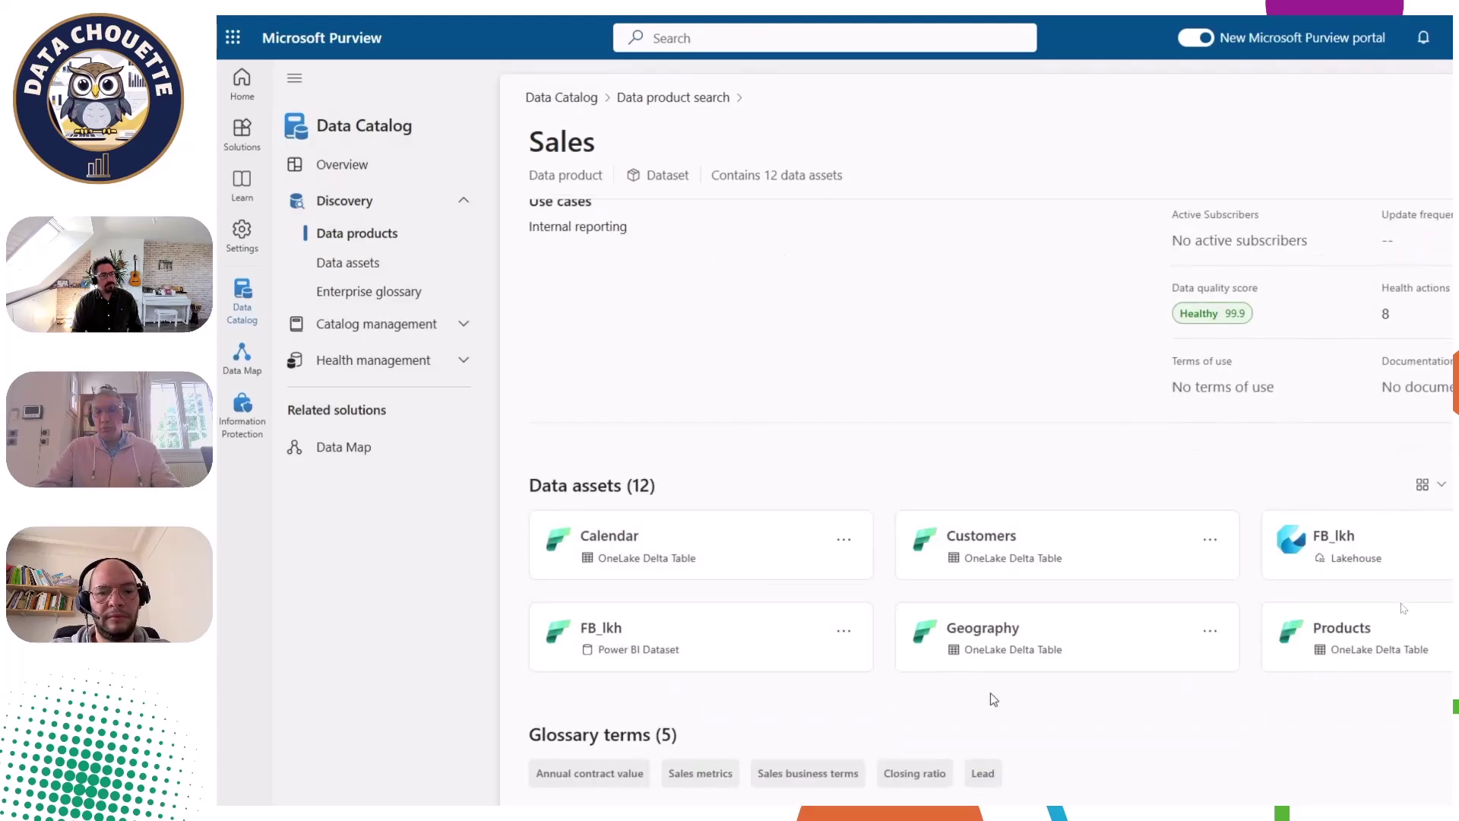
pyautogui.scroll(1, 957, 638)
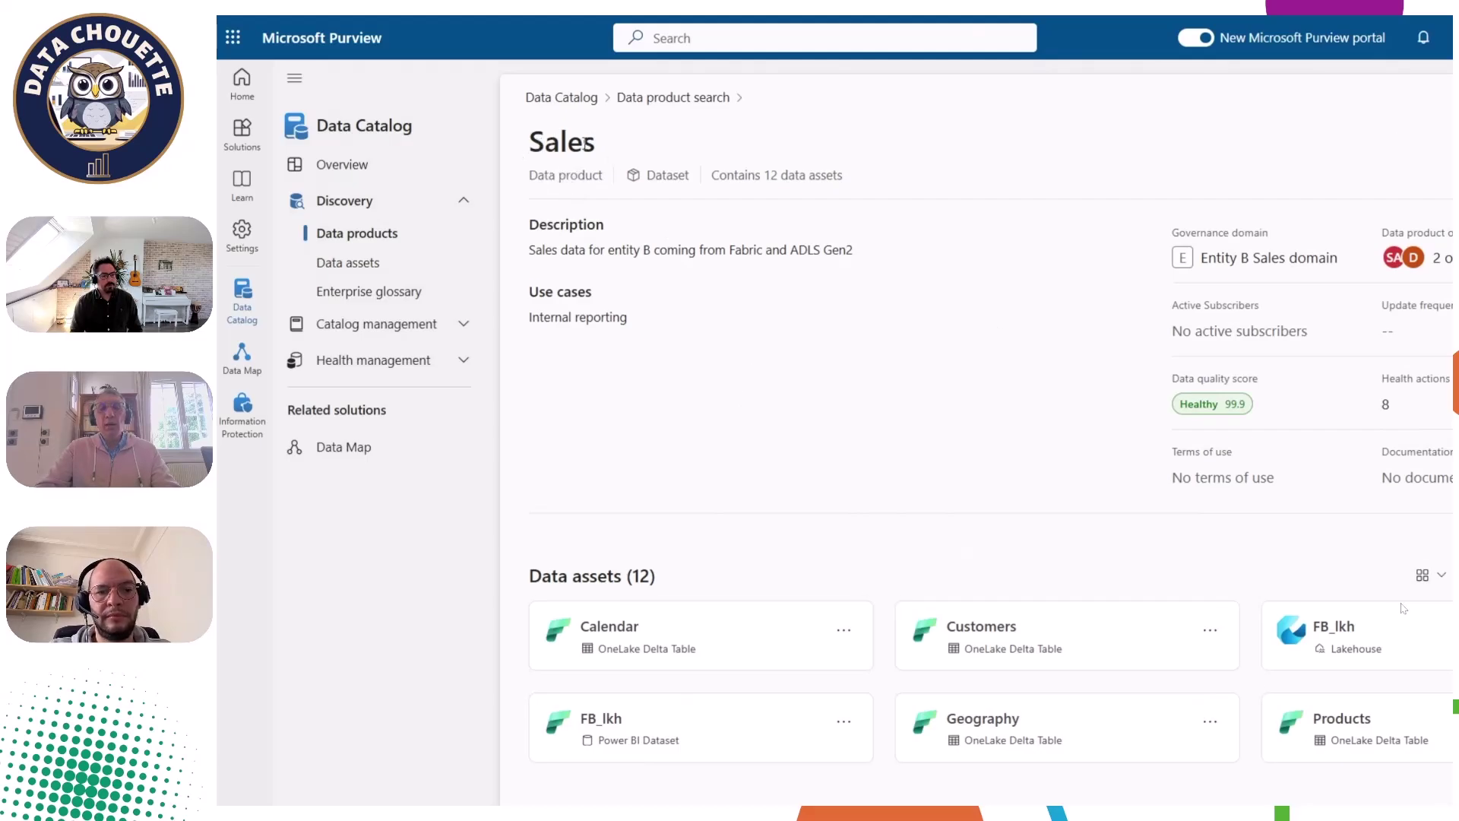
pyautogui.scroll(-2, 749, 371)
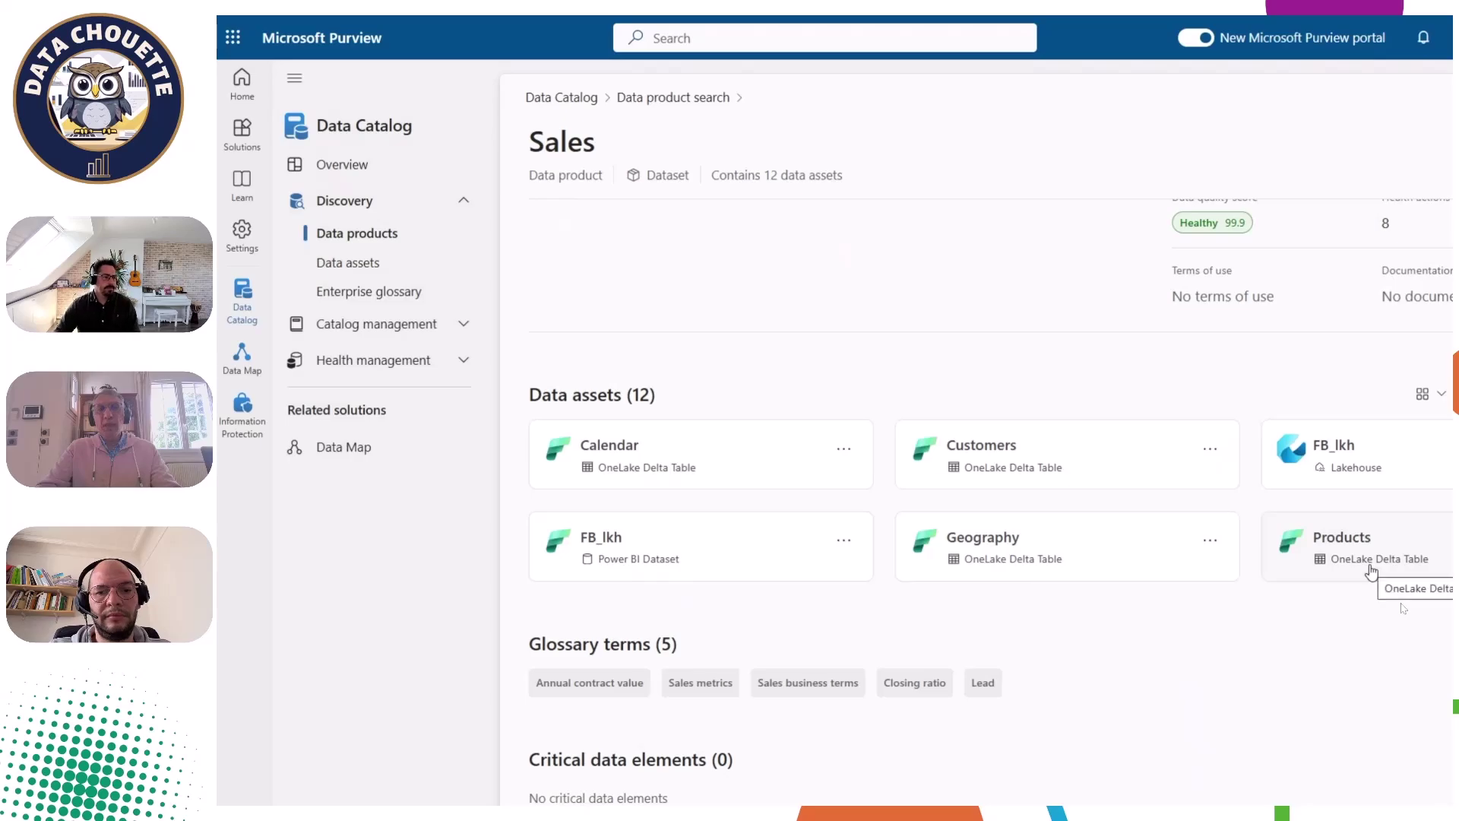
pyautogui.scroll(2, 909, 372)
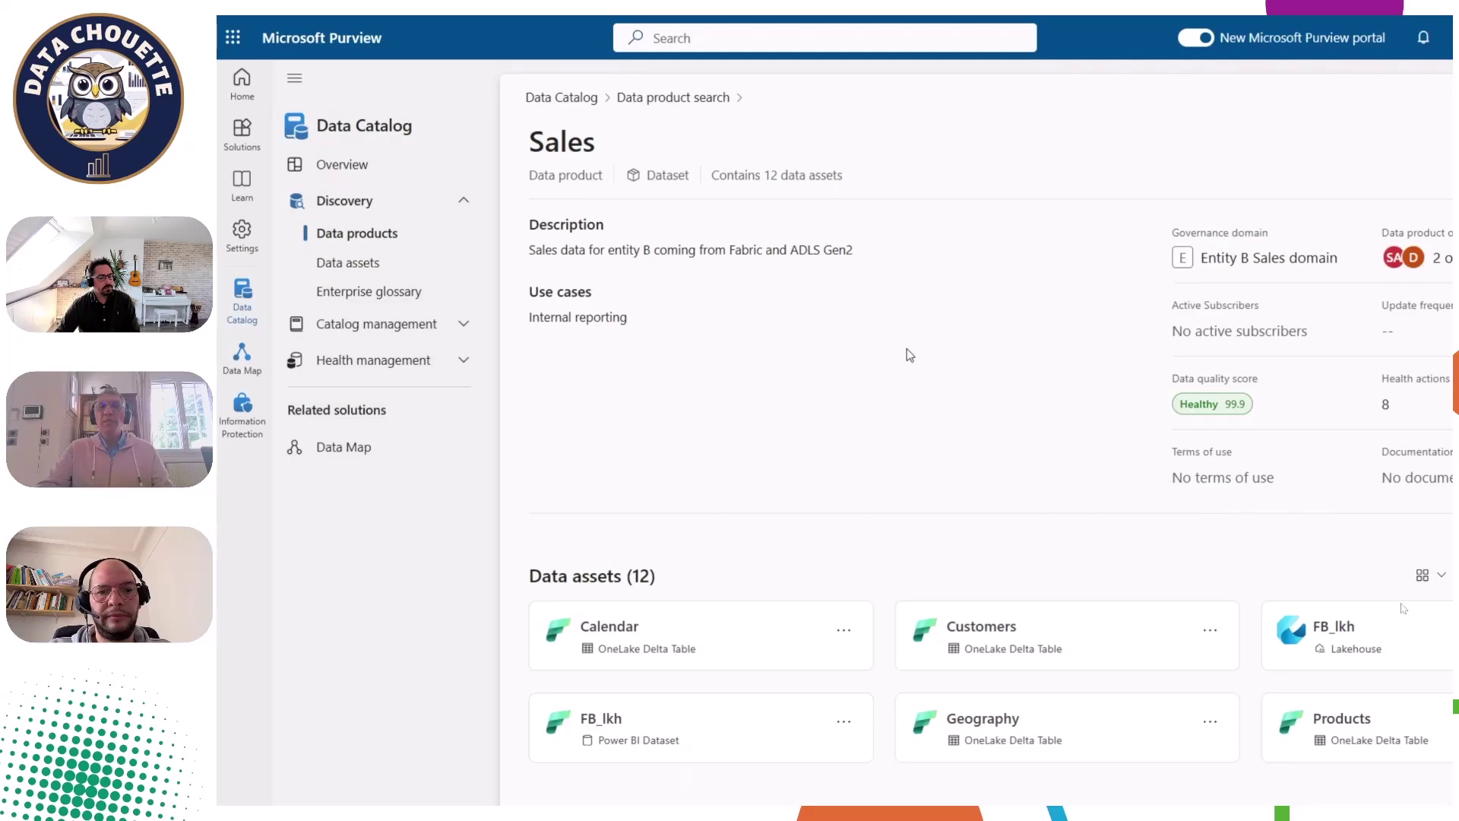
# Return to data product discovery and search for "j'ai besoin des infos sales pour le reporting de mon LT".
pyautogui.click(642, 99)
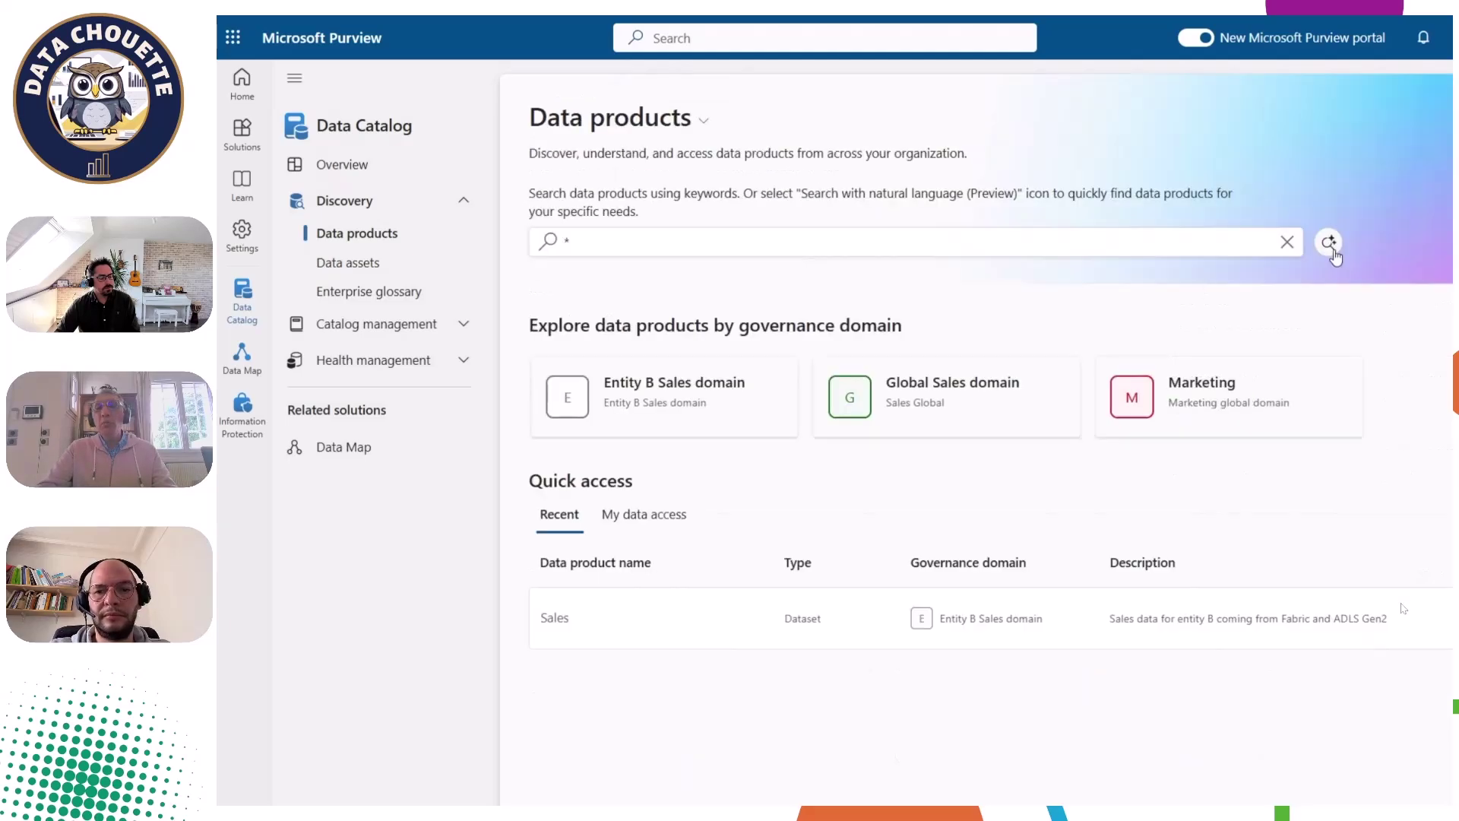
pyautogui.click(1157, 249)
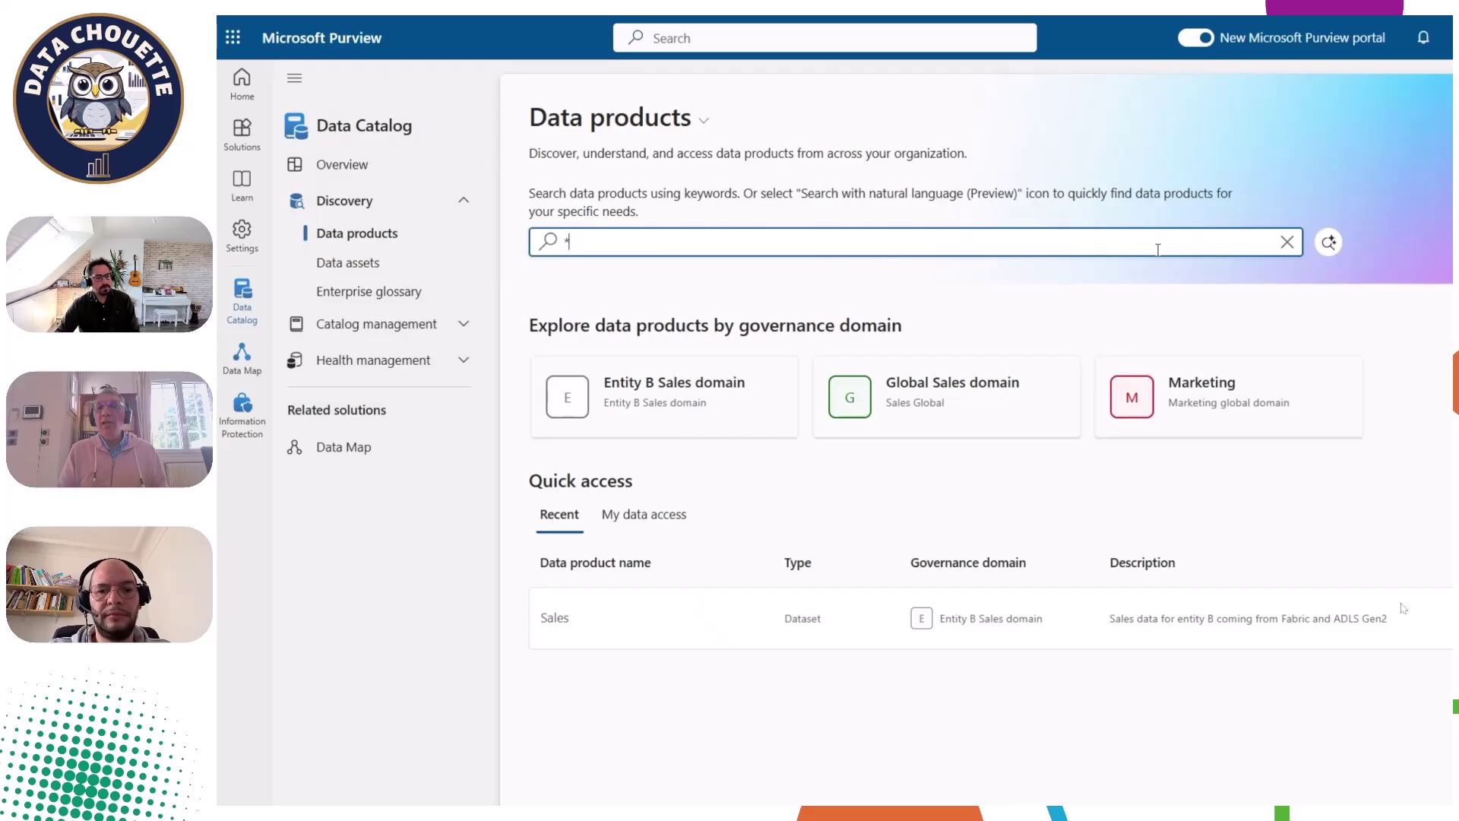
pyautogui.press('BackSpace')
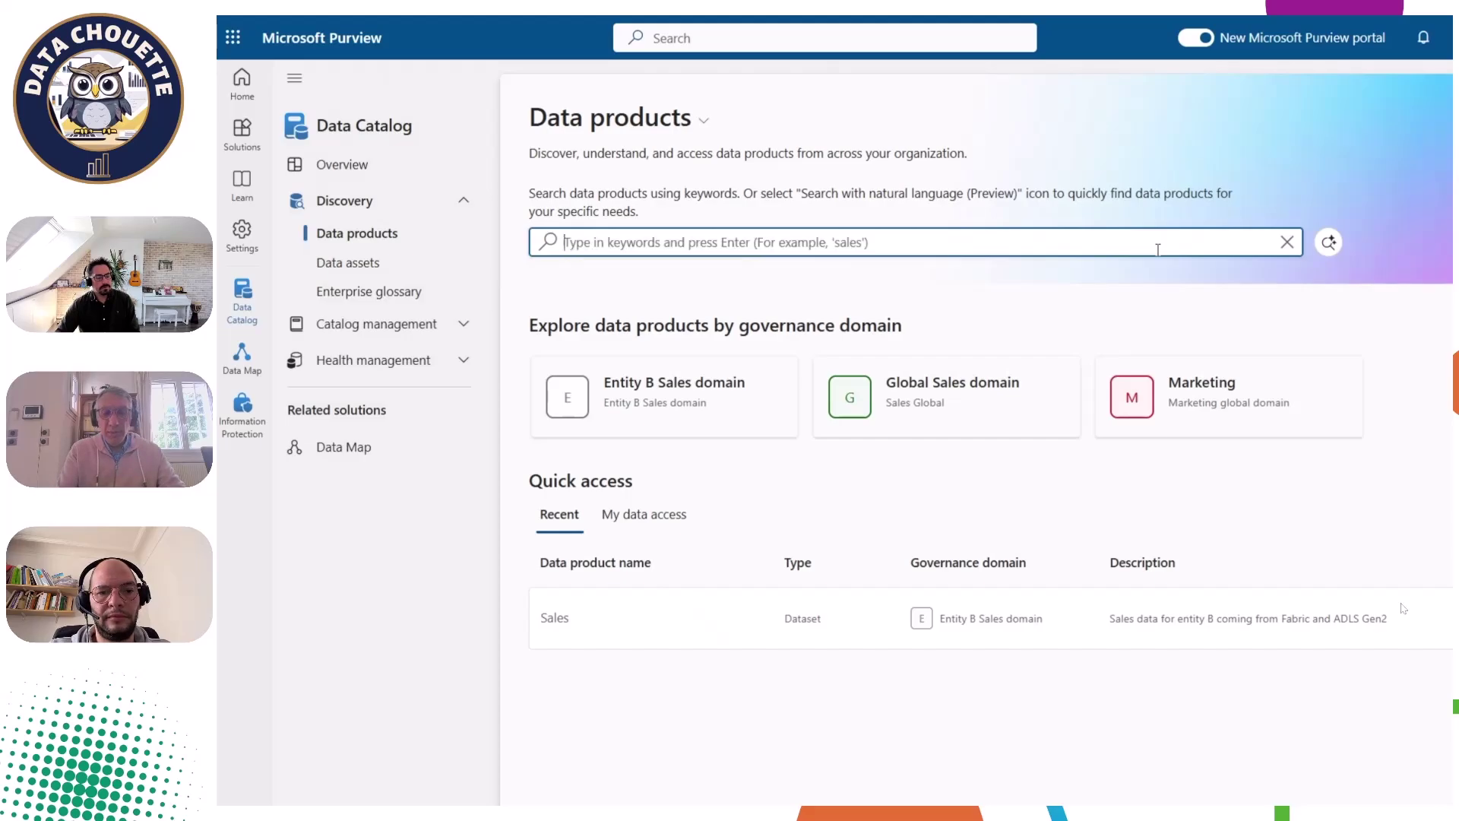
pyautogui.write("j'ai beso")
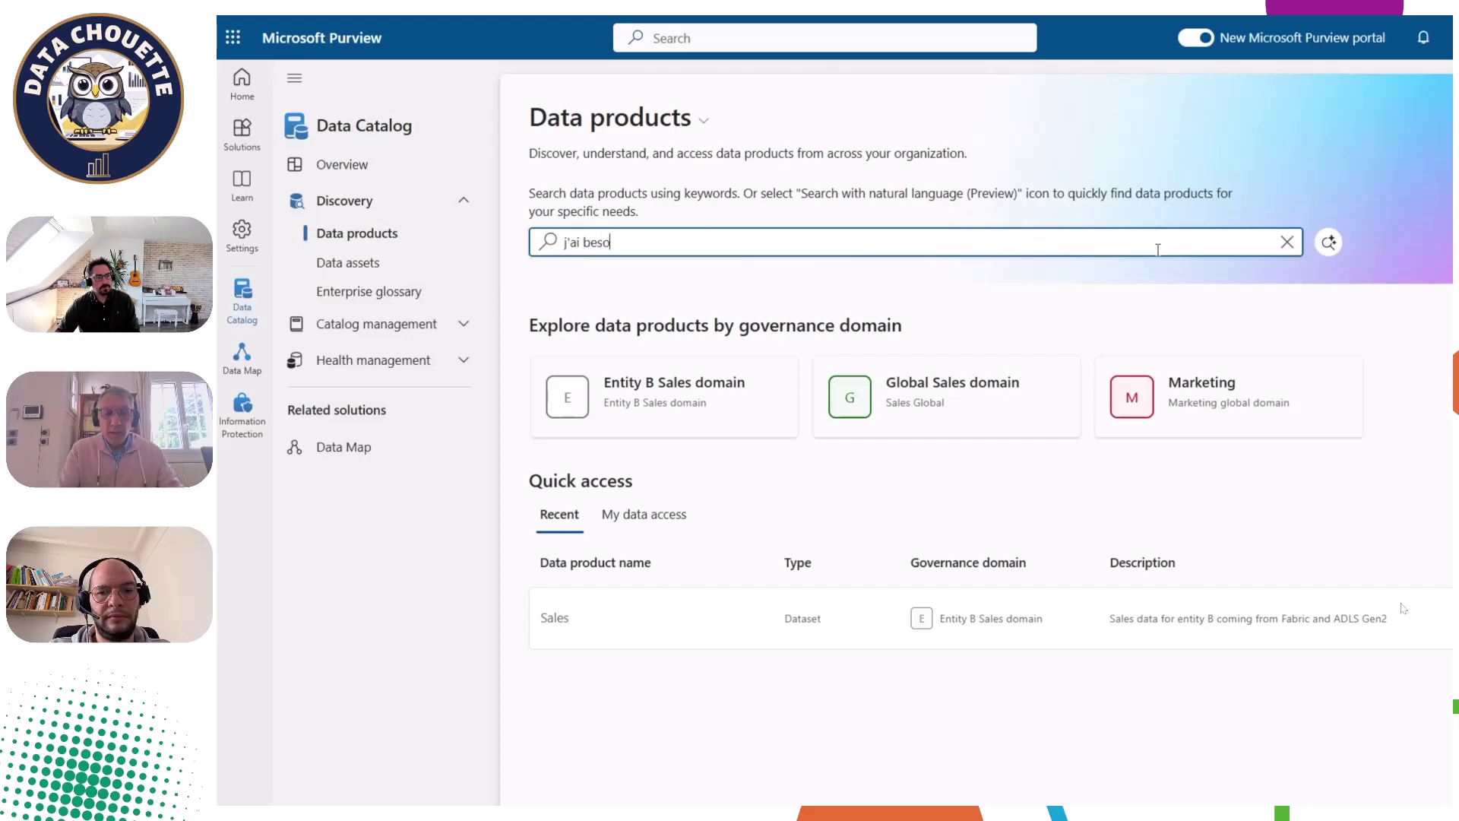
pyautogui.write('in des infos sales')
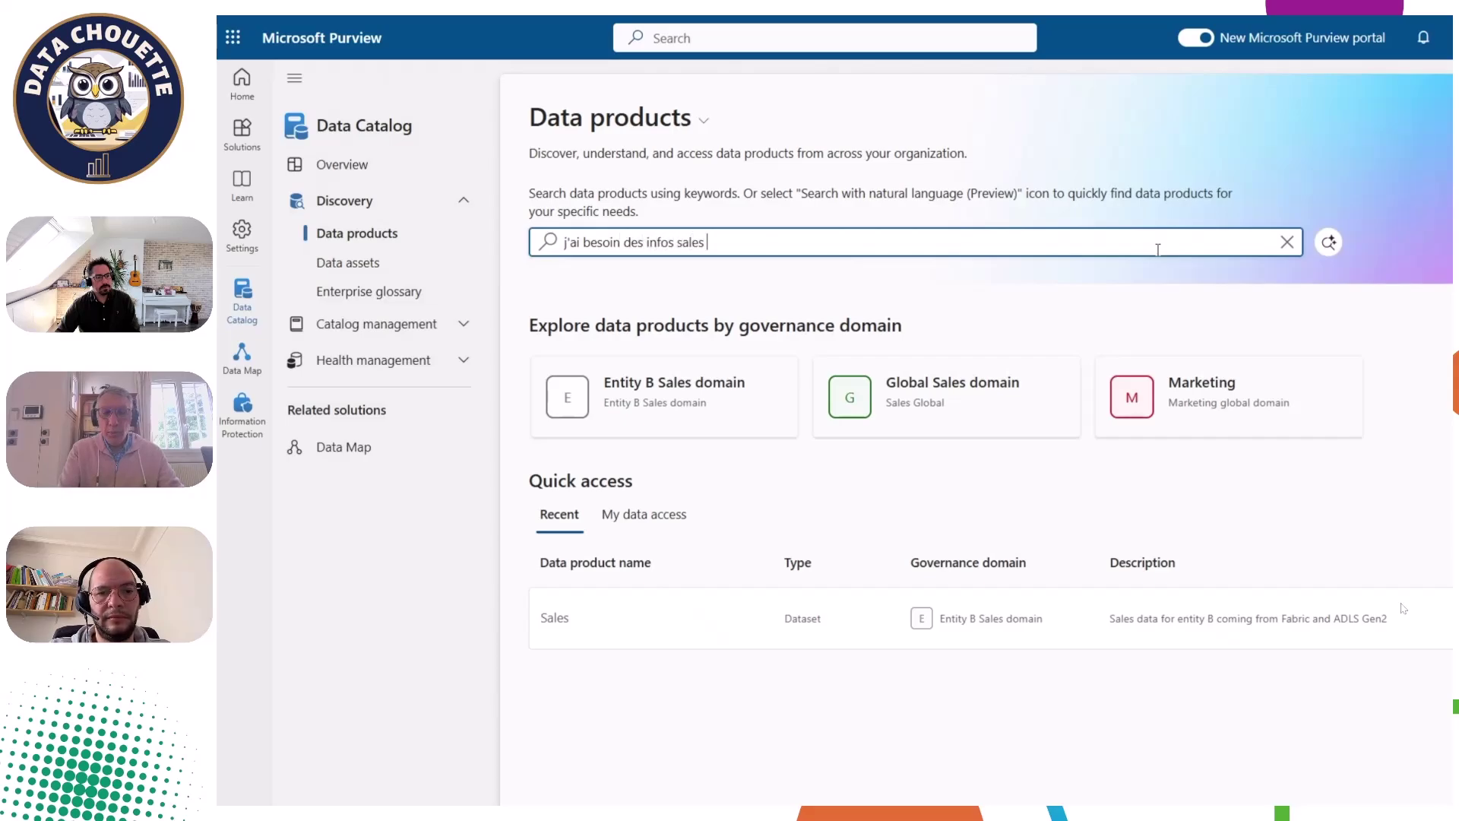
pyautogui.write(' pour le ')
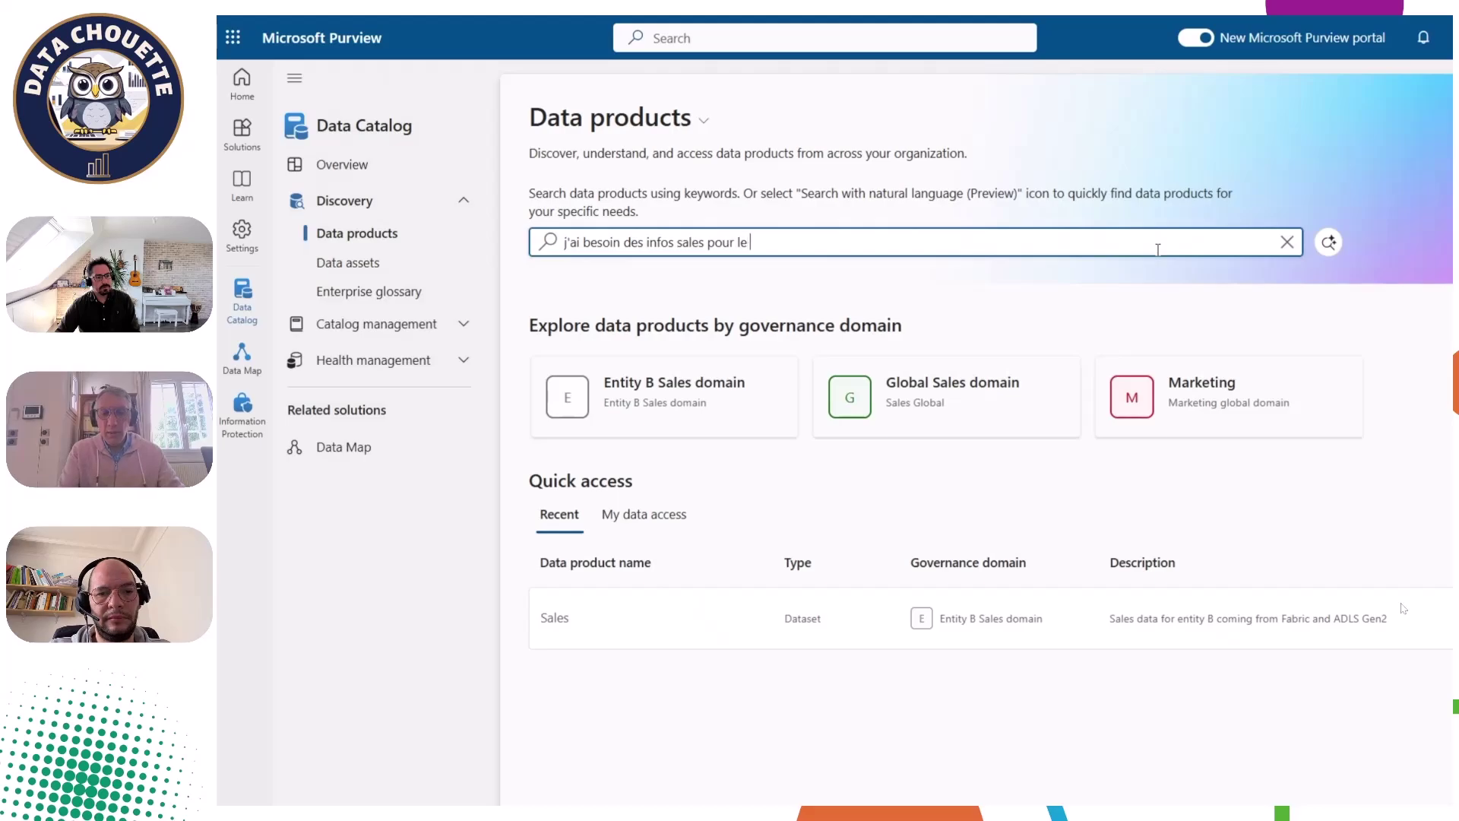
pyautogui.write('reporting de ')
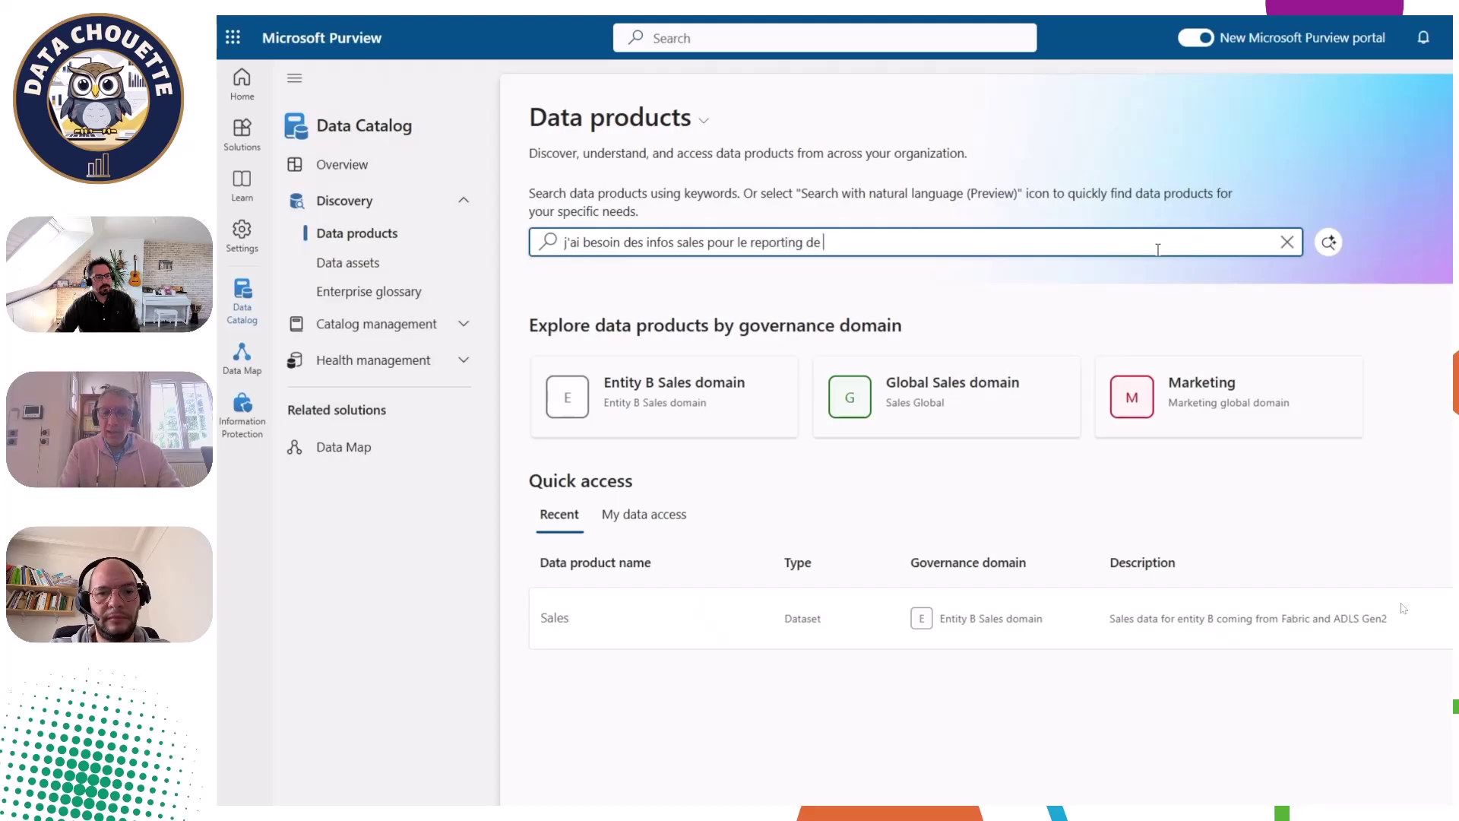
pyautogui.write('mon LT')
pyautogui.press('Return')
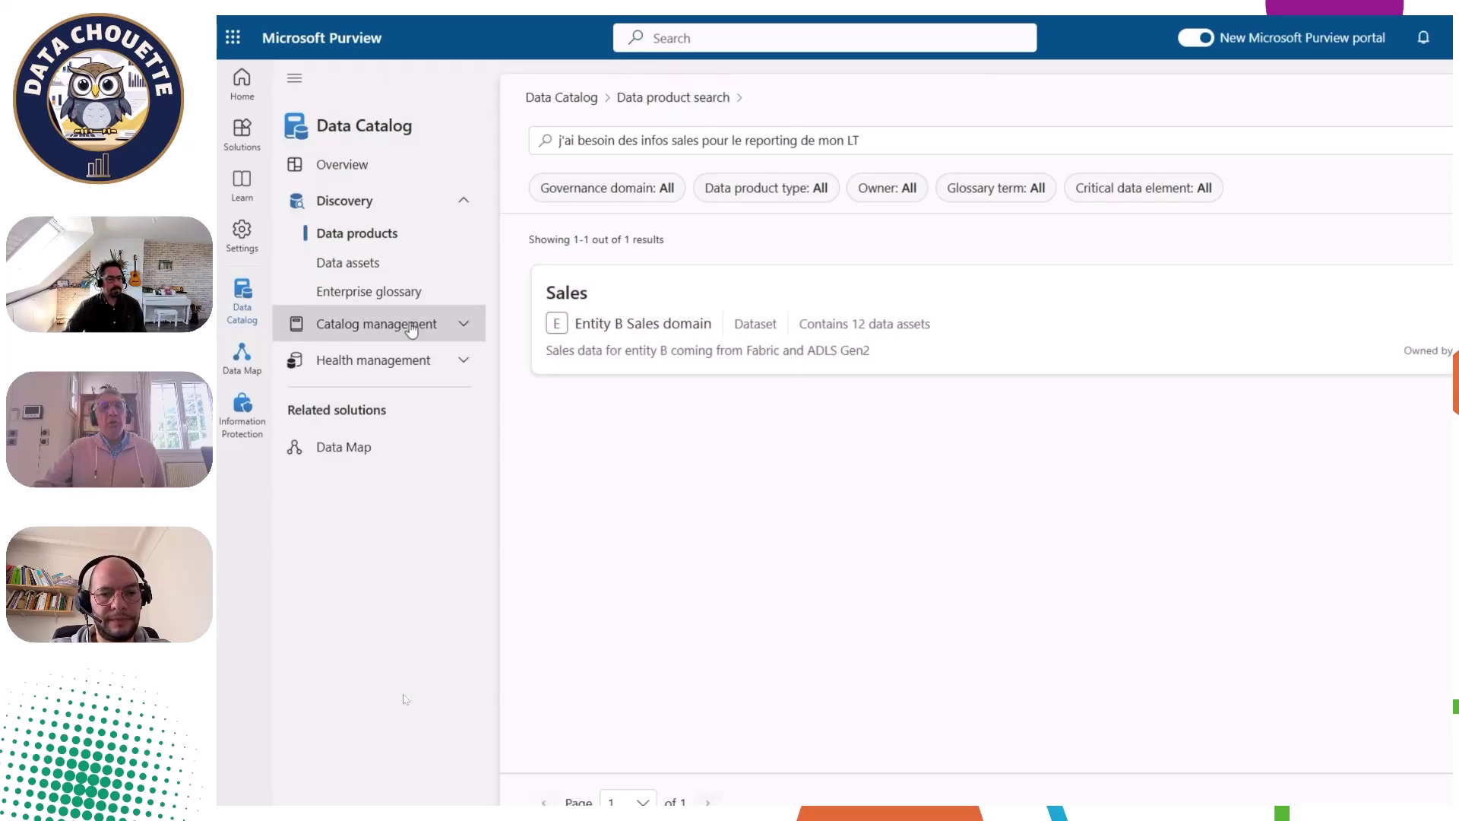
# Open the governance domains in Catalog management, show the Fashion domain's details, and collapse the Fashion and Global branches.
pyautogui.click(385, 324)
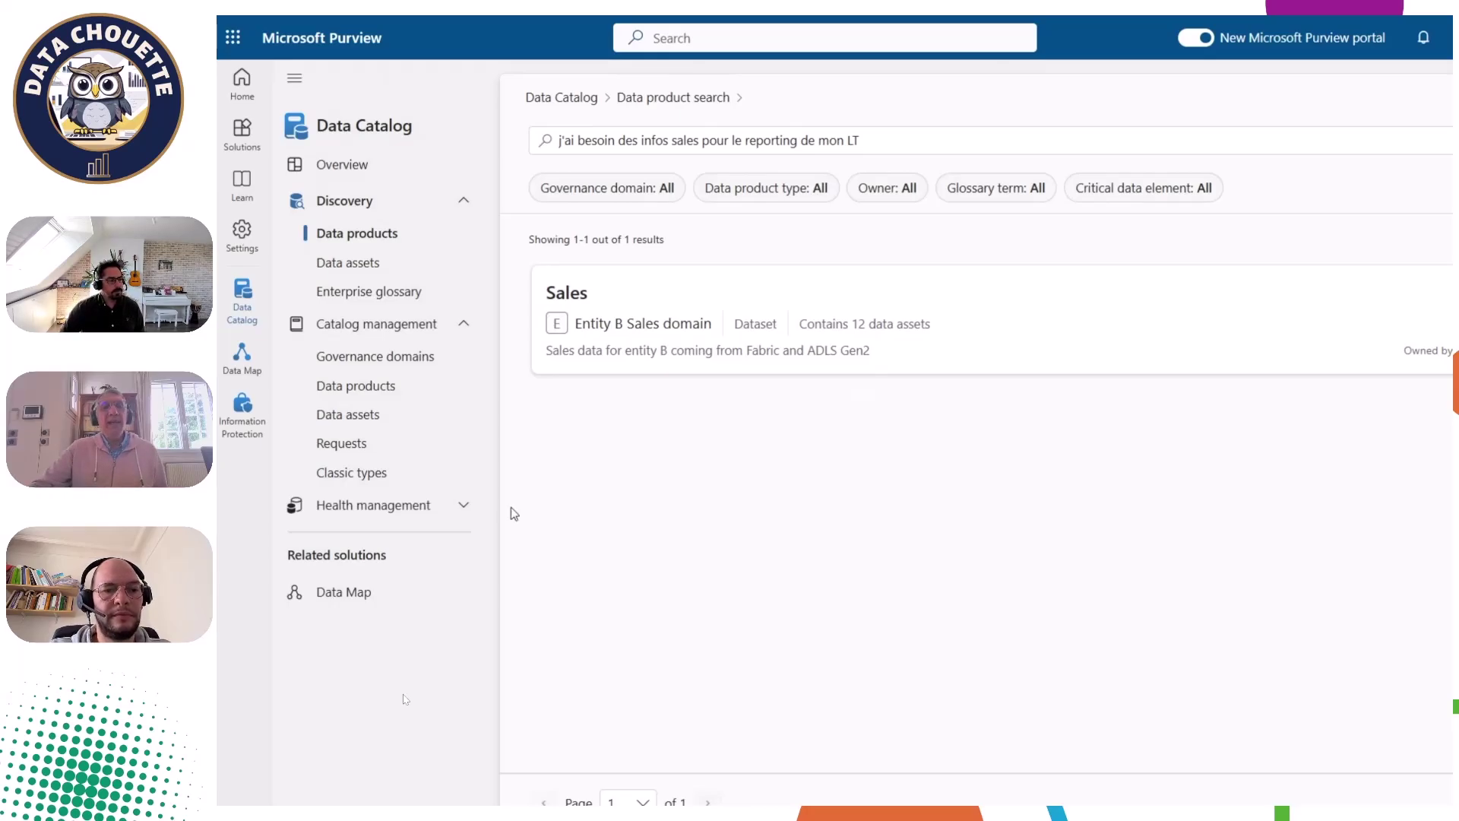
pyautogui.click(416, 361)
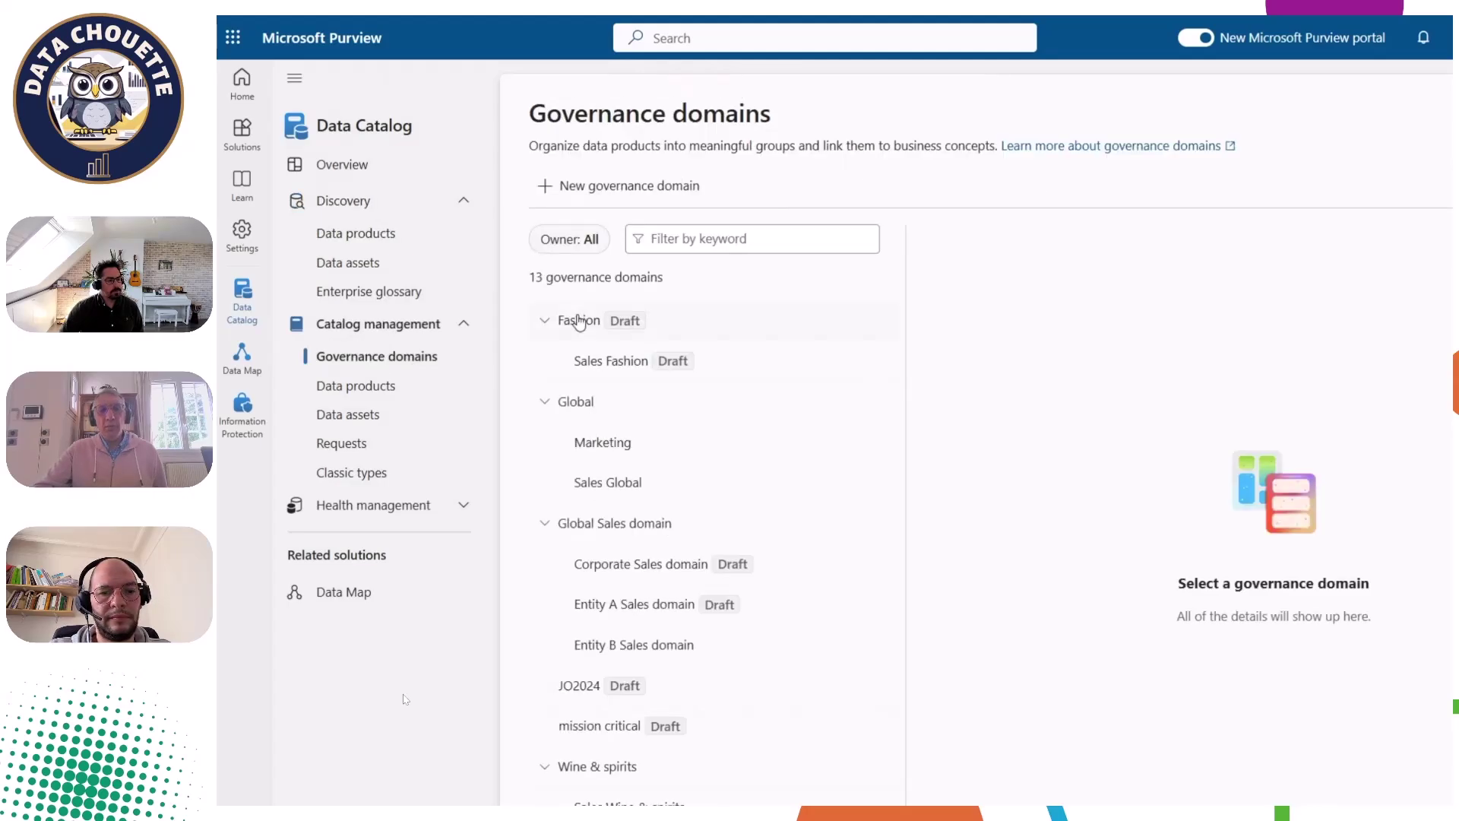
pyautogui.click(541, 338)
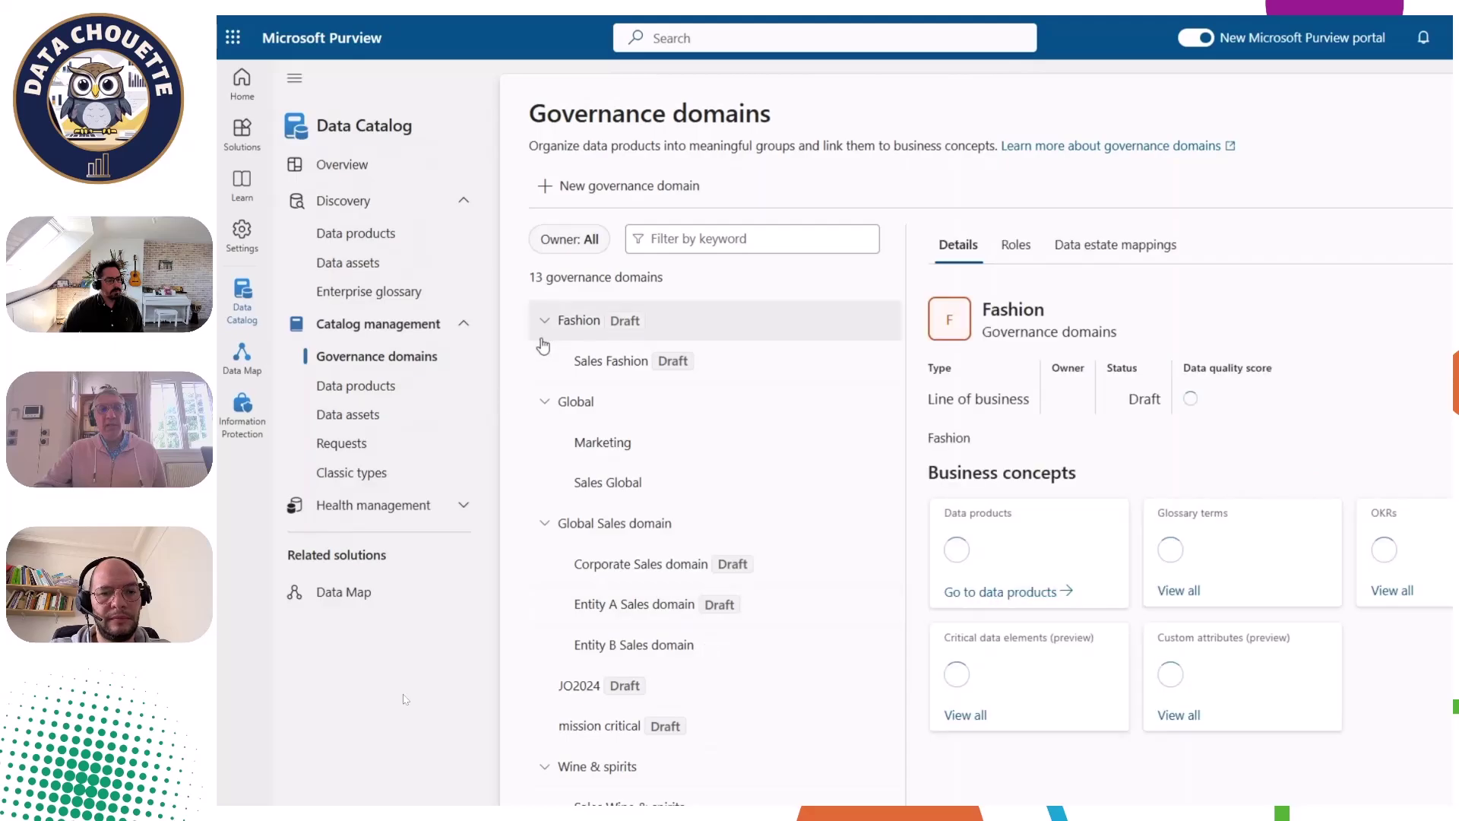
pyautogui.click(544, 402)
pyautogui.click(547, 325)
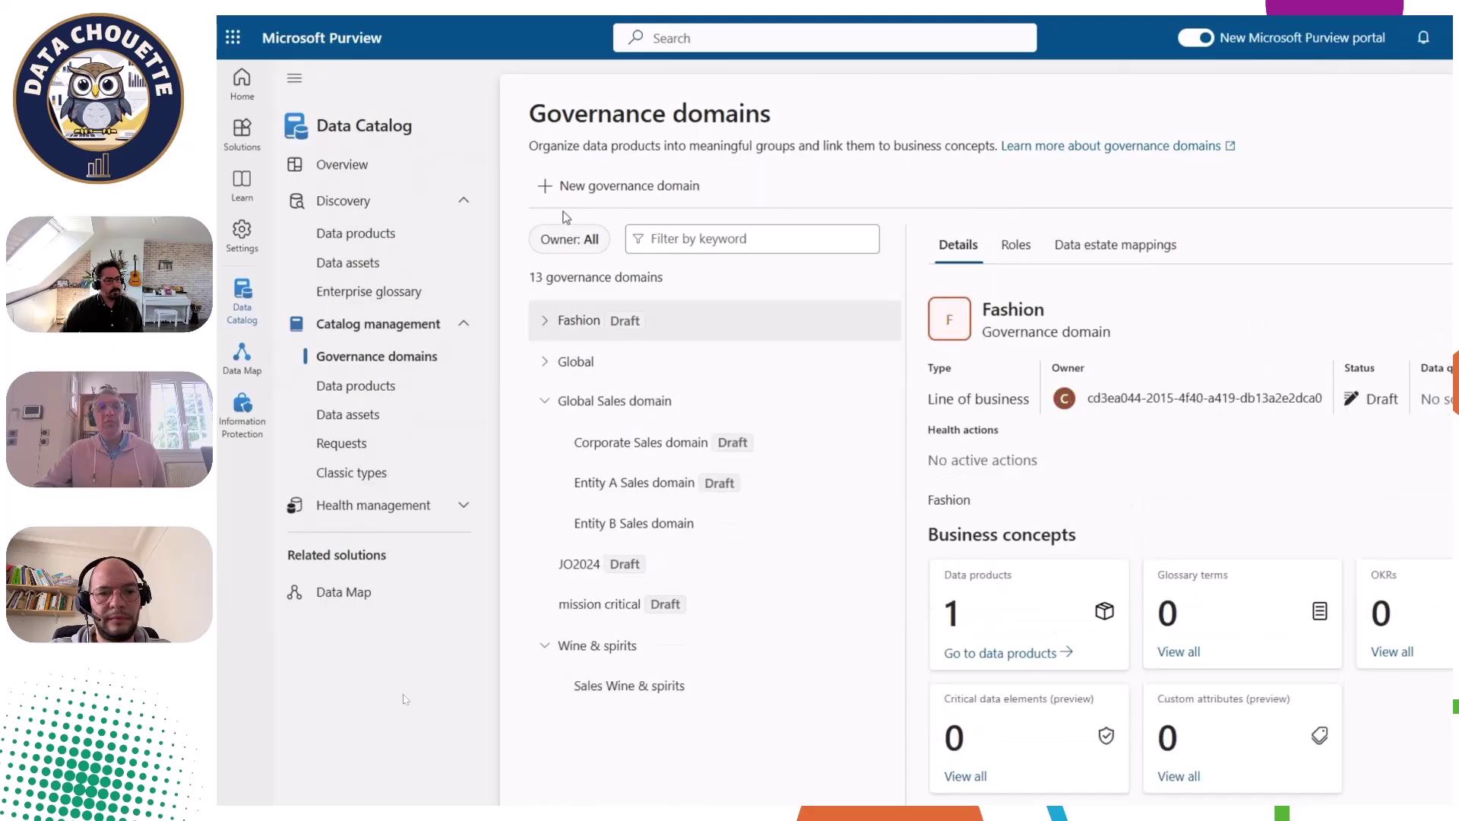
# Start a new governance domain and enter "Marketing" as both its name and its description.
pyautogui.click(566, 187)
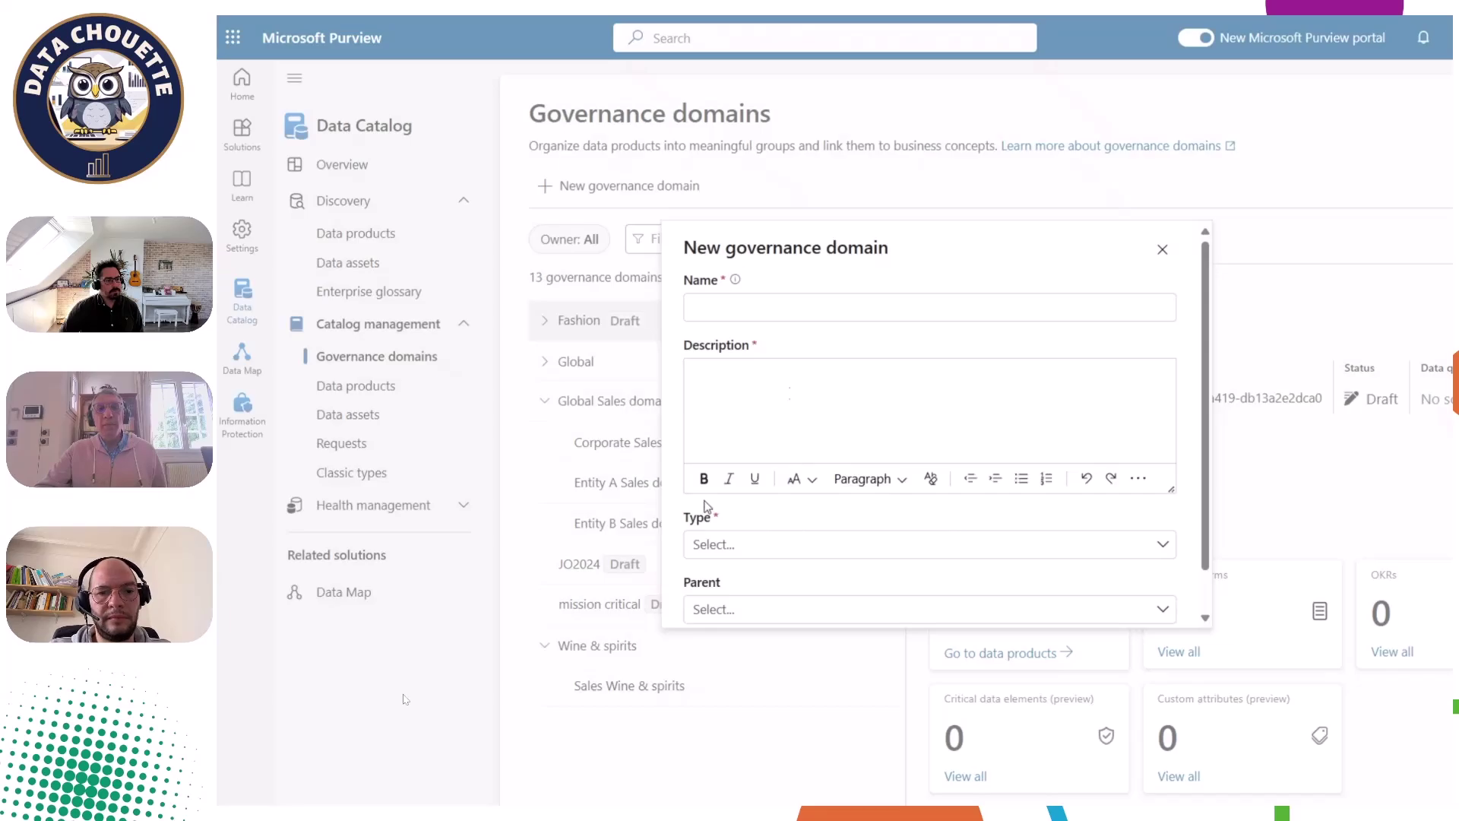
pyautogui.click(800, 307)
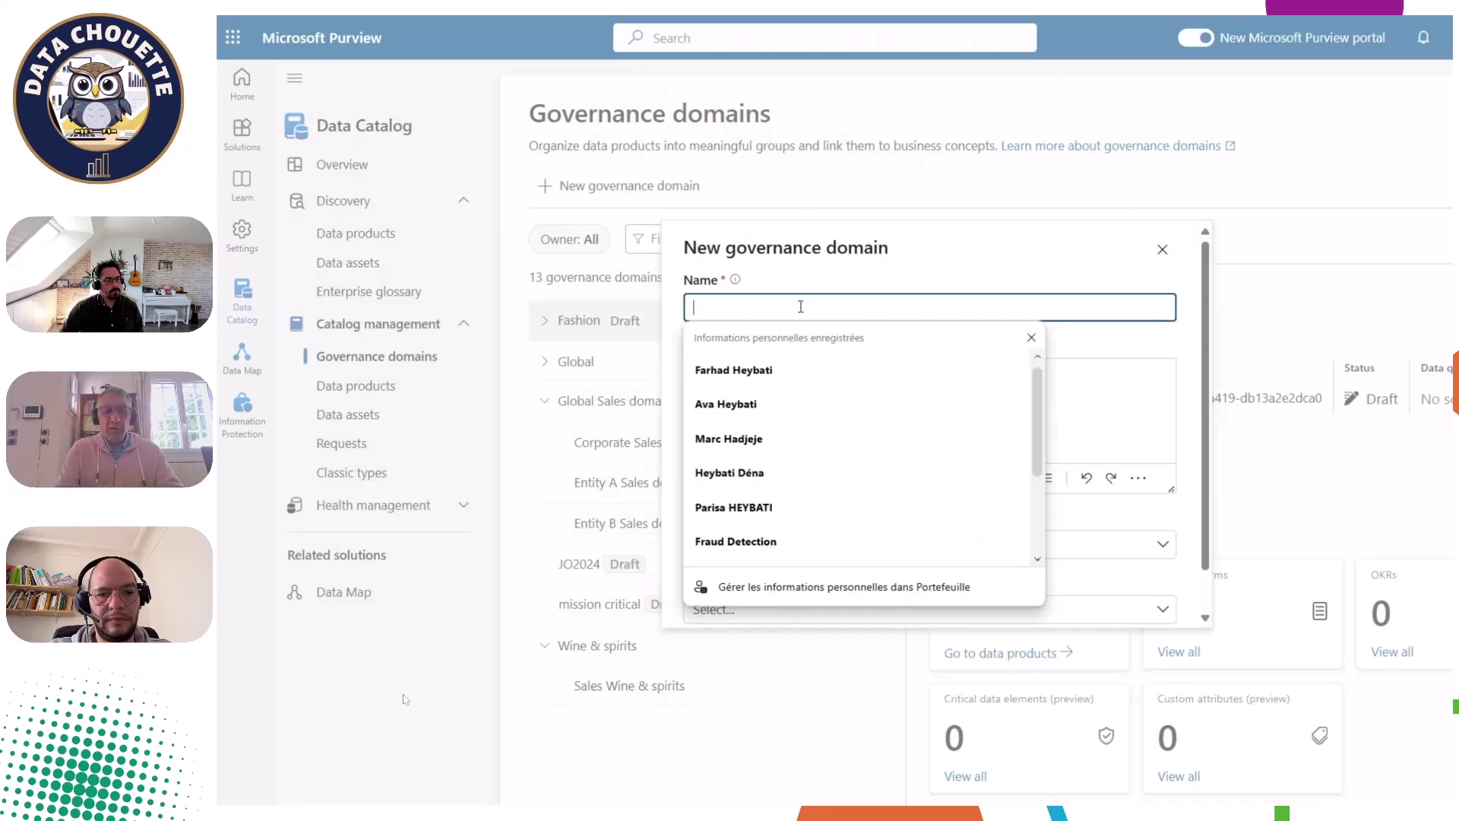
pyautogui.write('Dat')
pyautogui.press('BackSpace')
pyautogui.press('BackSpace')
pyautogui.press('BackSpace')
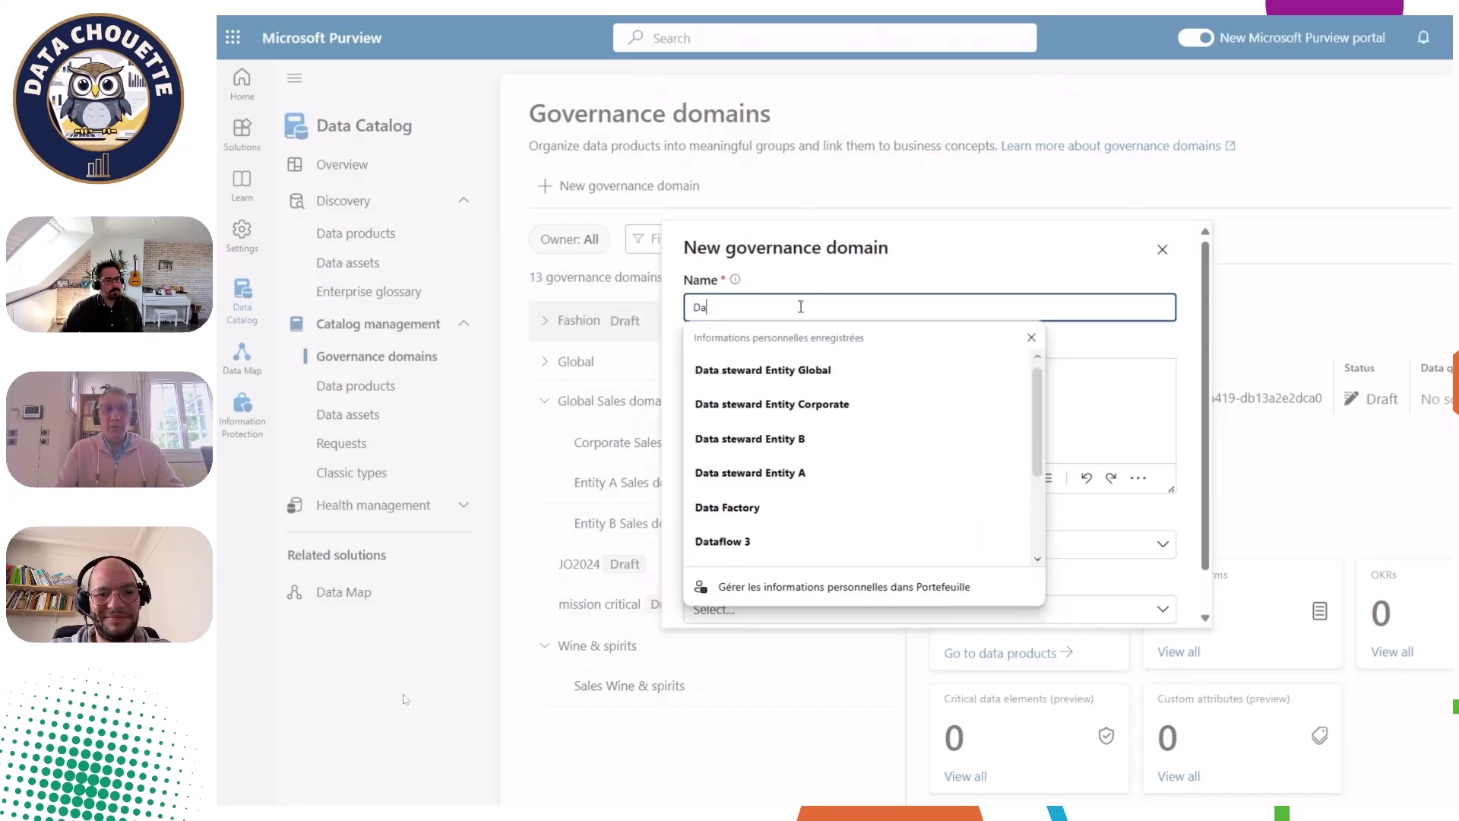
pyautogui.write('Mark')
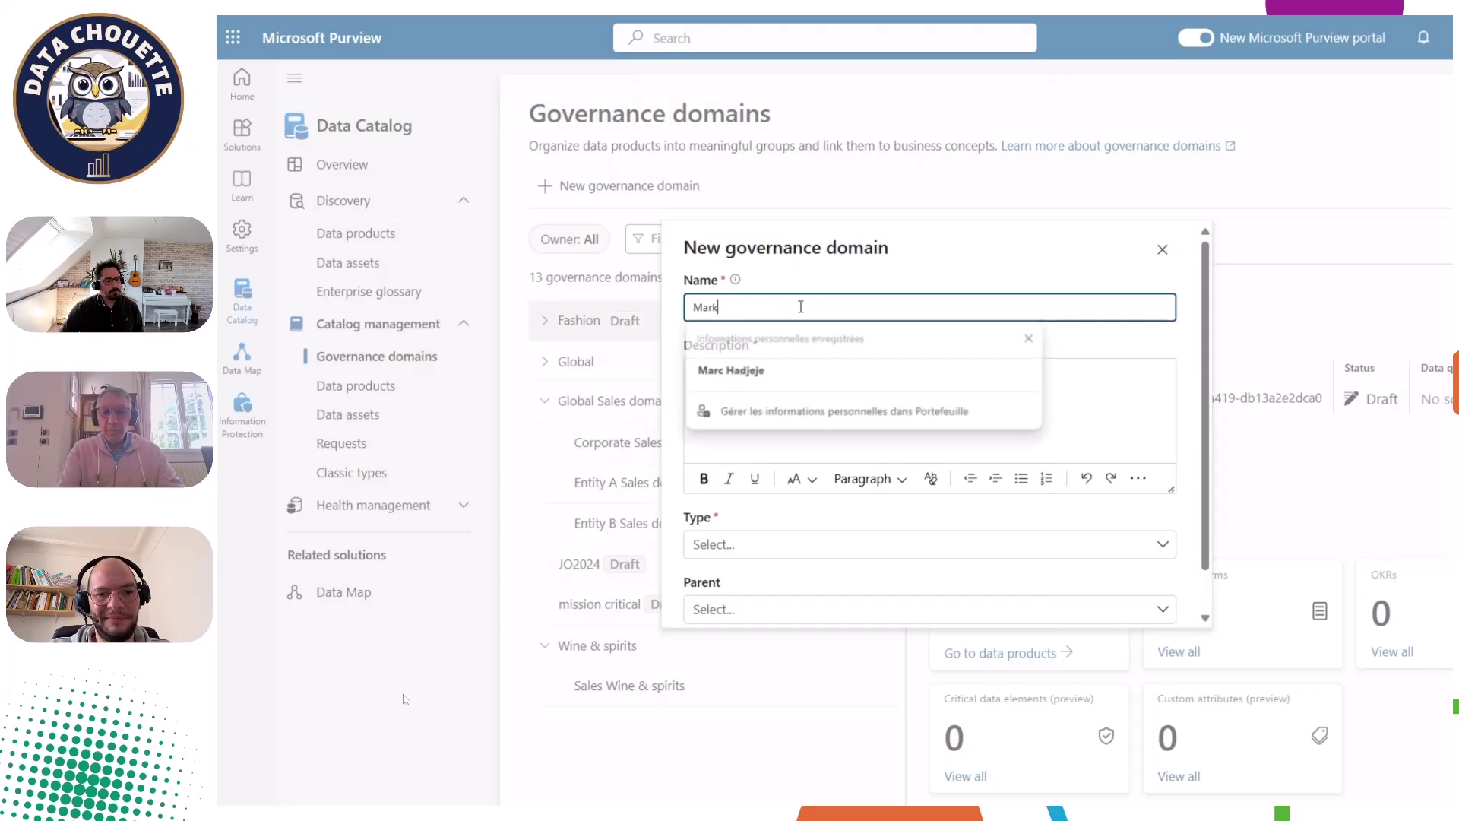
pyautogui.write('eting')
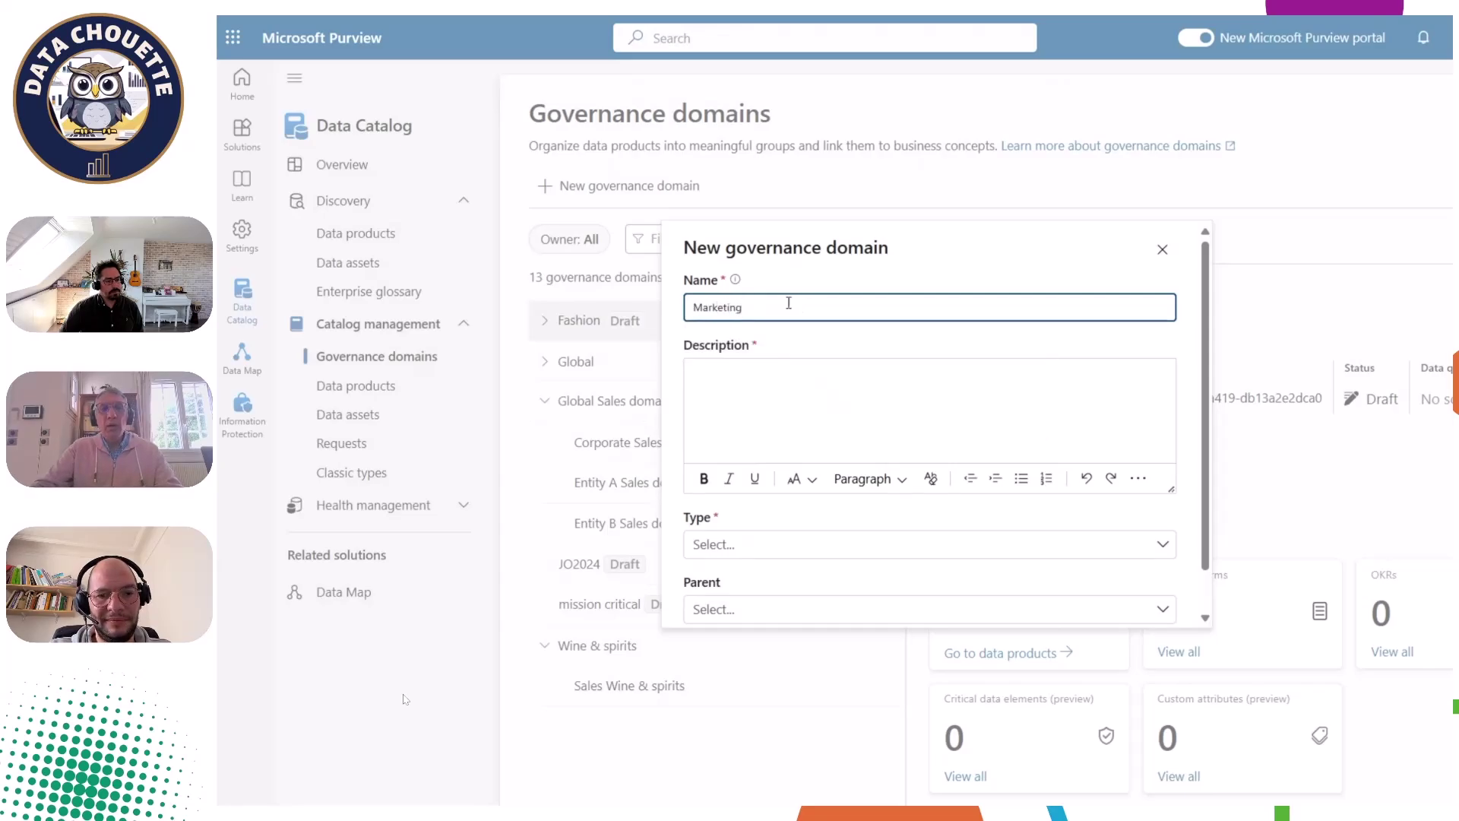
pyautogui.moveTo(743, 307); pyautogui.dragTo(675, 315)
pyautogui.hotkey('ctrl', 'c')
pyautogui.click(793, 394)
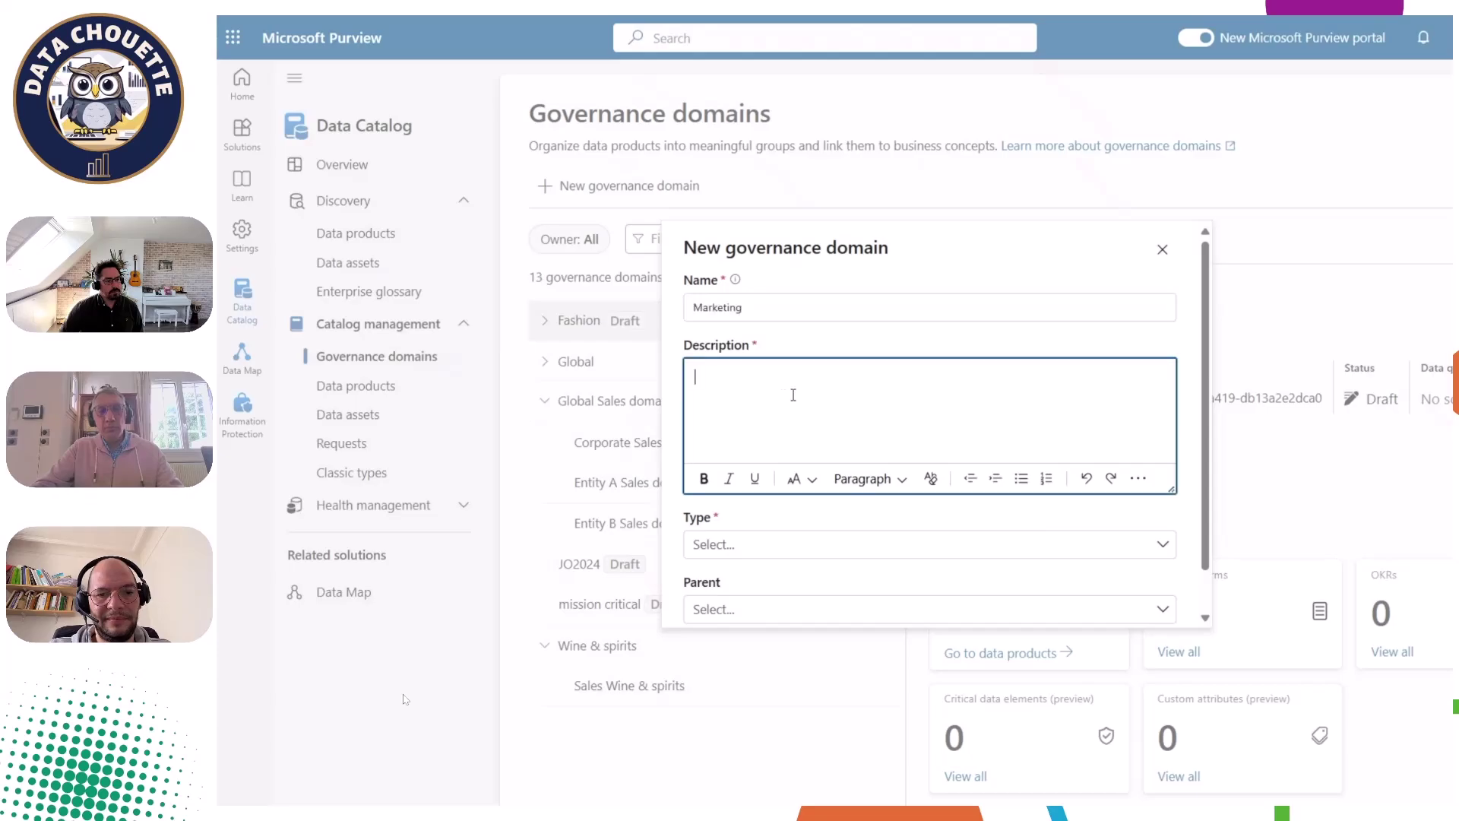
pyautogui.hotkey('ctrl', 'v')
# Set the domain's type to Data domain and its parent to Global, and try to create it.
pyautogui.scroll(-1, 983, 471)
pyautogui.click(927, 499)
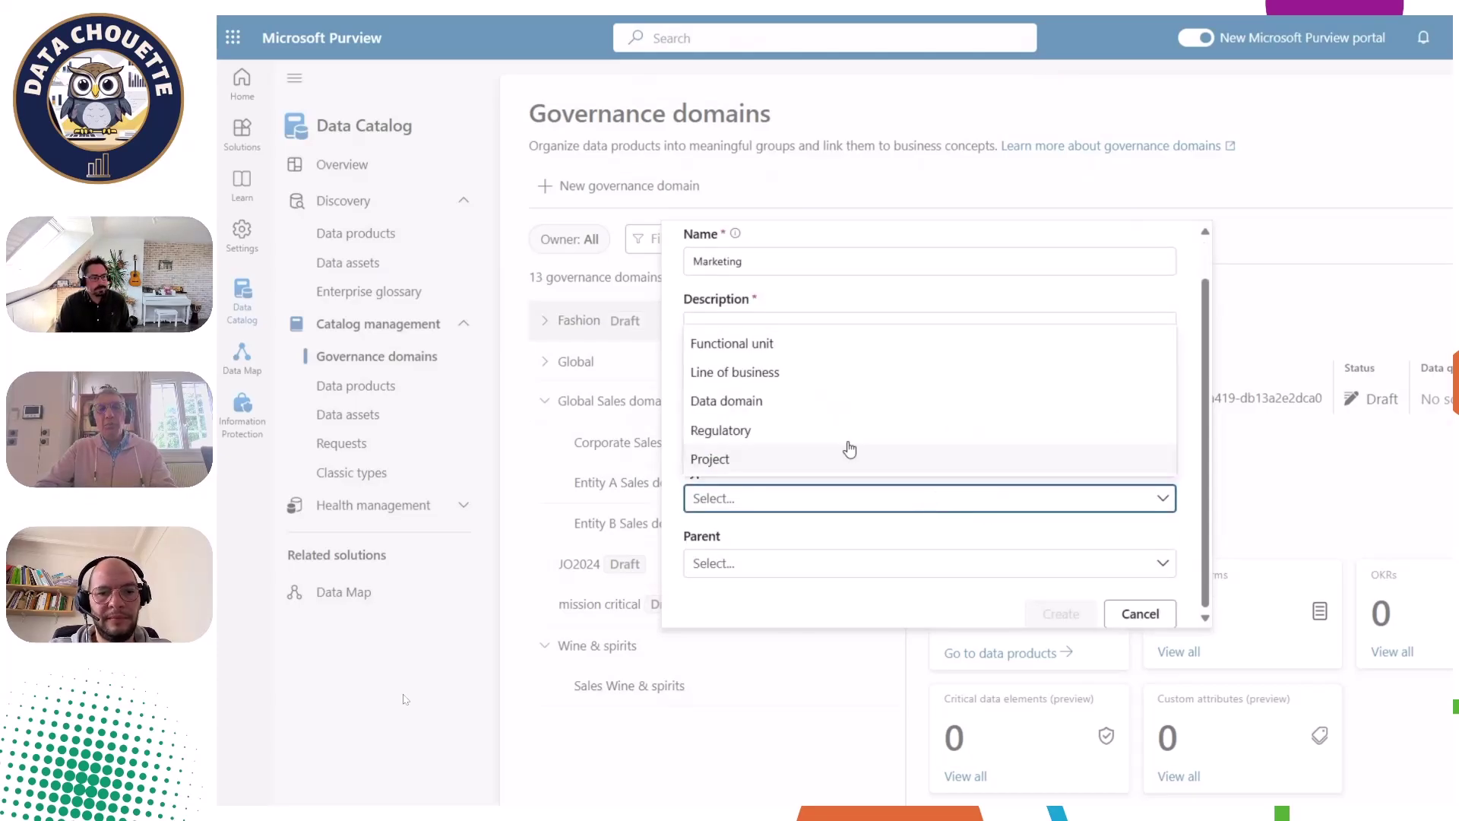
pyautogui.click(760, 398)
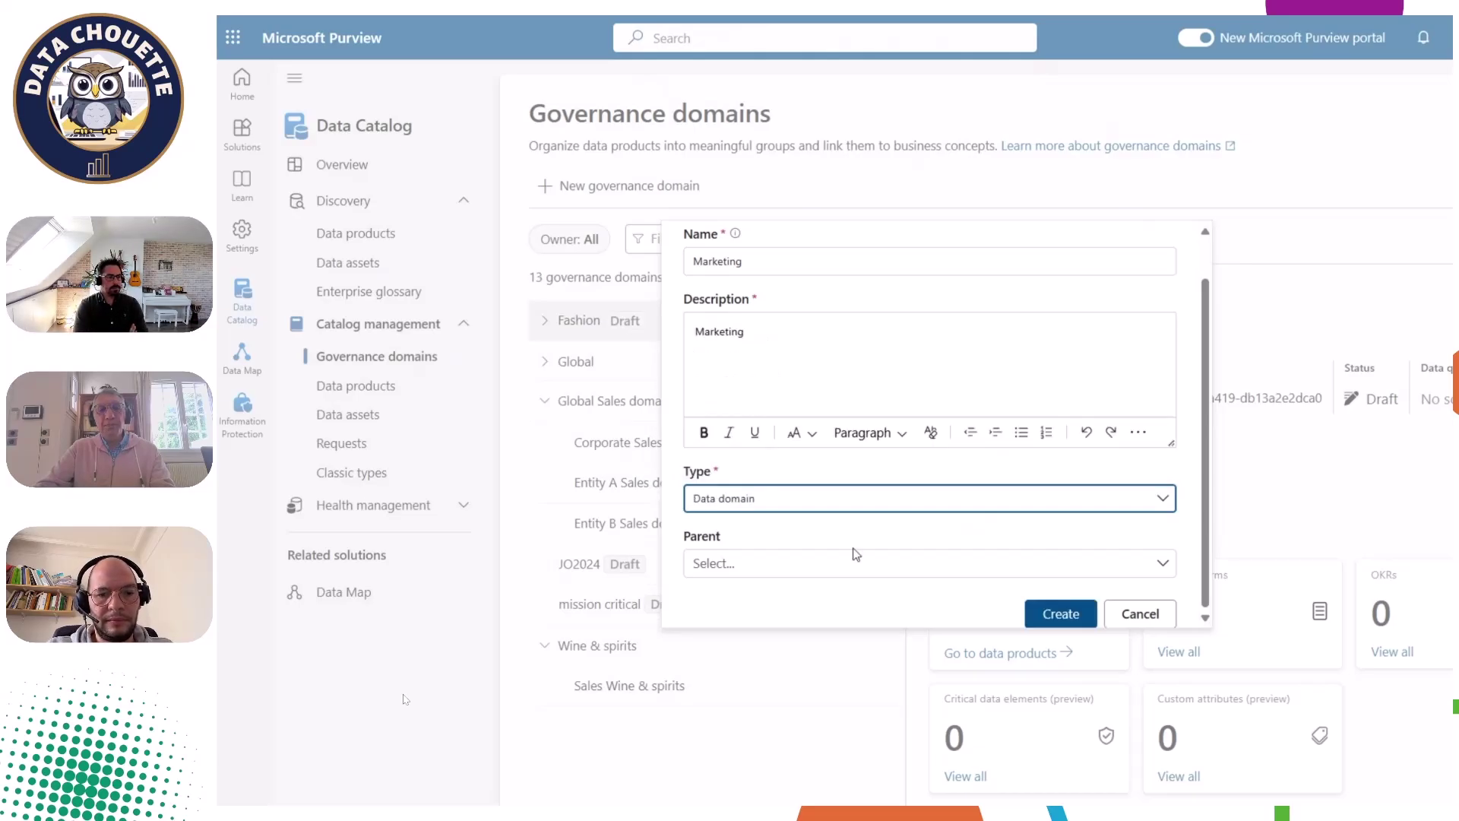
pyautogui.click(851, 562)
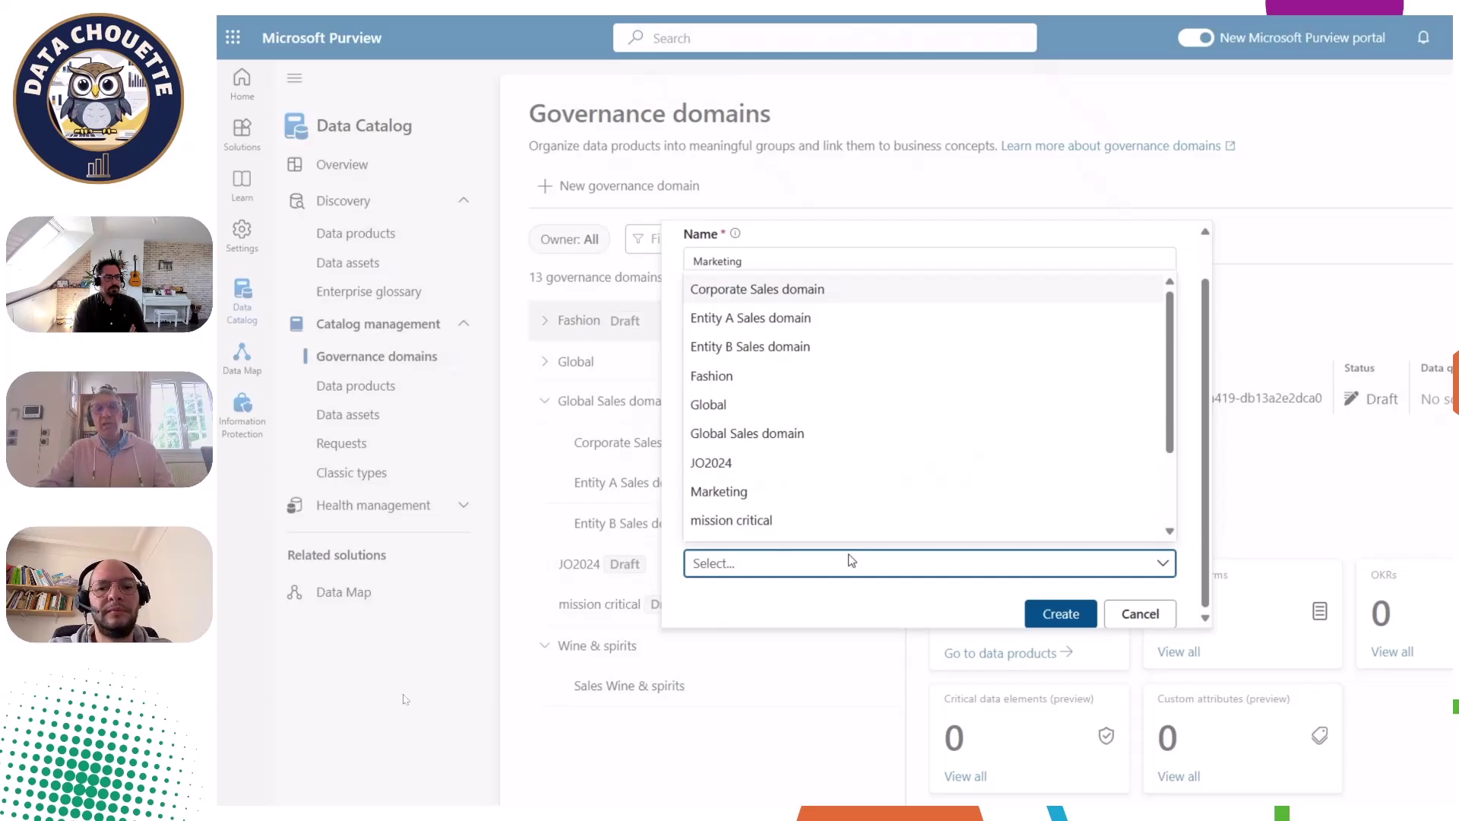
pyautogui.click(727, 405)
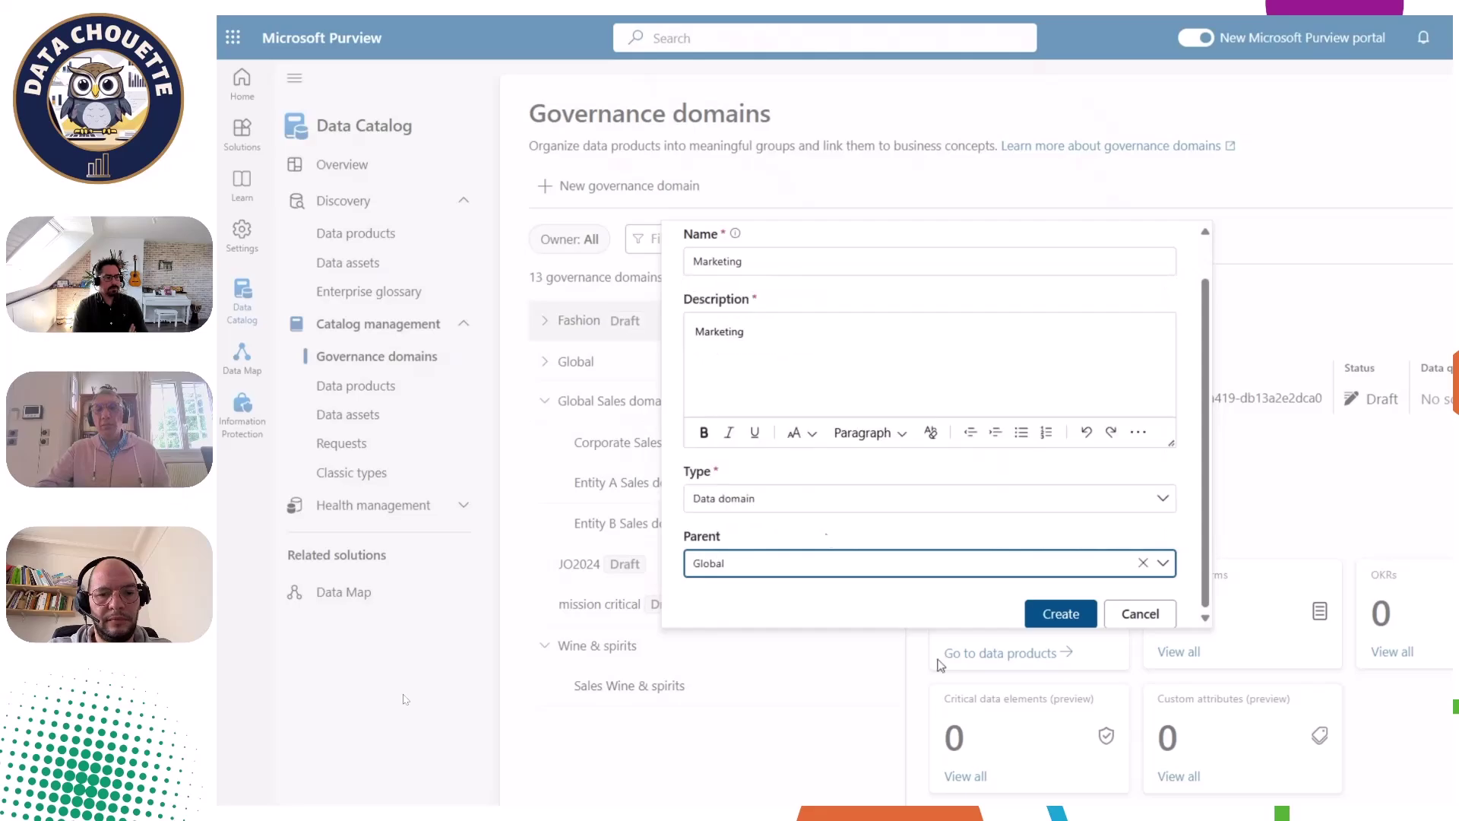
pyautogui.click(1047, 614)
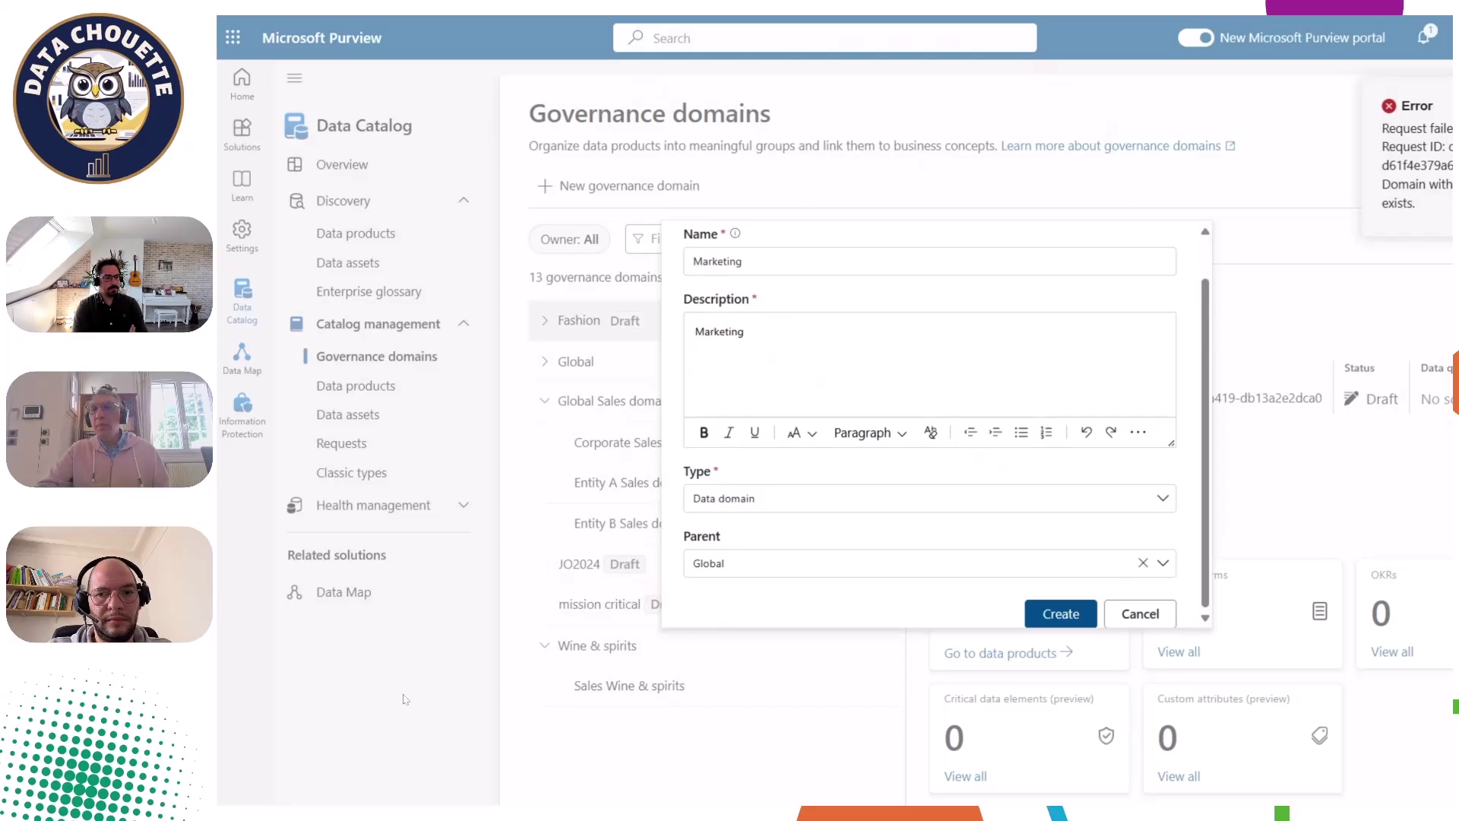
# Change the new domain's name to "Marketing-Data Chouette" and create it.
pyautogui.click(903, 261)
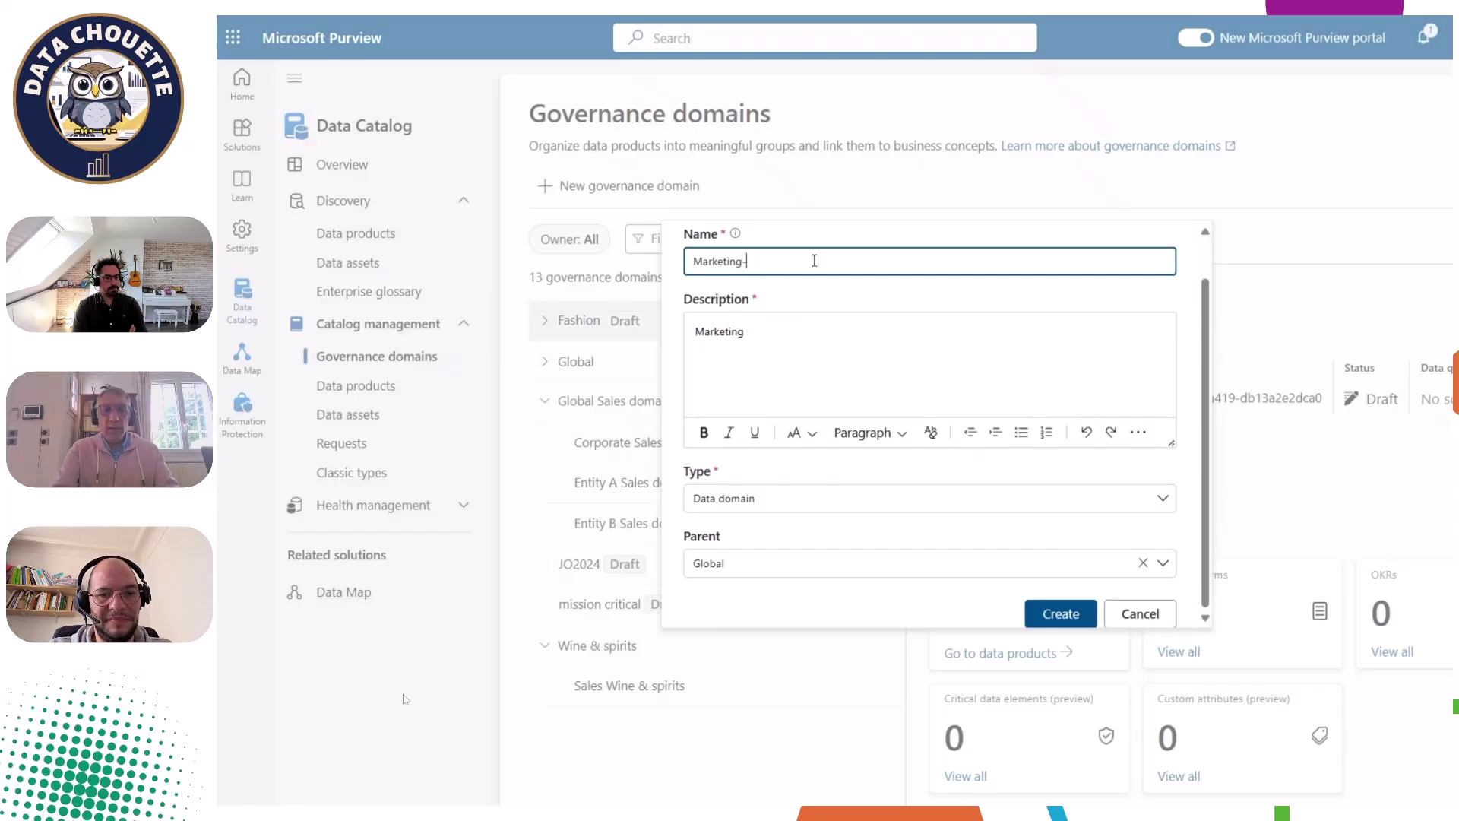
pyautogui.write('-en')
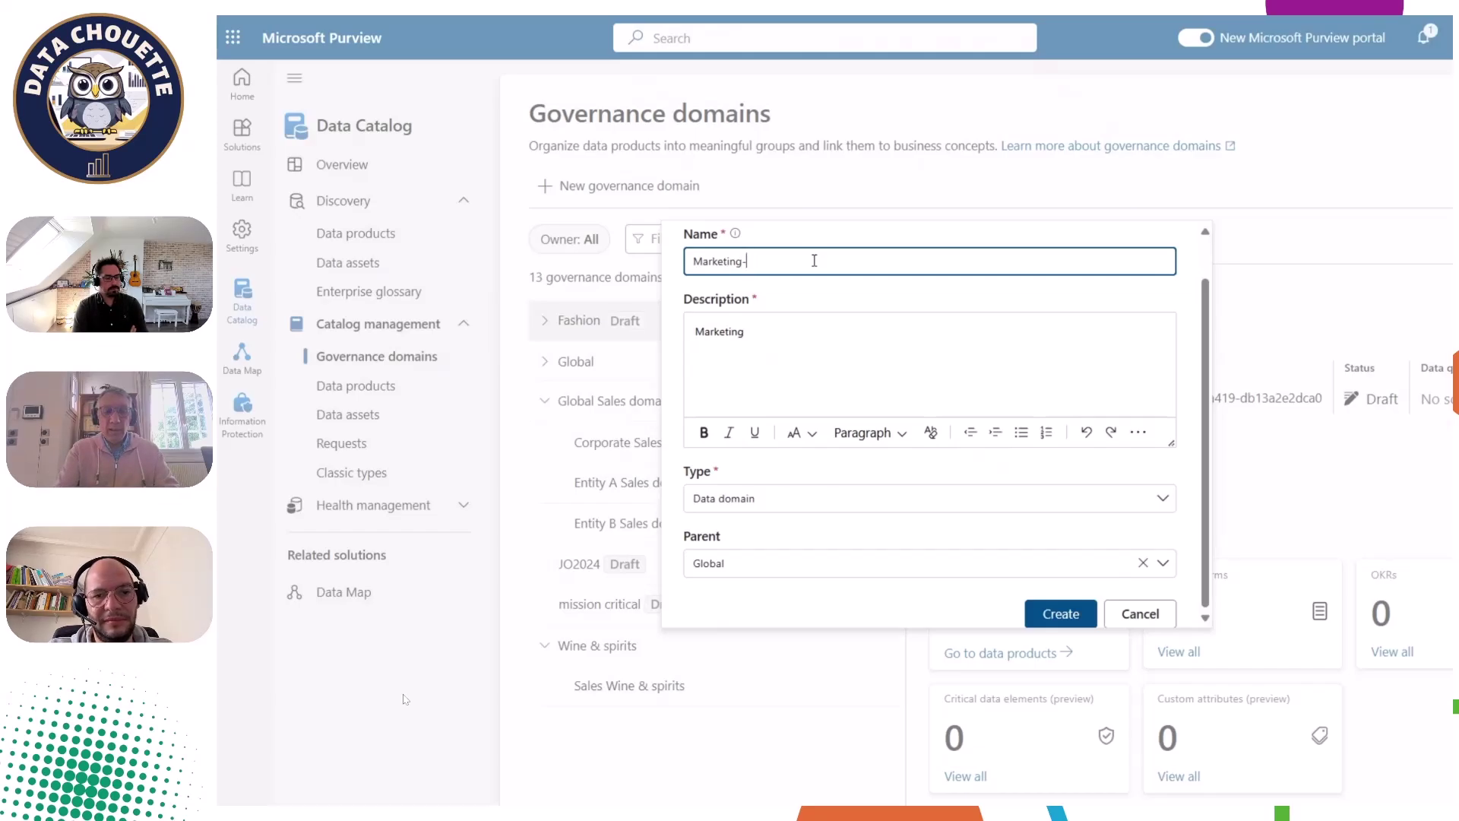
pyautogui.press('BackSpace')
pyautogui.press('BackSpace')
pyautogui.write('Da')
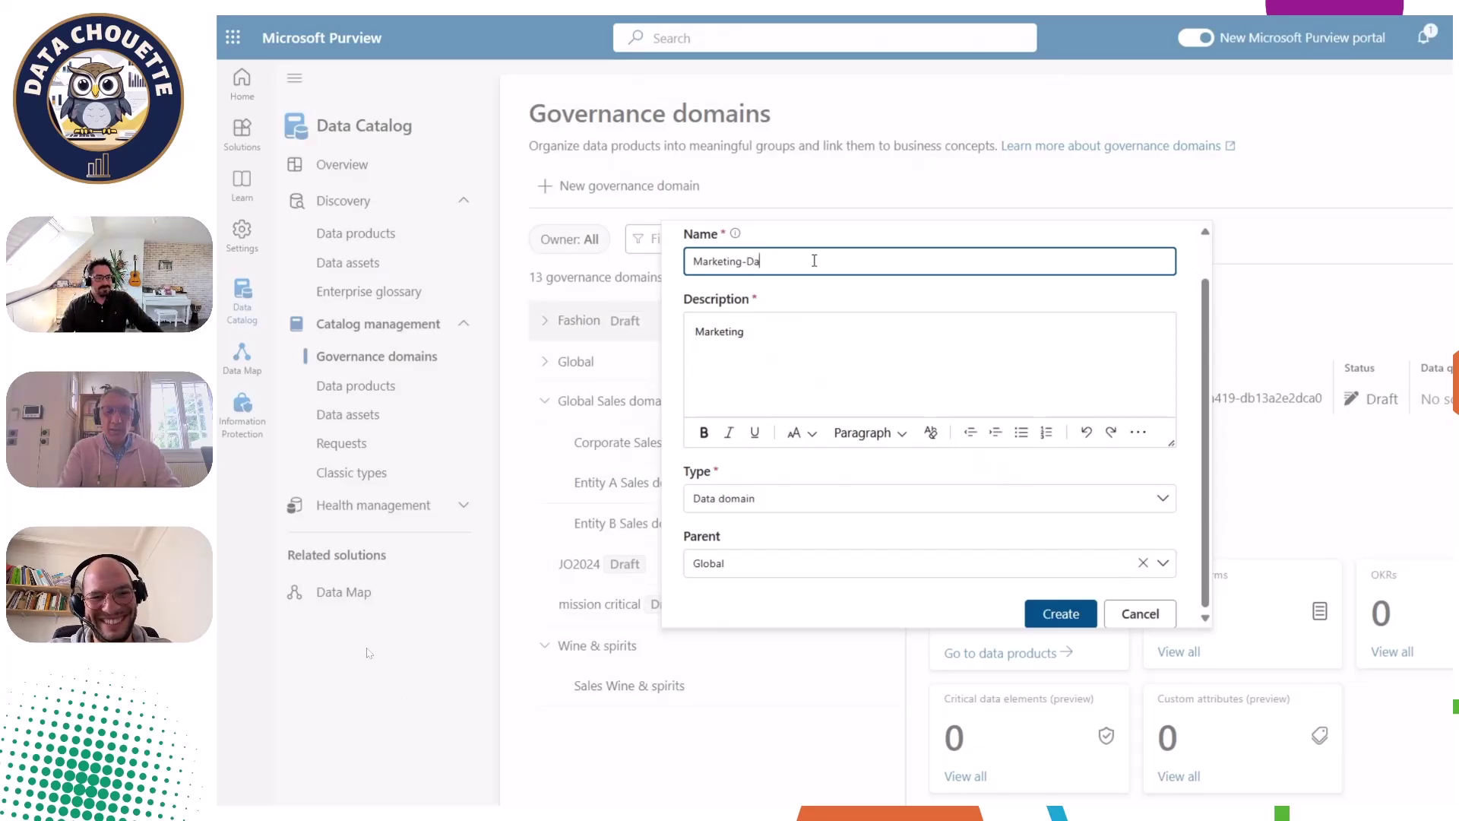
pyautogui.write('ta Chouette')
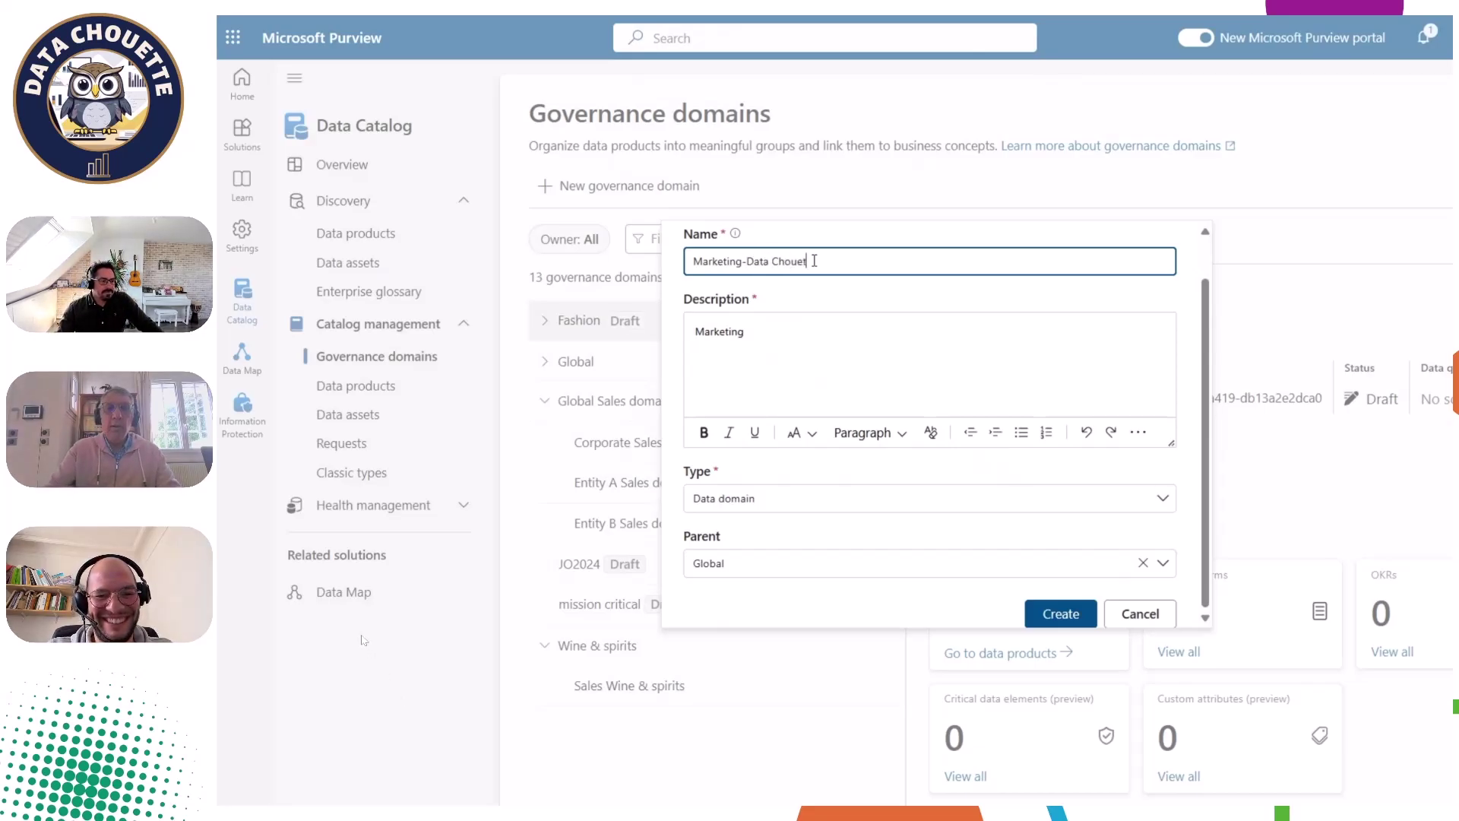
pyautogui.click(816, 341)
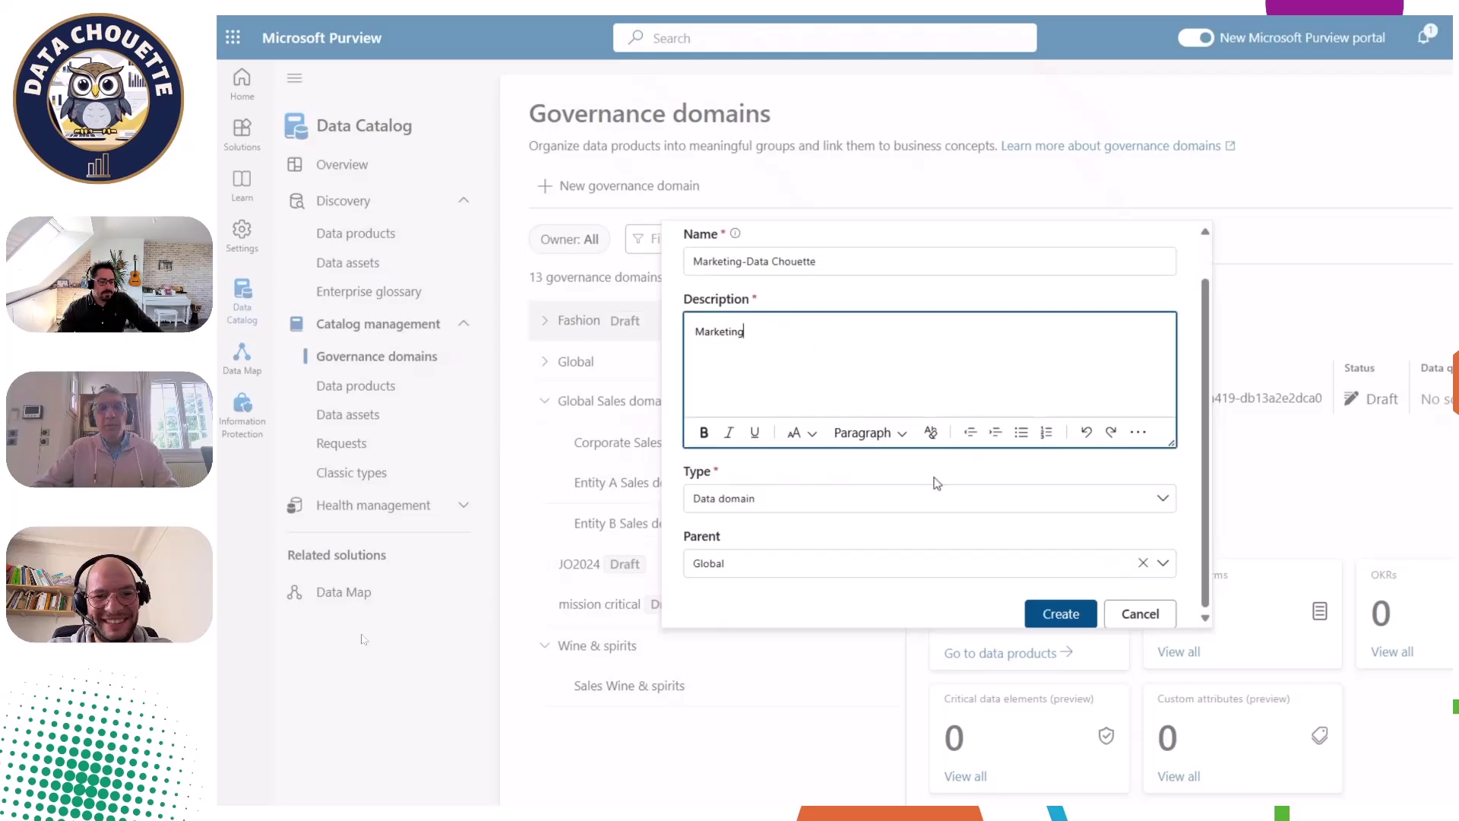
pyautogui.click(1053, 613)
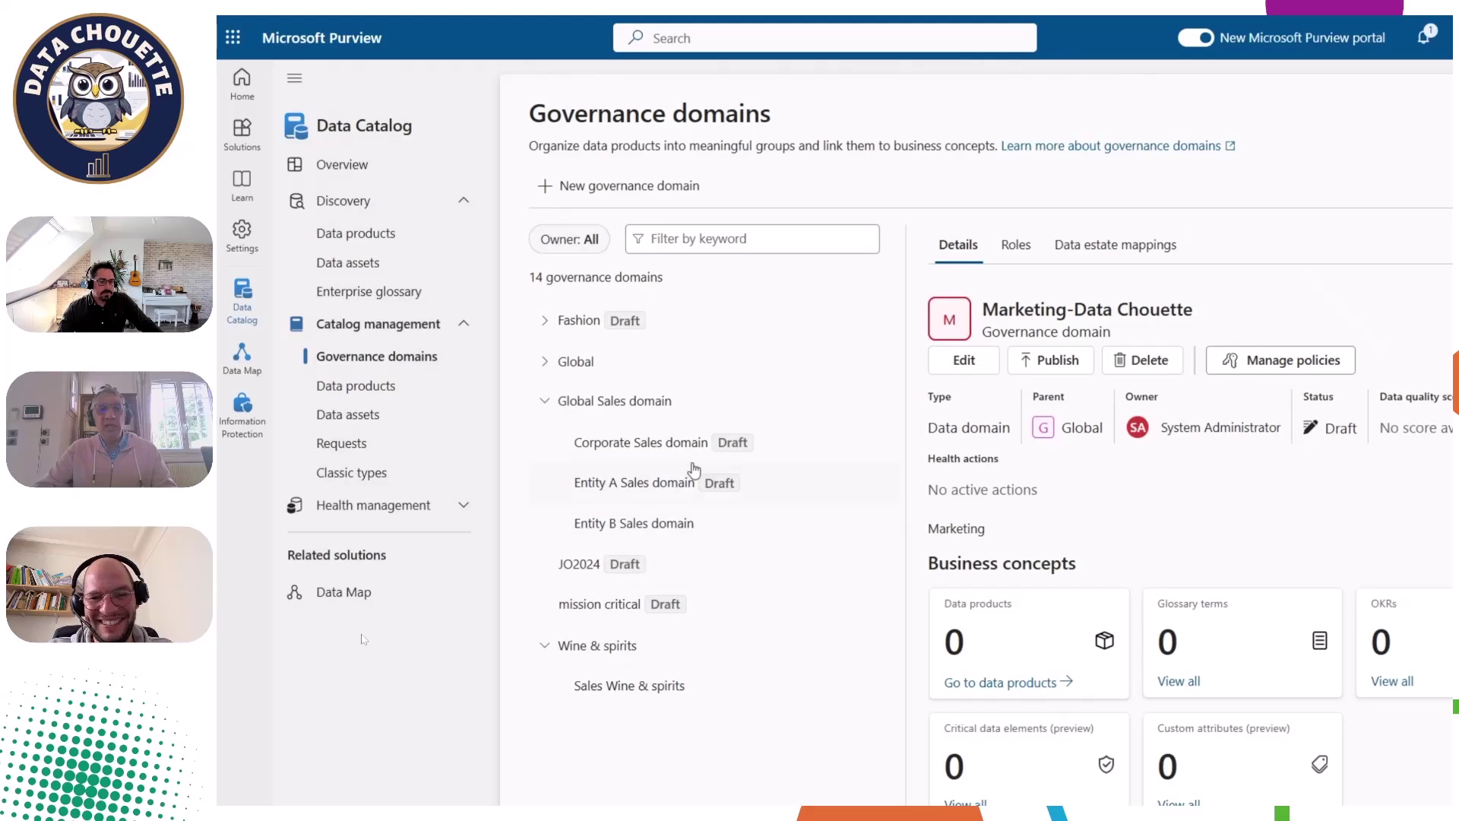
# Open the Marketing-Data Chouette domain under Global and review its roles, from domain owners to data quality and data profile roles.
pyautogui.click(559, 366)
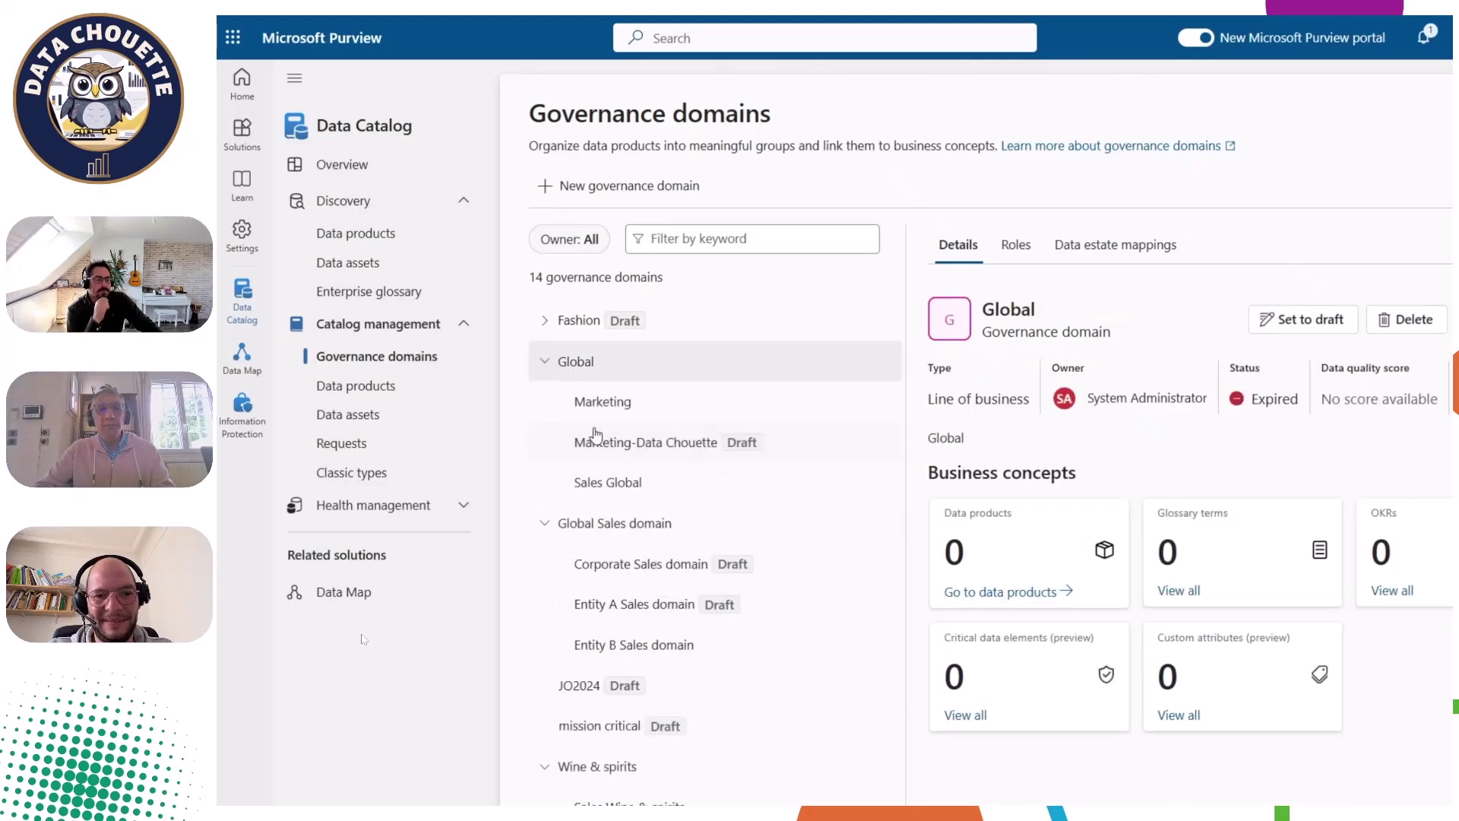
pyautogui.click(686, 450)
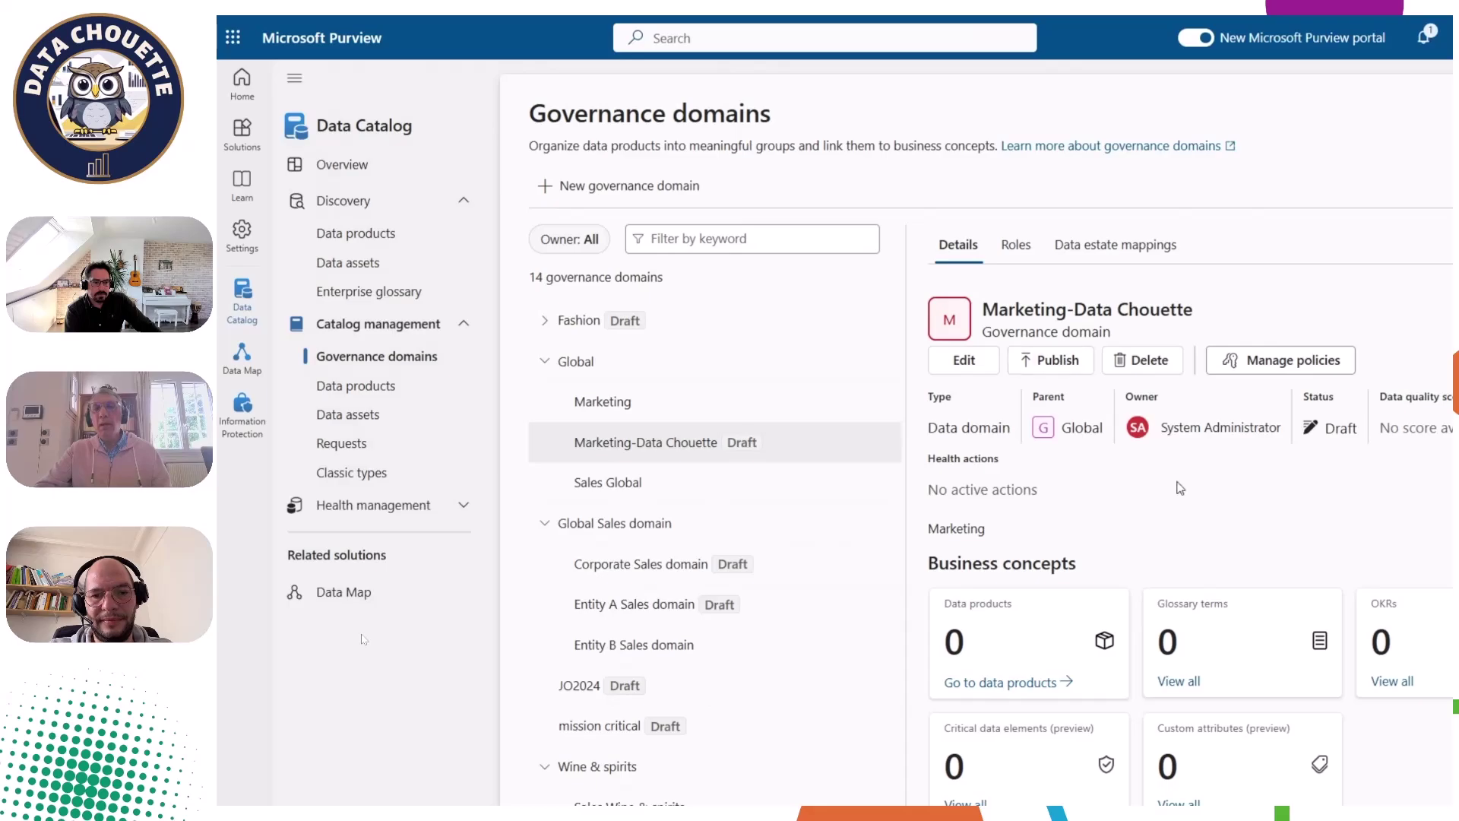
pyautogui.click(1016, 245)
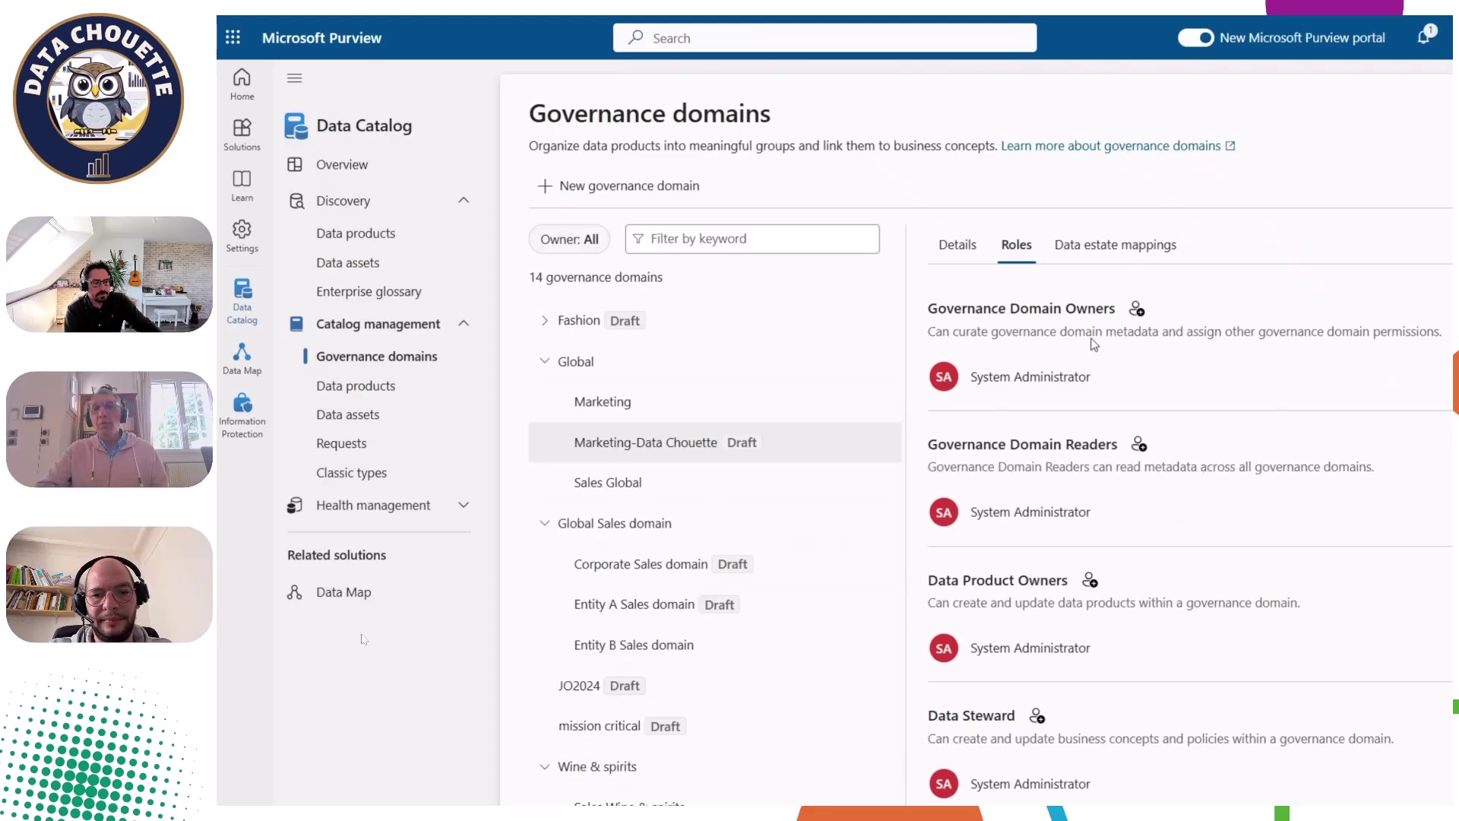
pyautogui.scroll(-5, 1095, 456)
pyautogui.scroll(5, 1094, 577)
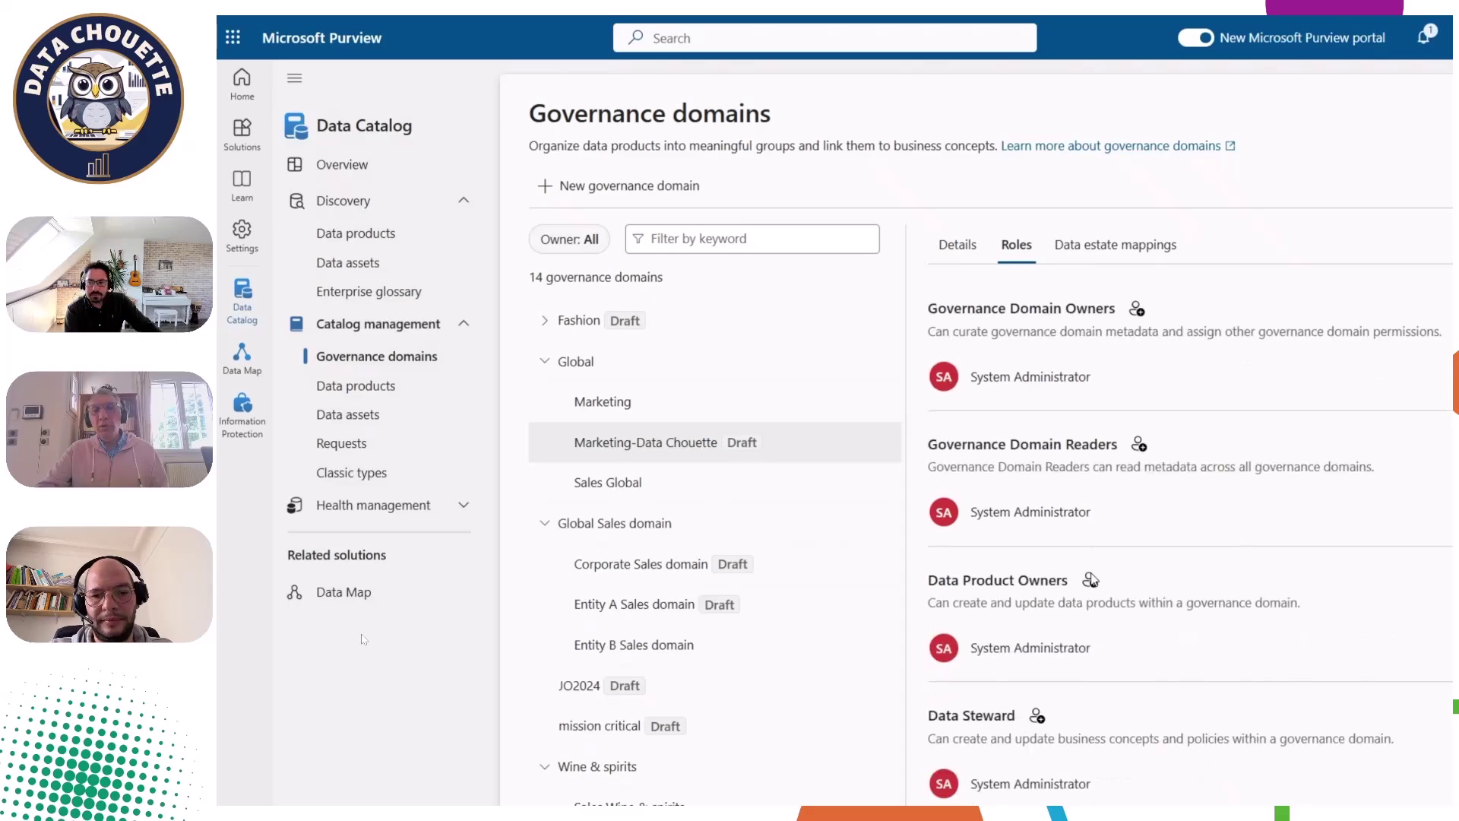
pyautogui.scroll(-4, 1127, 606)
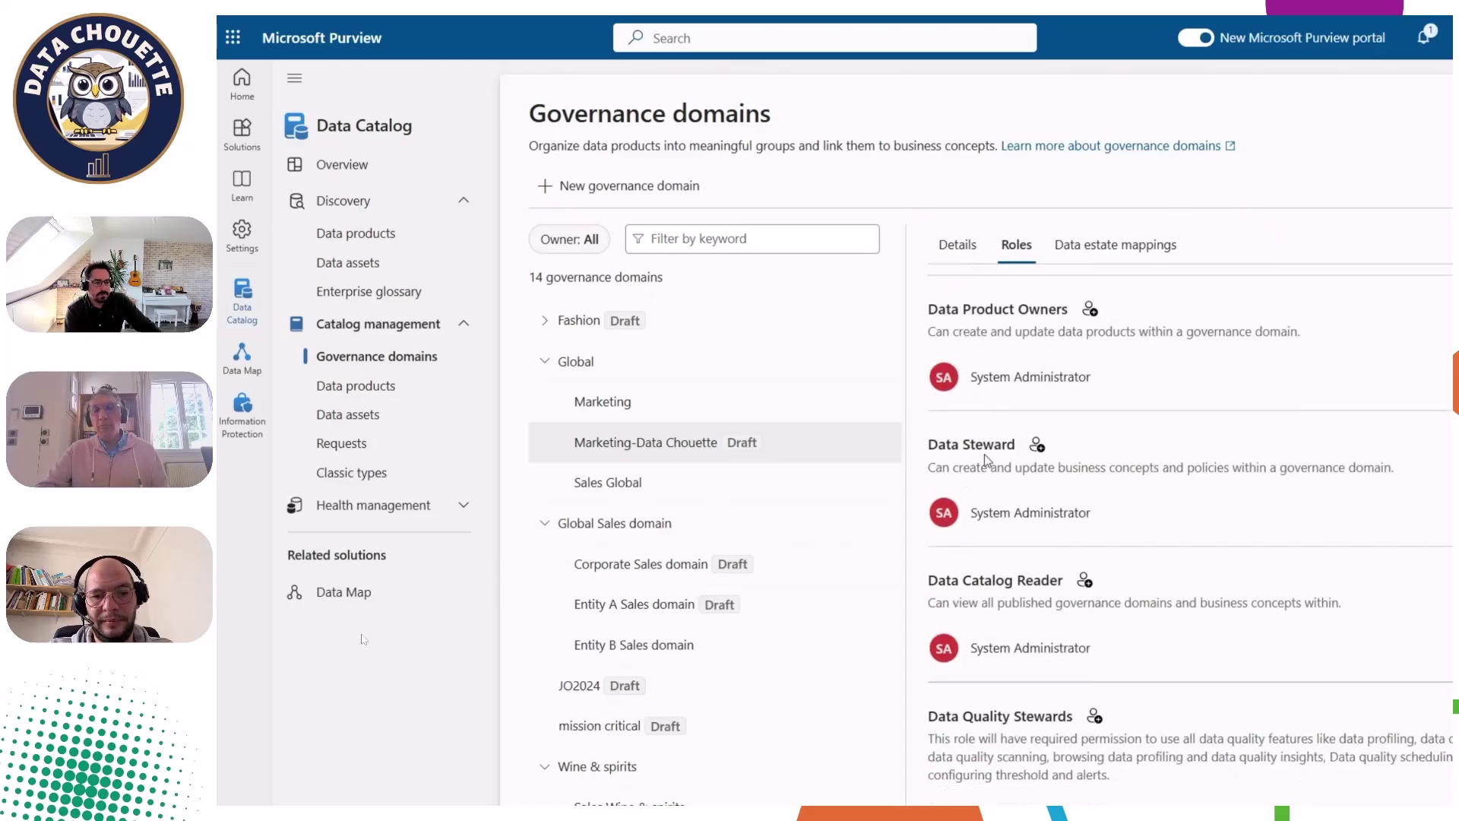
pyautogui.scroll(-4, 996, 482)
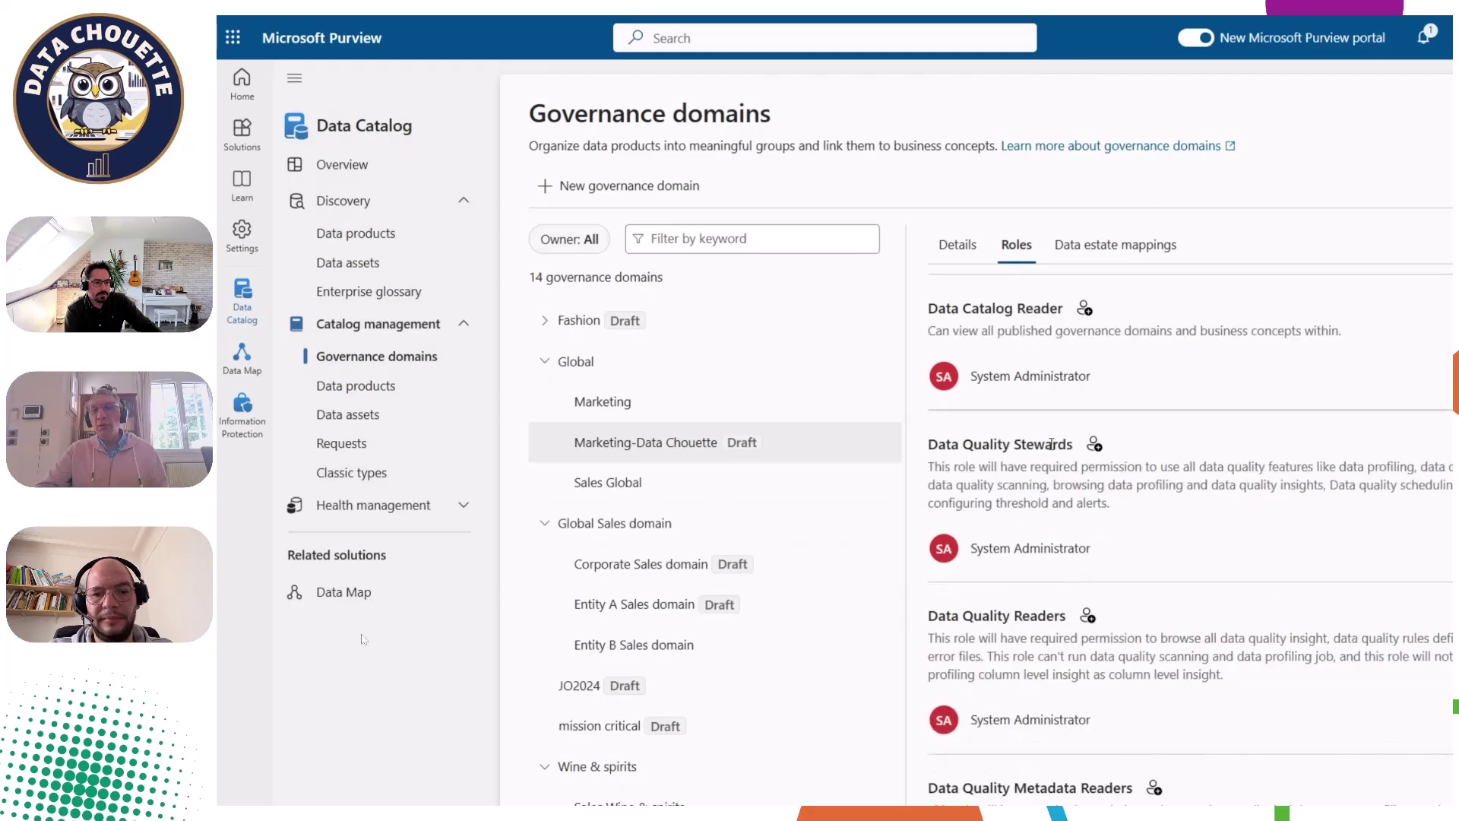
pyautogui.scroll(-5, 1052, 444)
pyautogui.scroll(5, 1053, 720)
pyautogui.scroll(6, 1052, 720)
pyautogui.scroll(-3, 988, 509)
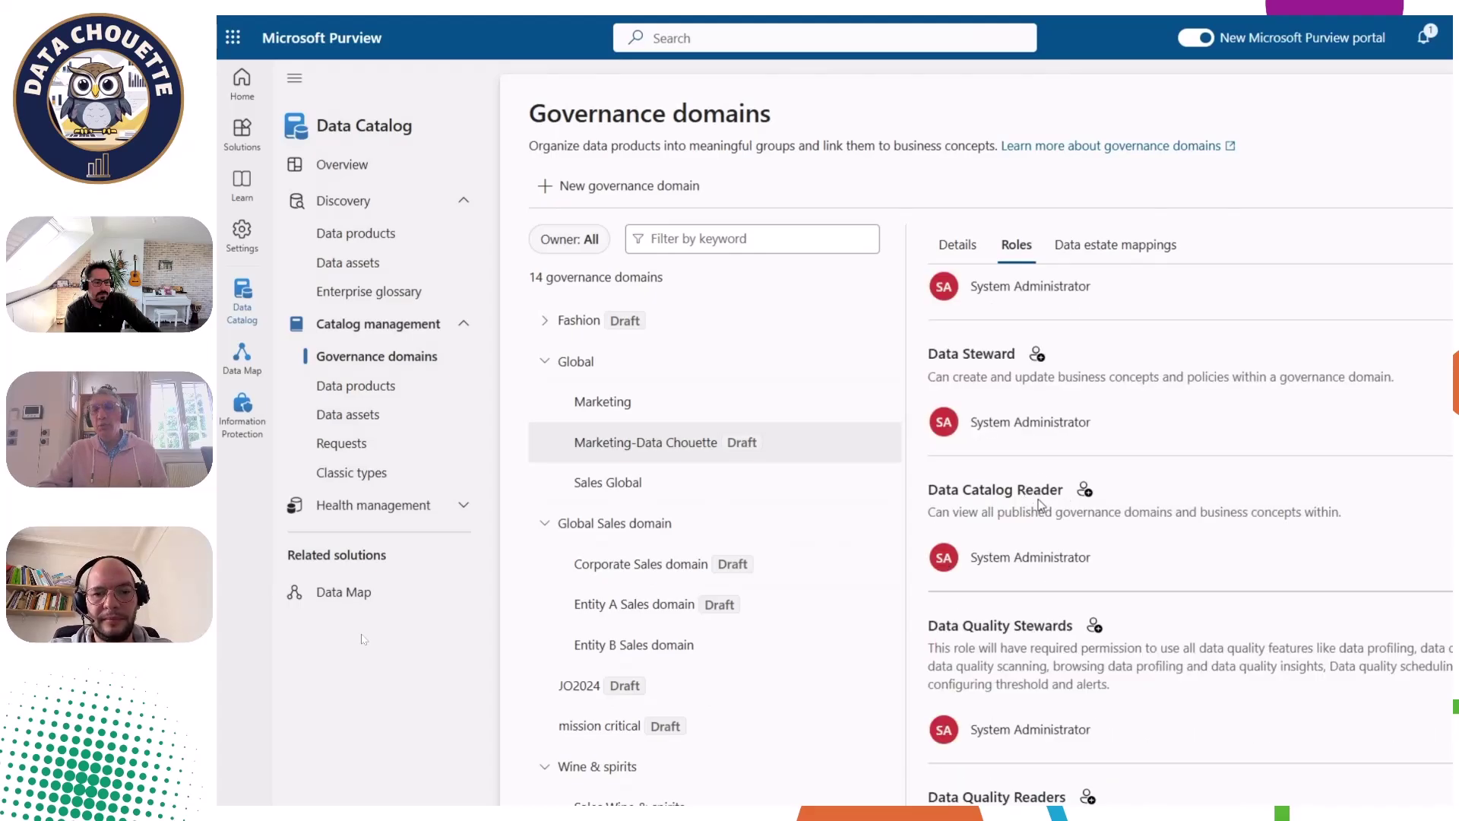
pyautogui.scroll(5, 1041, 505)
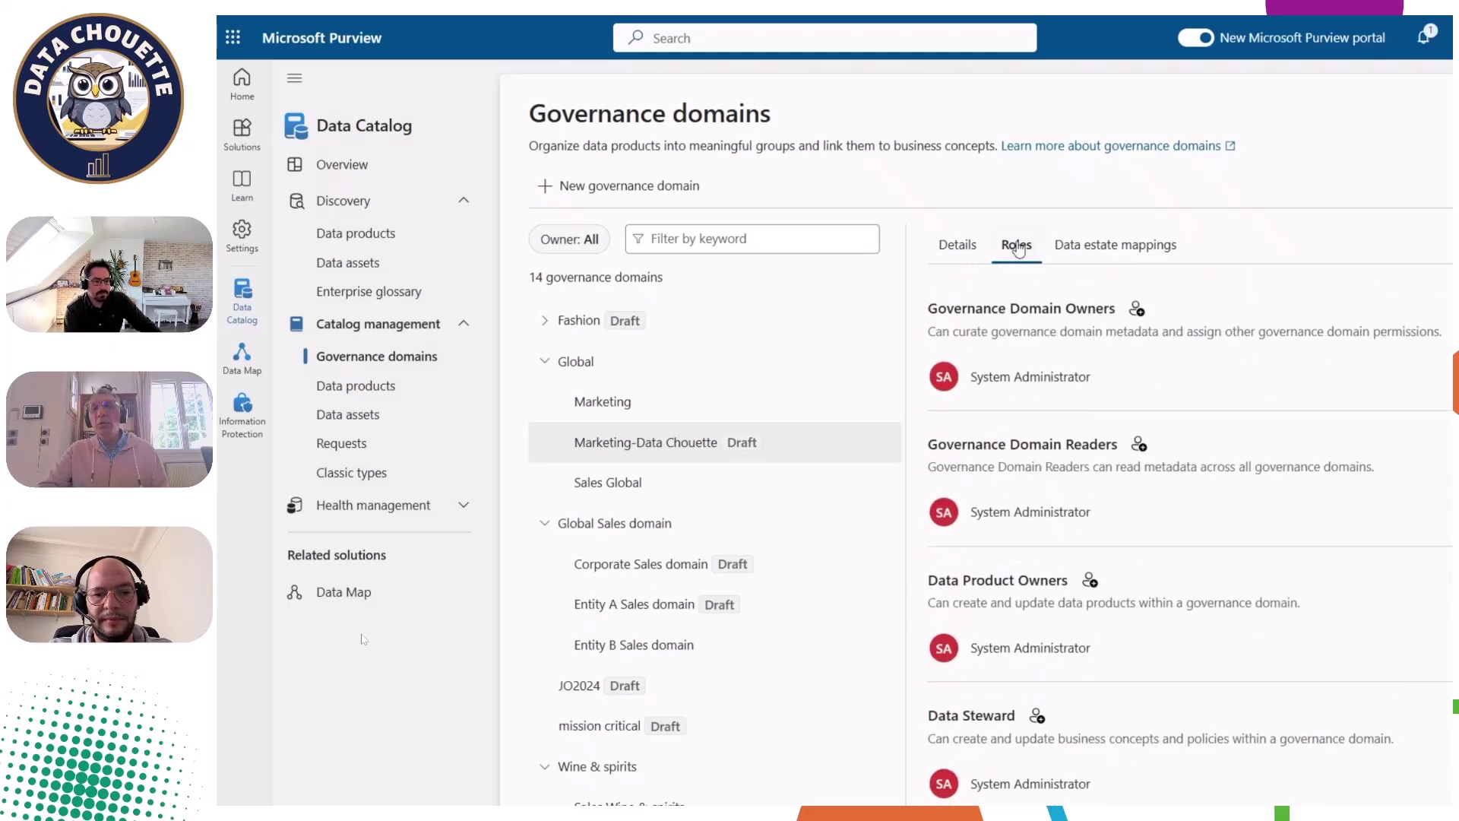
pyautogui.scroll(-9, 1116, 450)
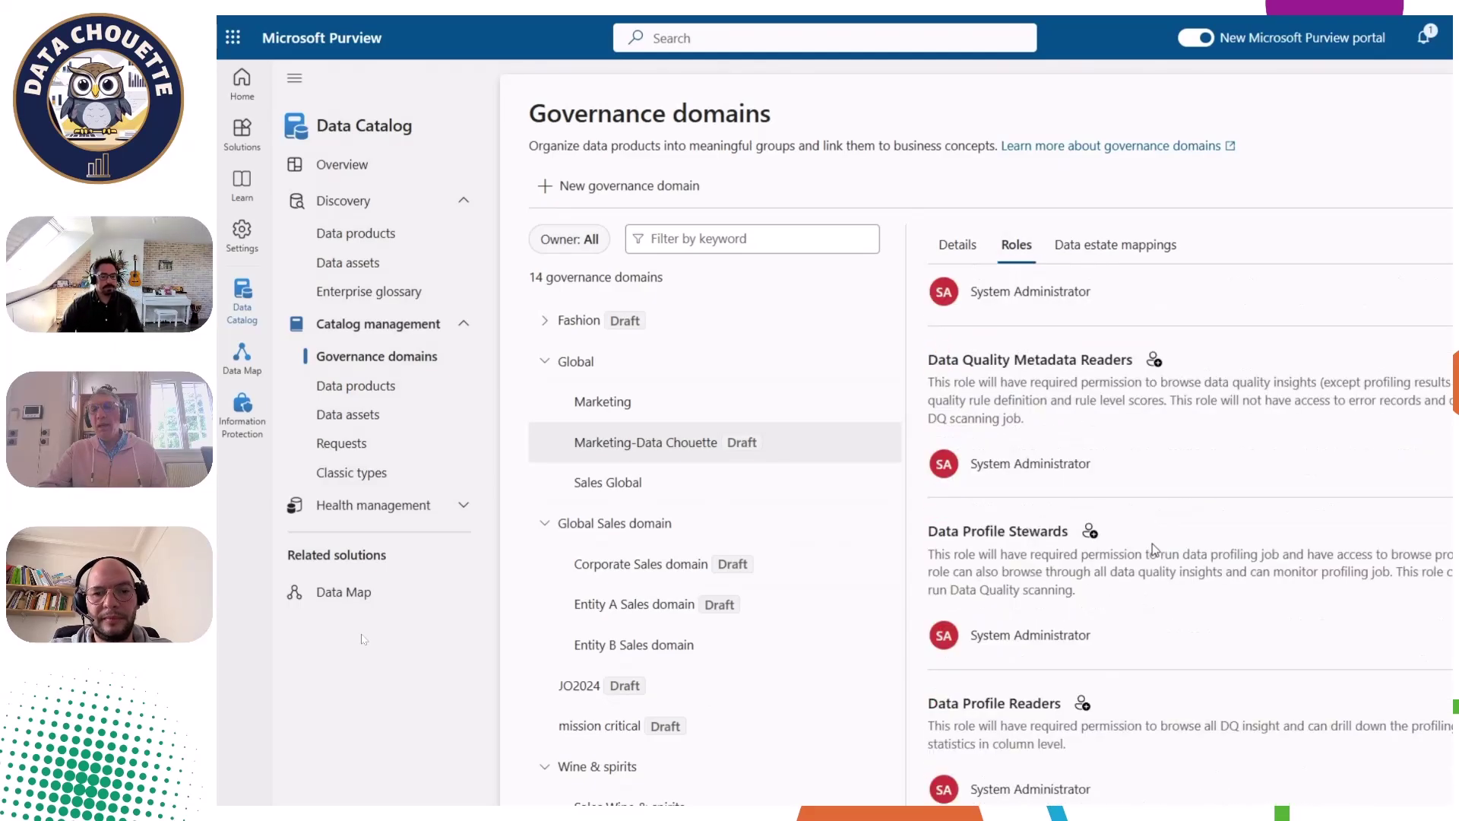
pyautogui.scroll(1, 1158, 558)
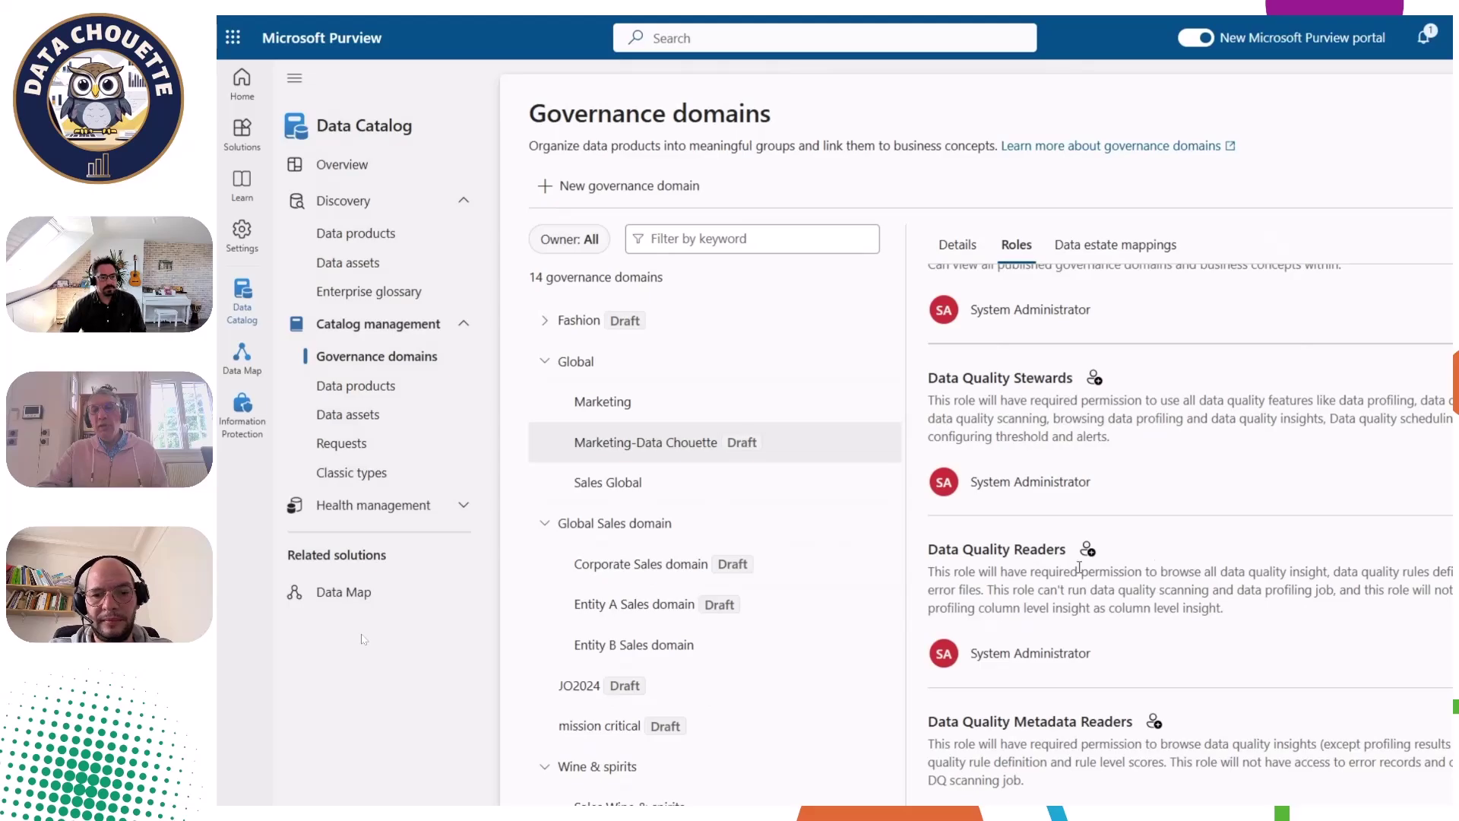
pyautogui.scroll(-2, 1102, 586)
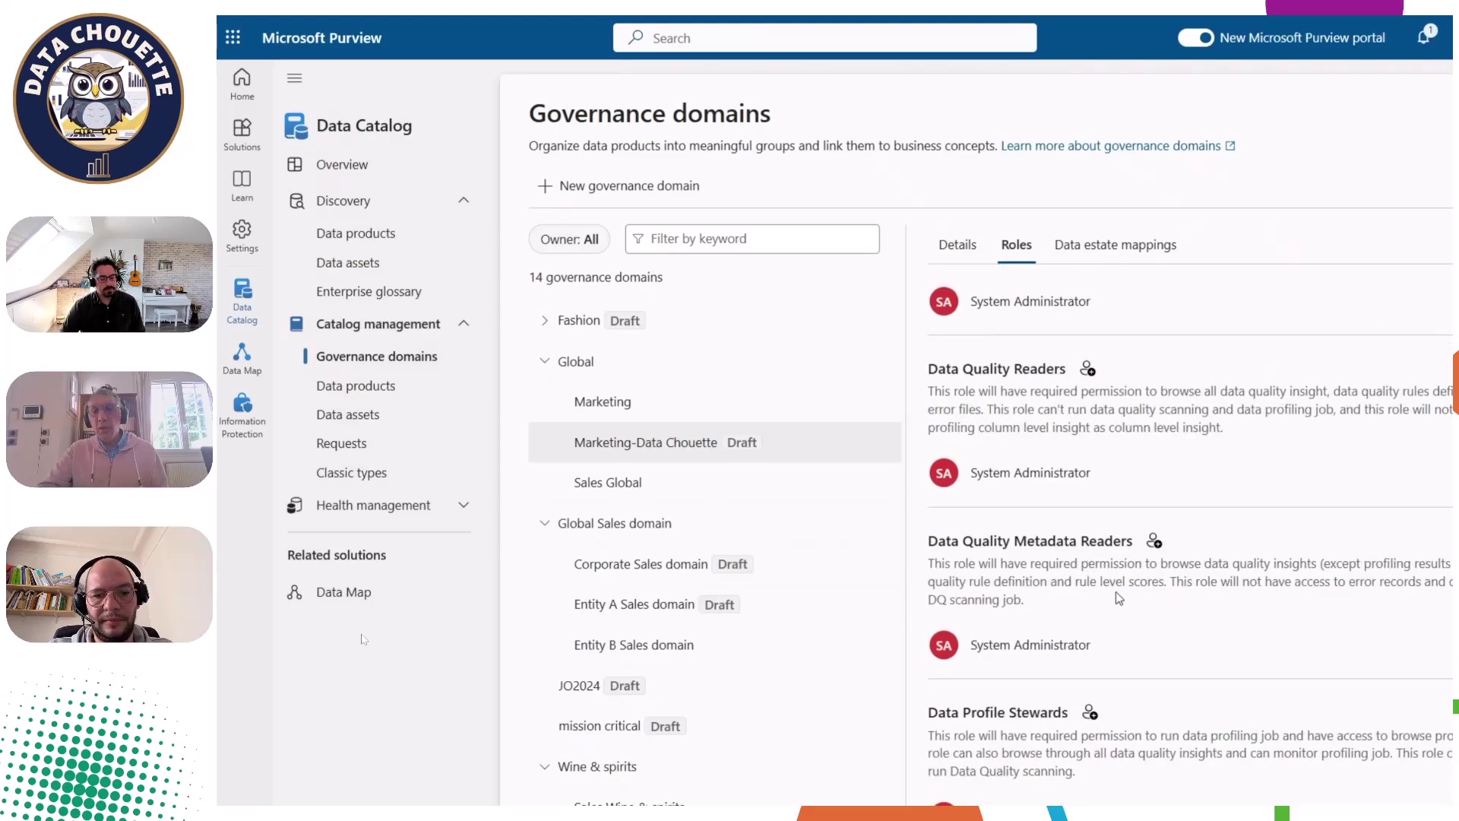
# Find a user by name, add them to the domain's Data Quality Stewards role, and save the assignment.
pyautogui.scroll(2, 1116, 597)
pyautogui.click(1094, 380)
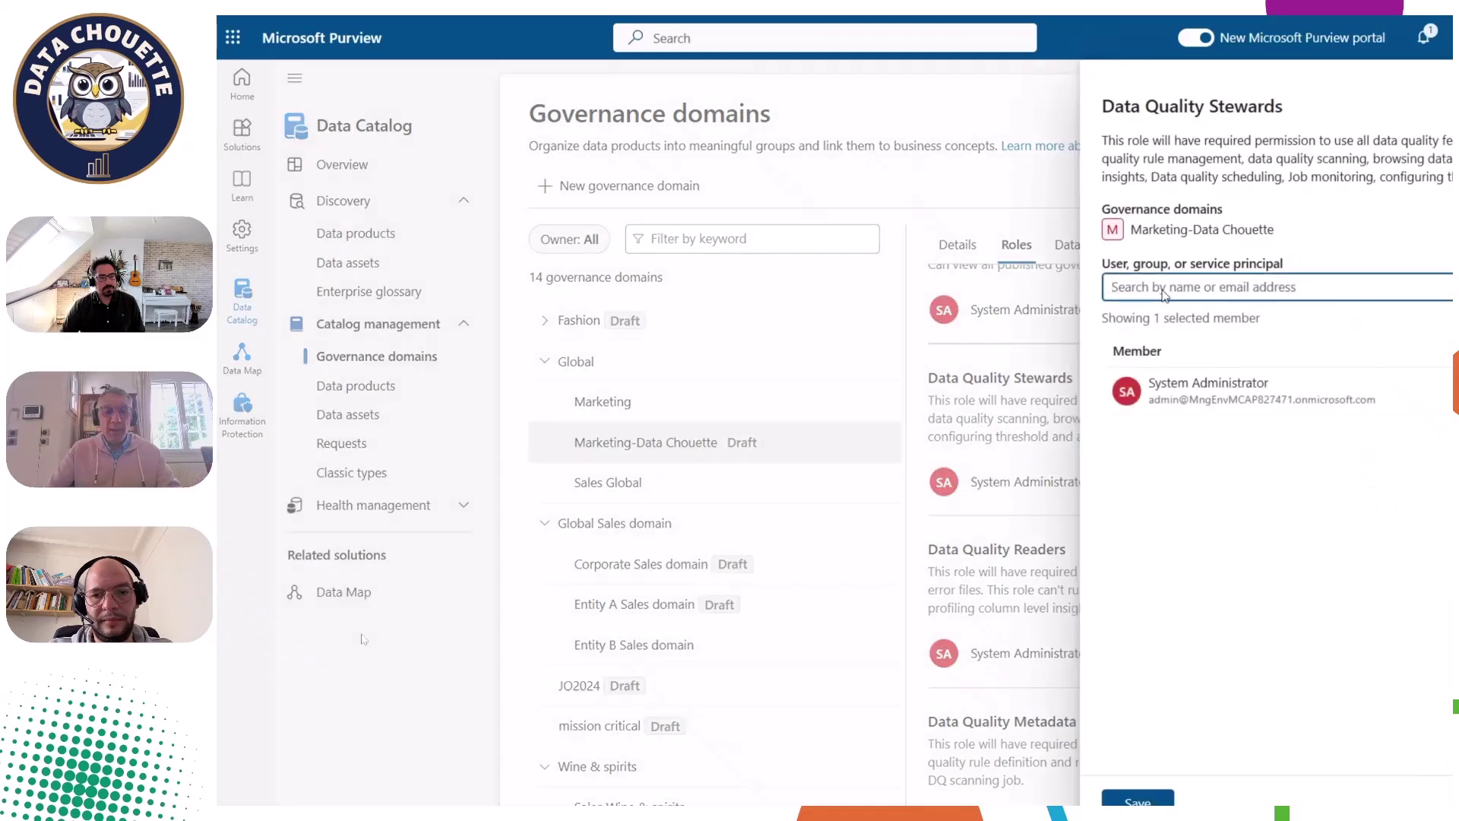
pyautogui.write('ama')
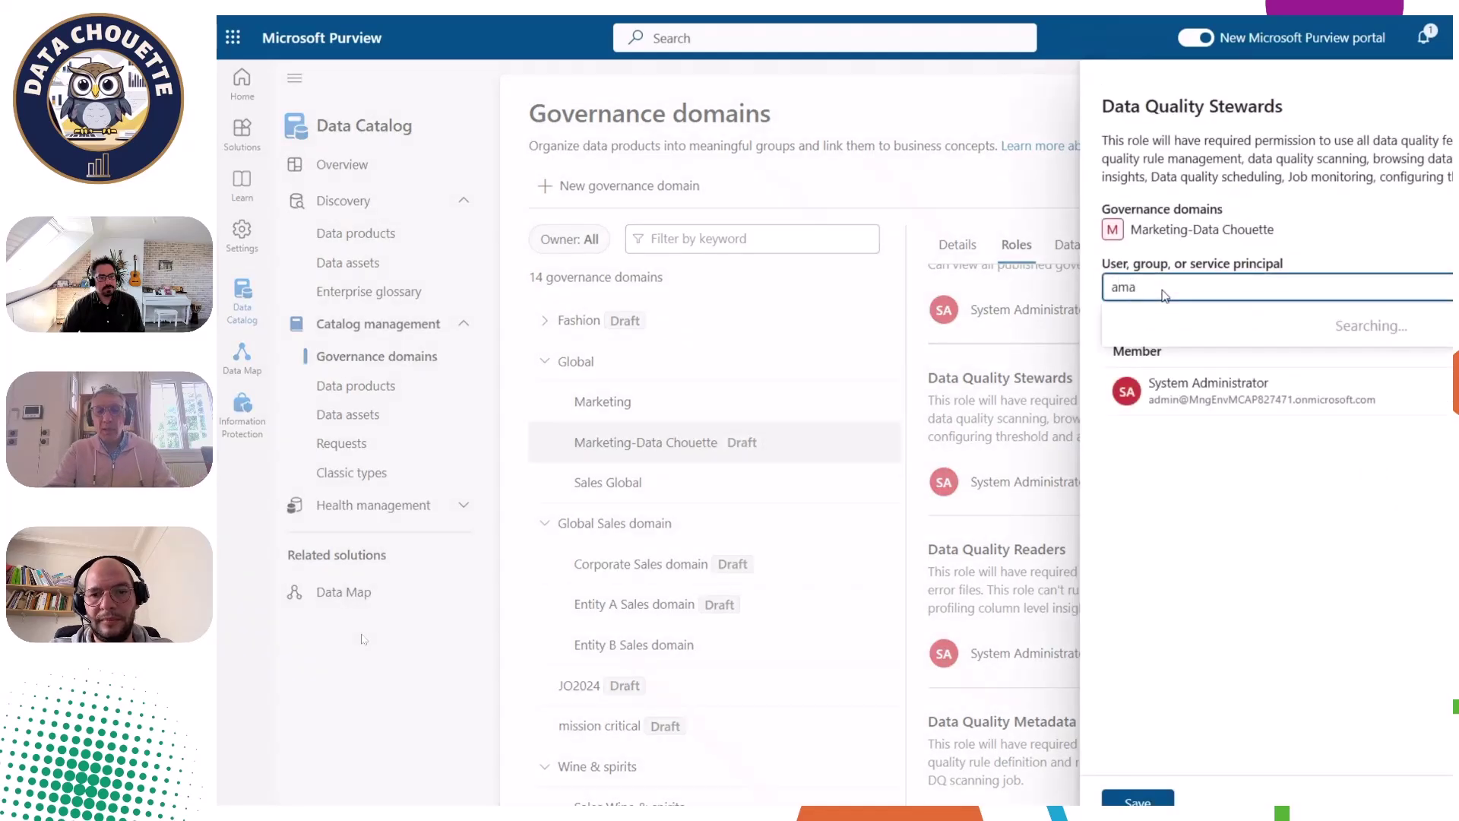
pyautogui.write('r')
pyautogui.click(1168, 335)
pyautogui.press('Return')
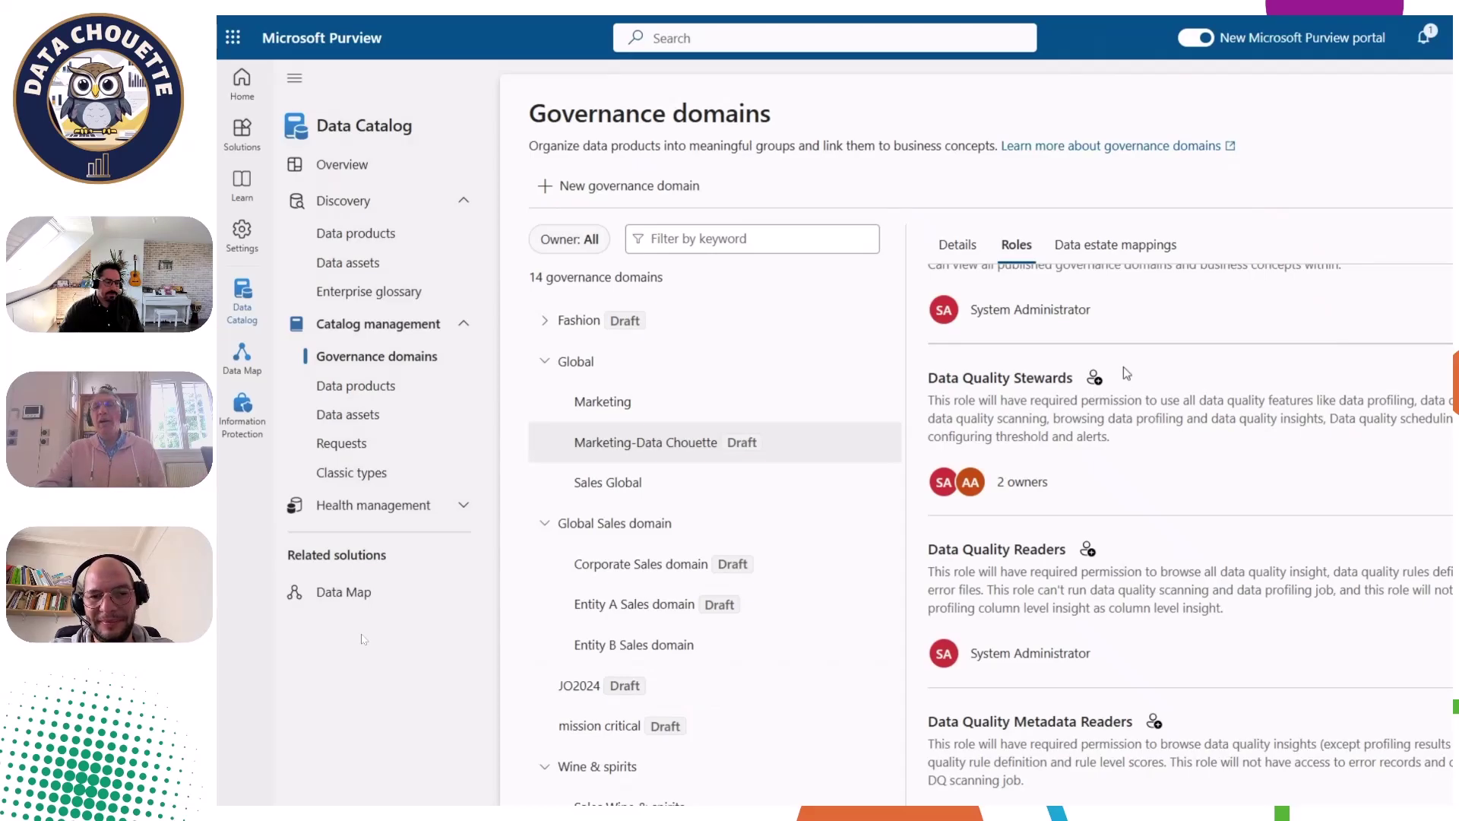
# Map the Marketing-Data Chouette domain to the Entity A collection in its data estate mappings and save the mapping.
pyautogui.click(1114, 259)
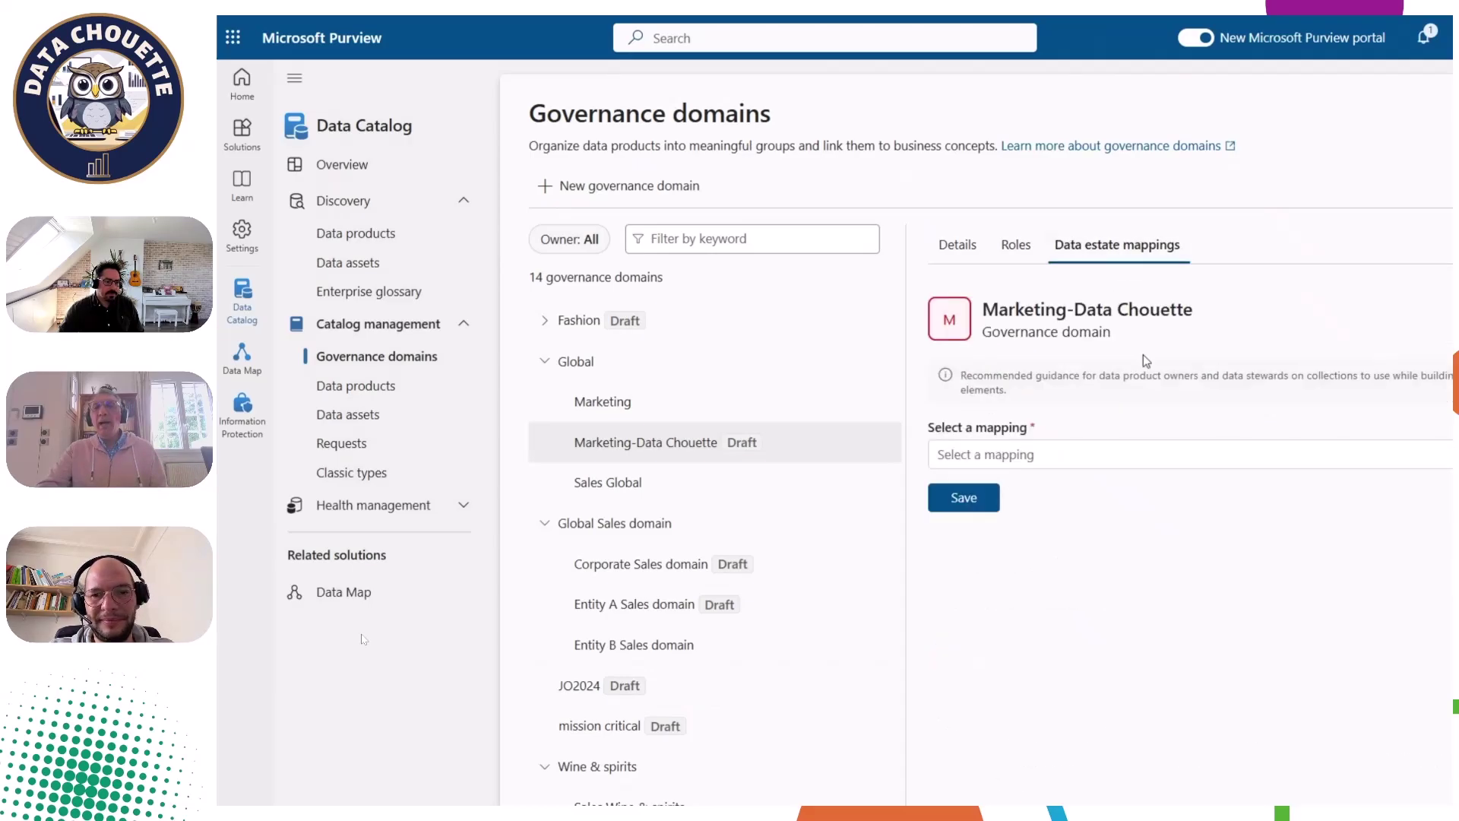
pyautogui.click(1156, 471)
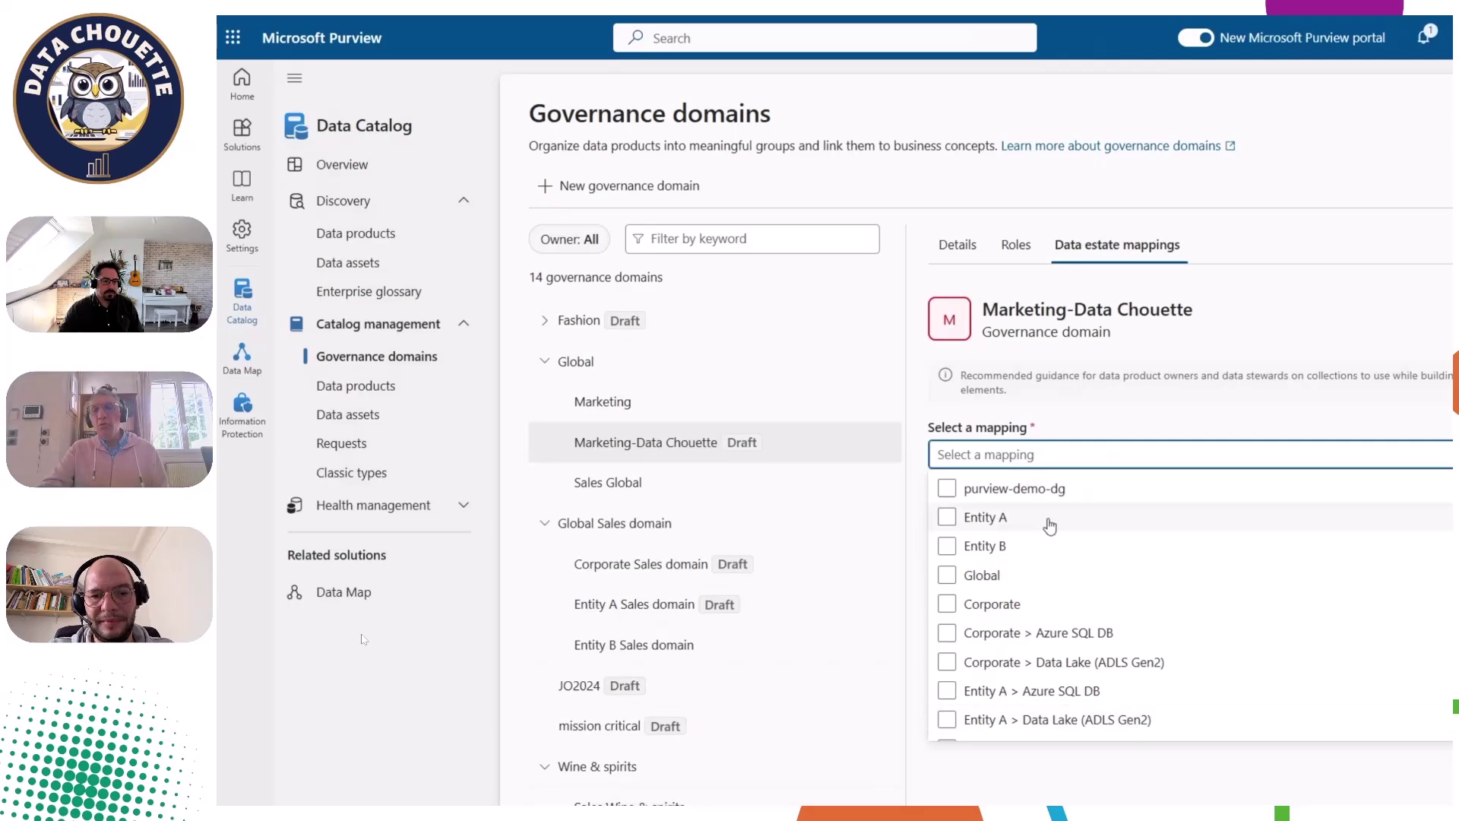
pyautogui.scroll(-3, 1101, 639)
pyautogui.scroll(3, 1096, 646)
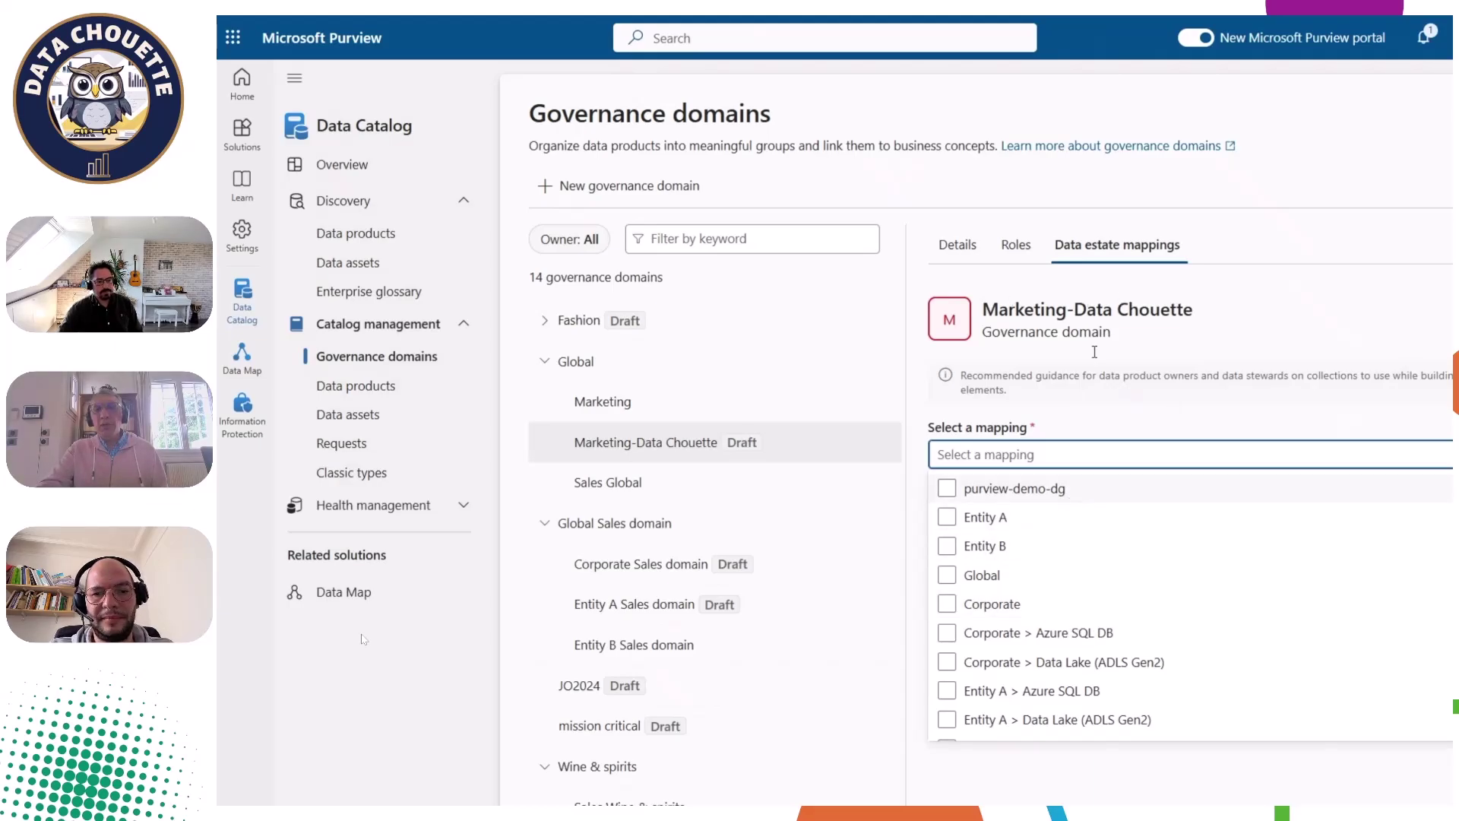
pyautogui.click(947, 518)
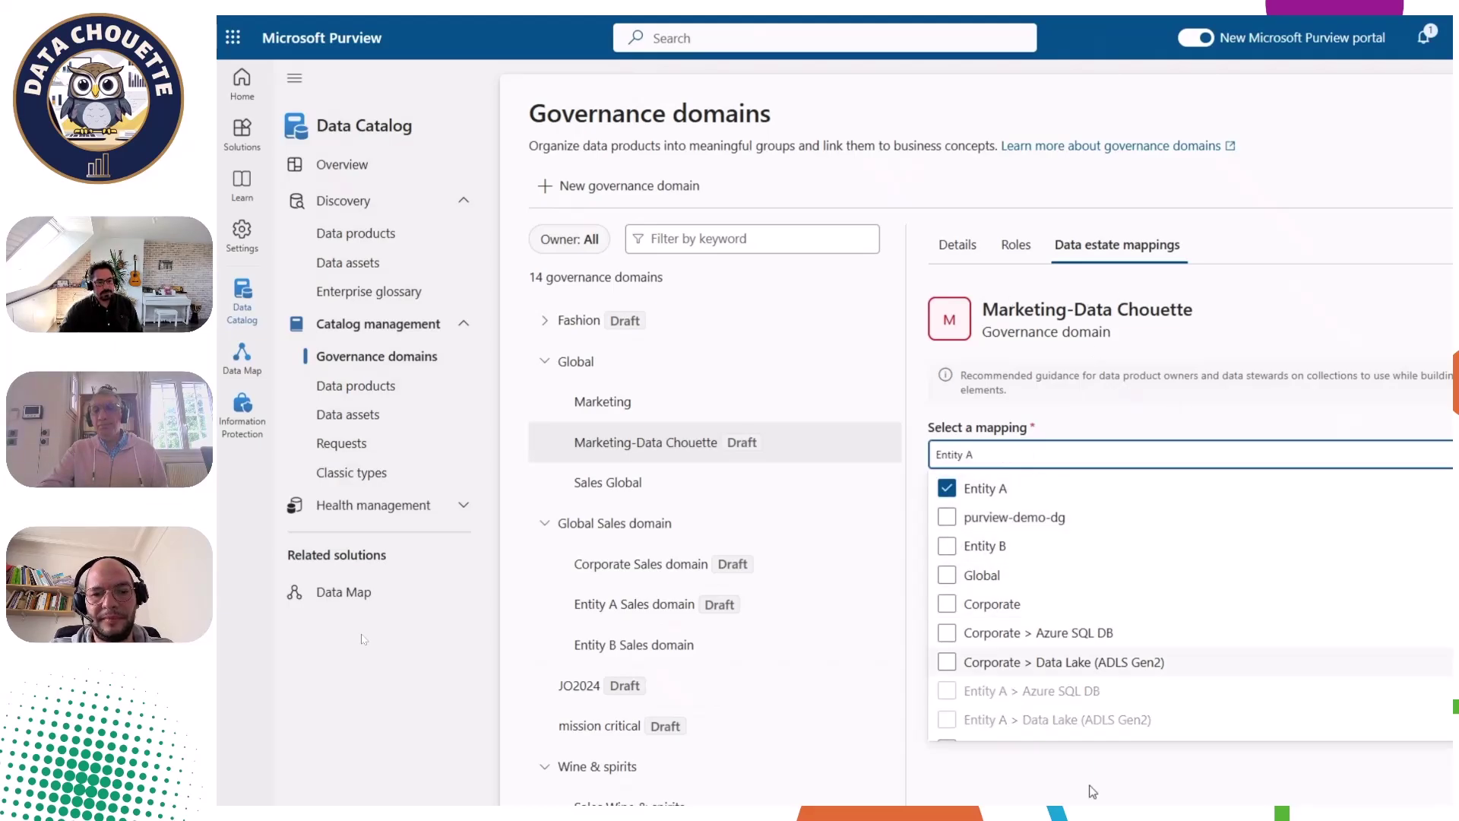
pyautogui.click(1137, 788)
pyautogui.click(971, 505)
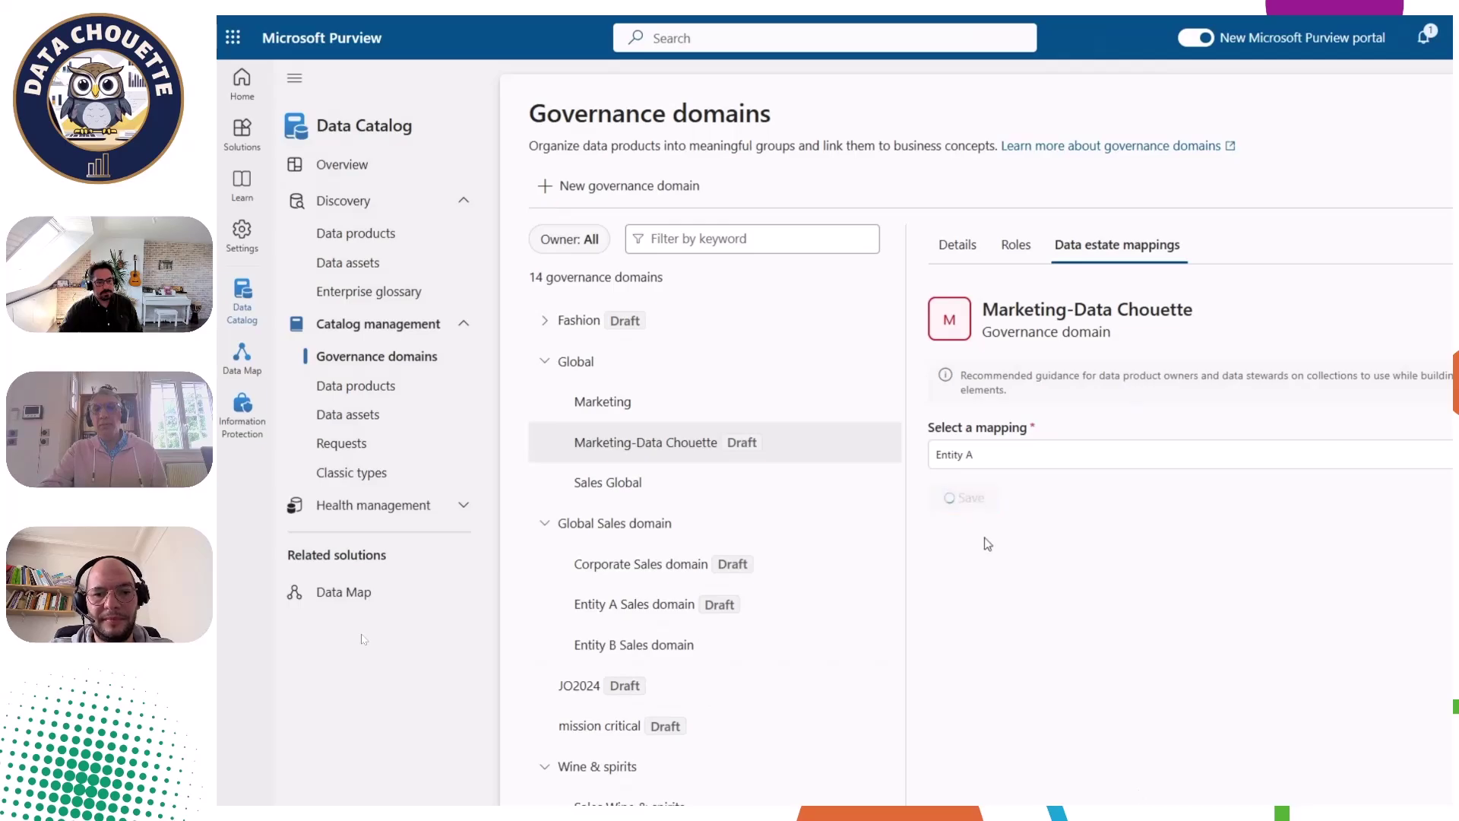
# Require manager approval in the Marketing-Data Chouette domain's access policies and save the changes.
pyautogui.click(956, 246)
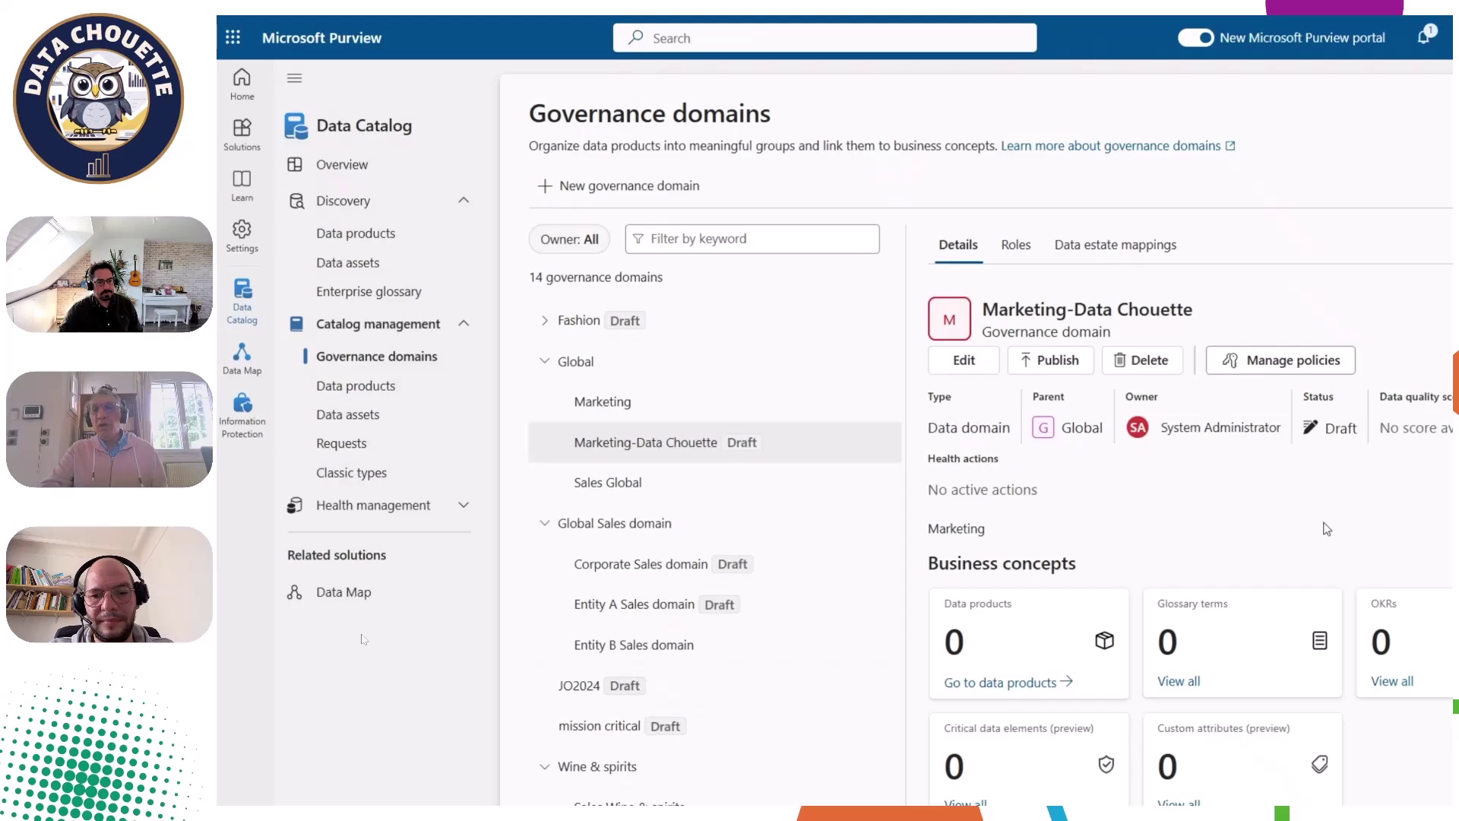
pyautogui.click(1283, 362)
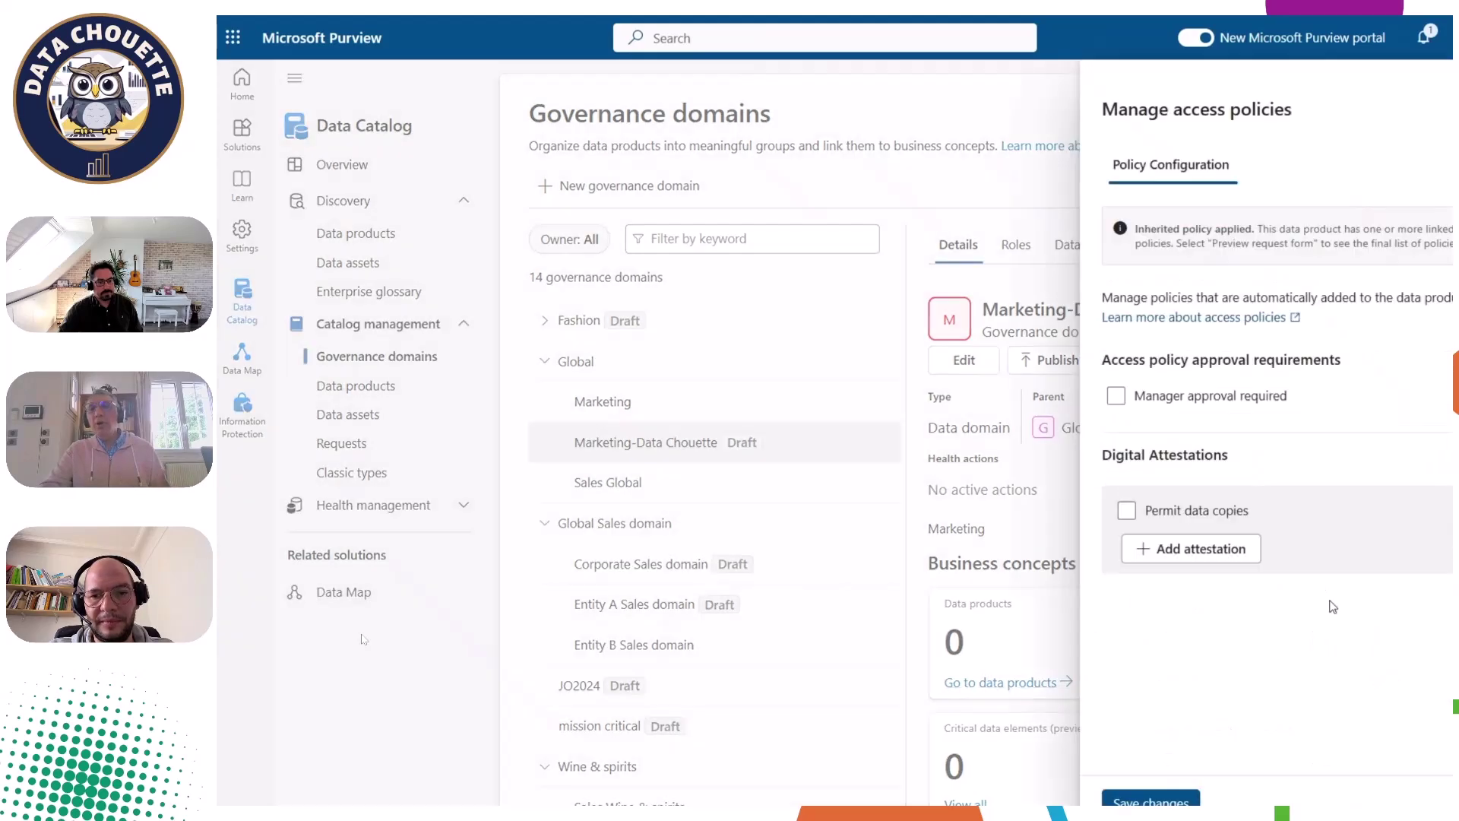
pyautogui.click(1117, 396)
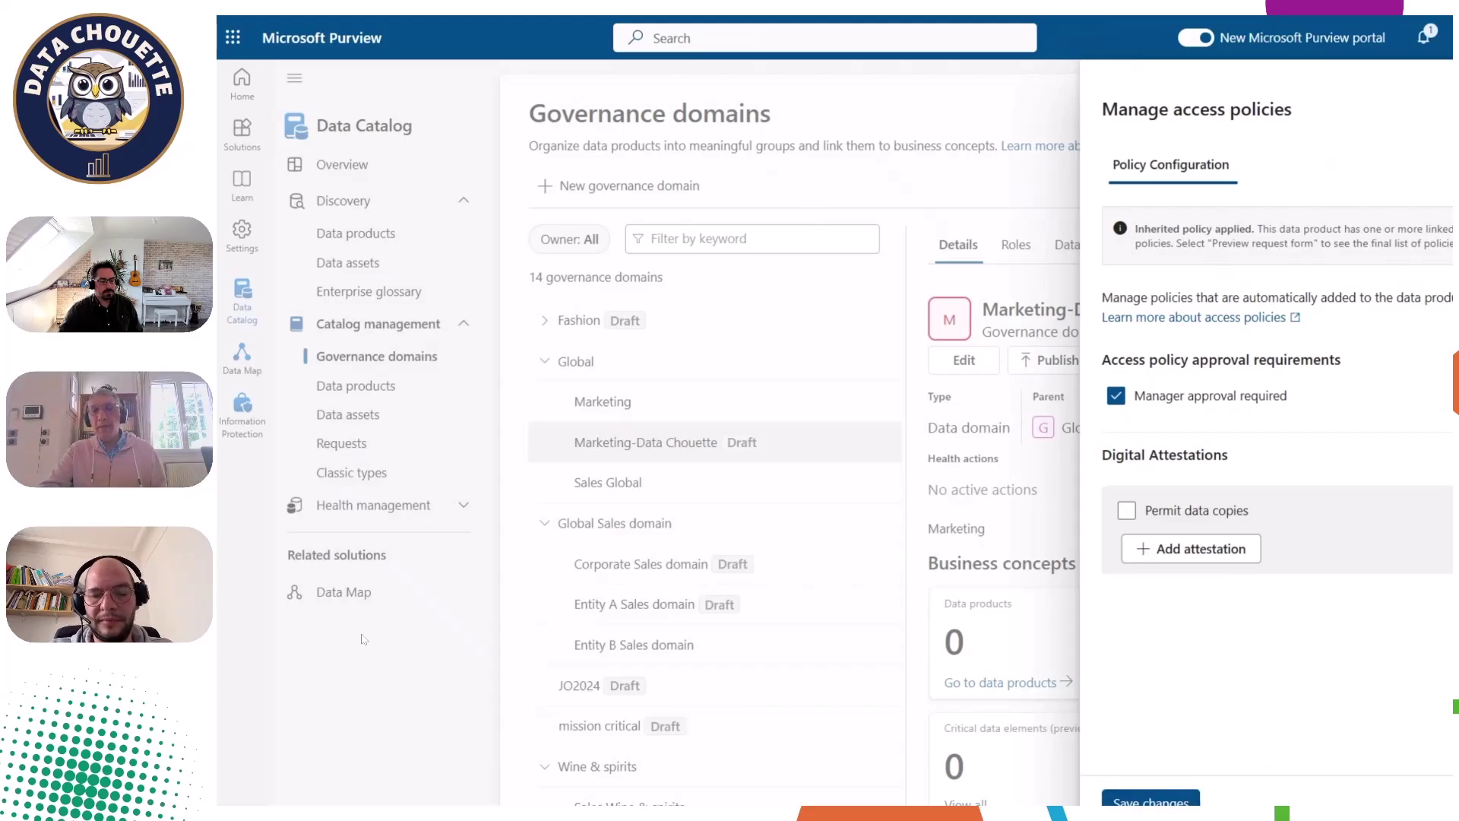
pyautogui.click(1151, 801)
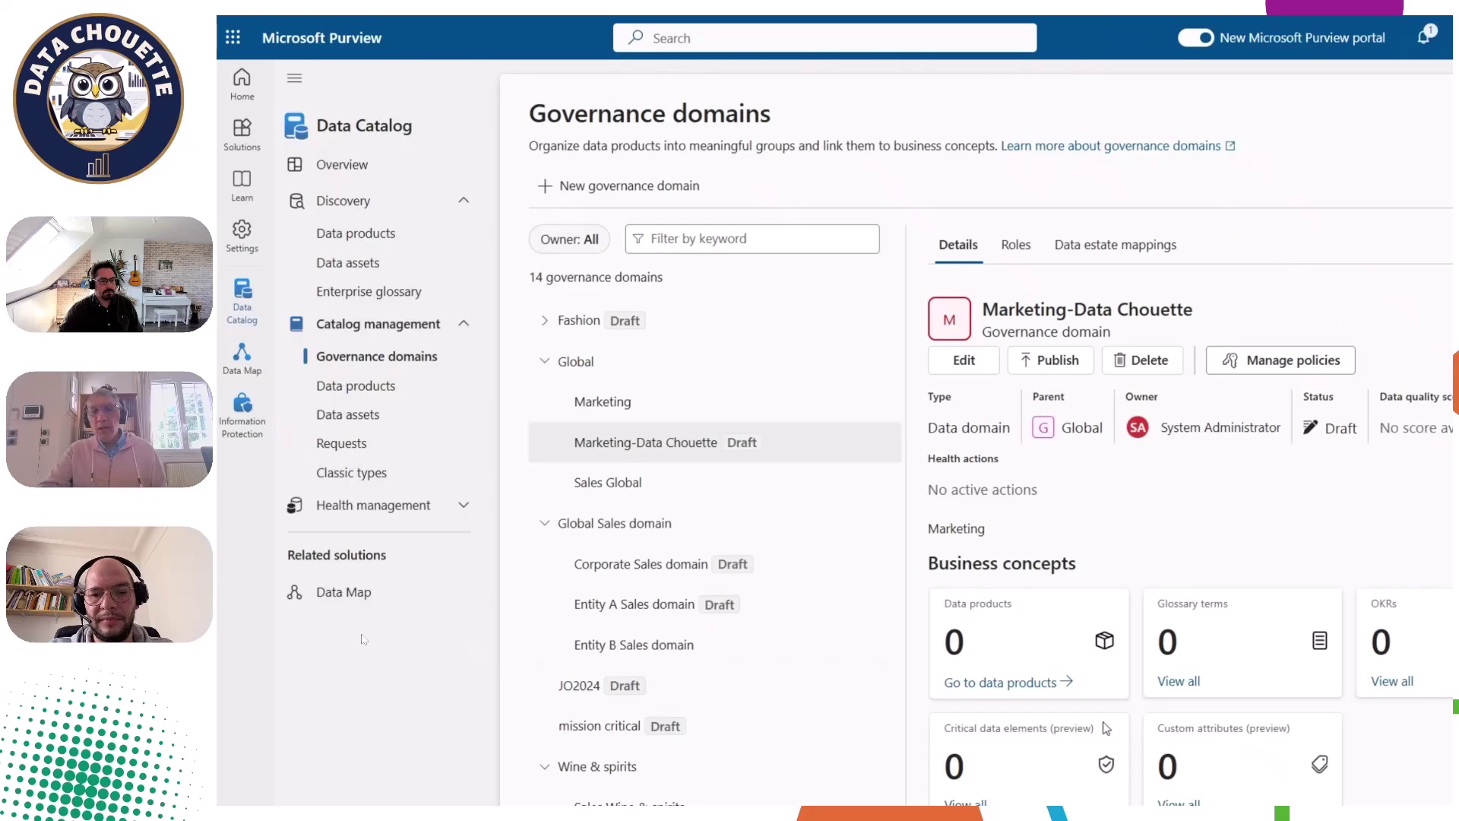
# Start a new data product in the Marketing-Data Chouette domain and name it "marketing Data Chouette".
pyautogui.click(1025, 684)
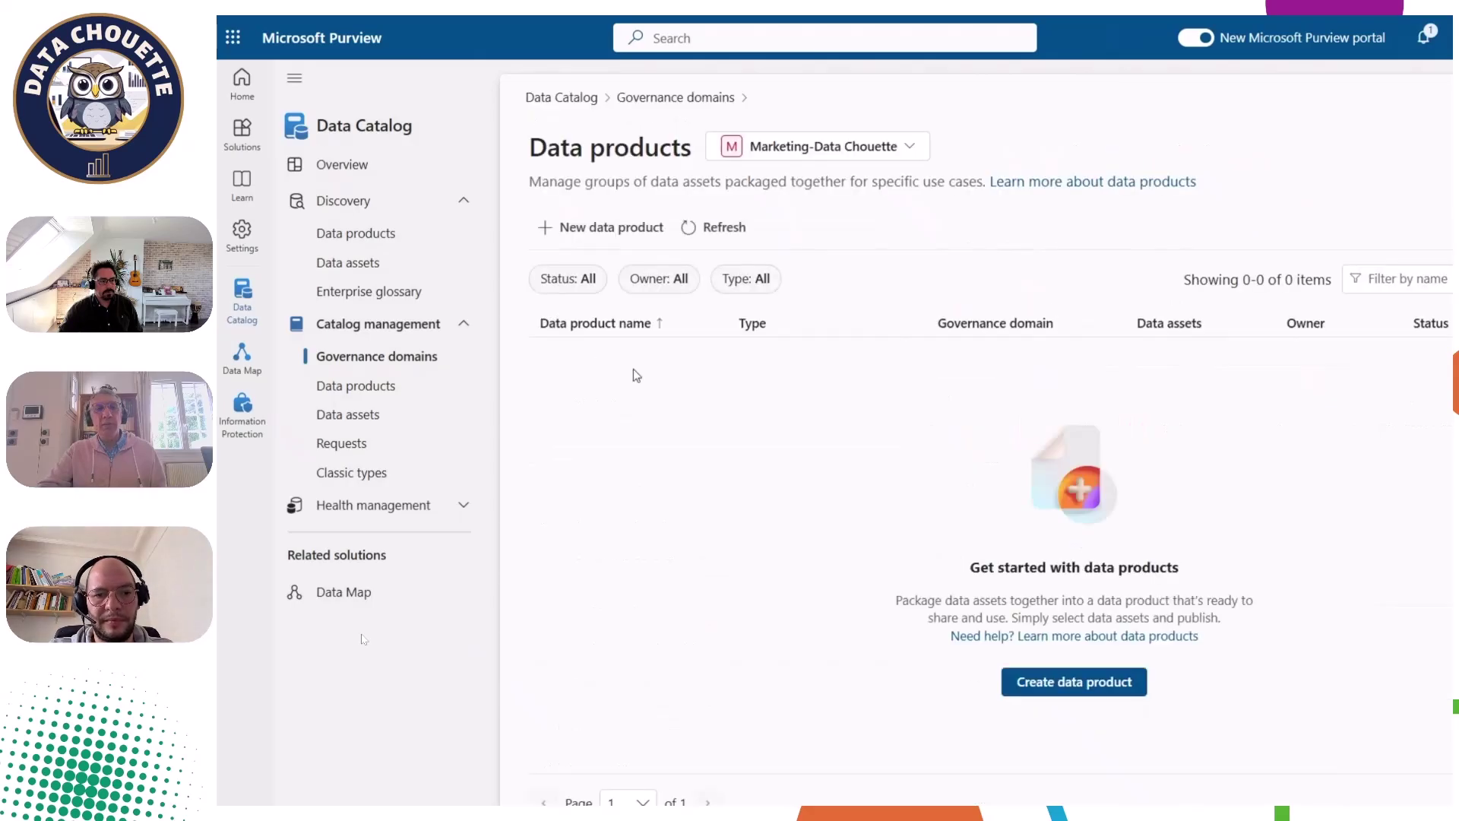
pyautogui.click(608, 226)
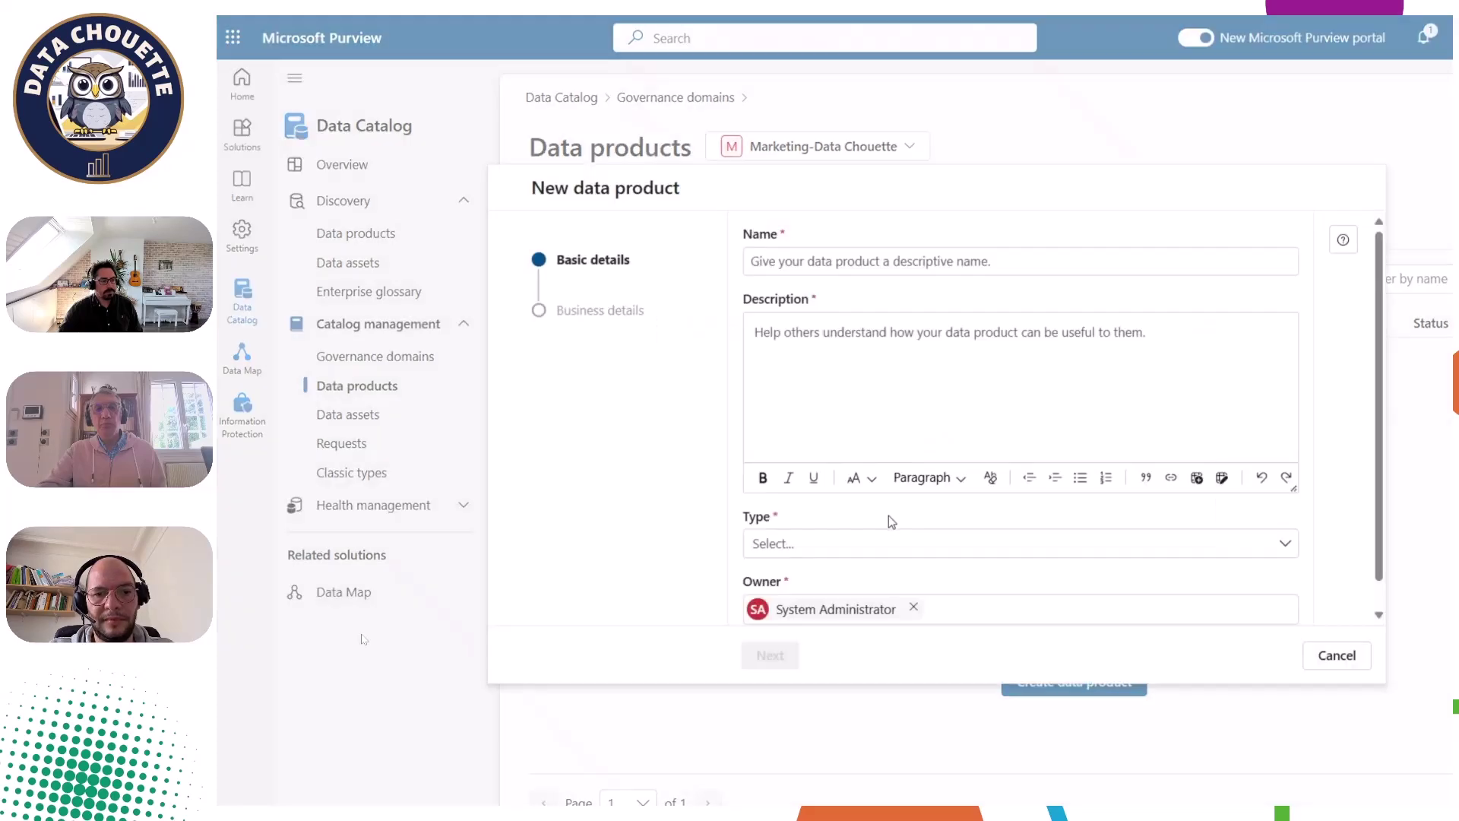
pyautogui.click(823, 260)
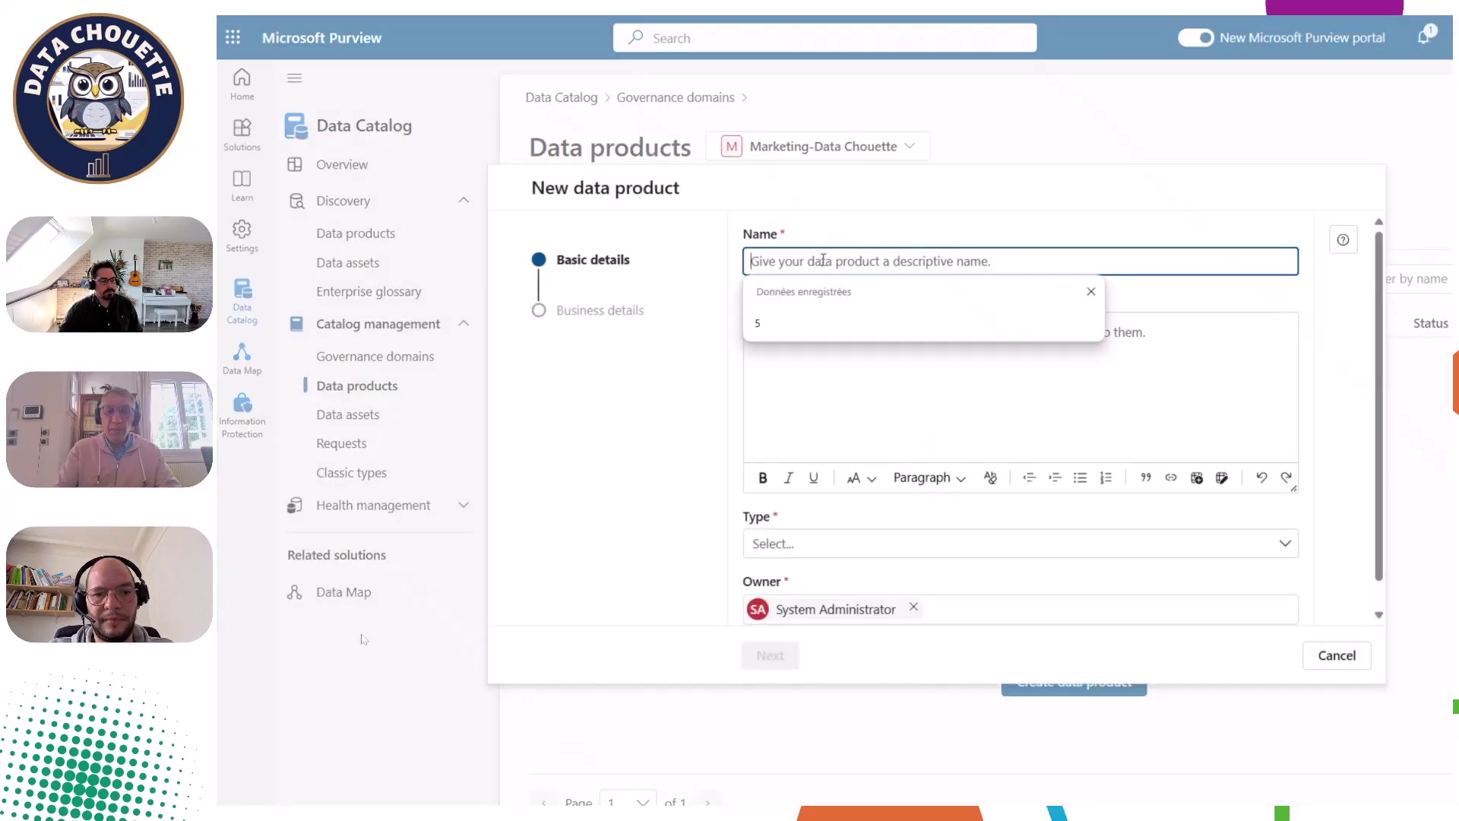
pyautogui.write('marke')
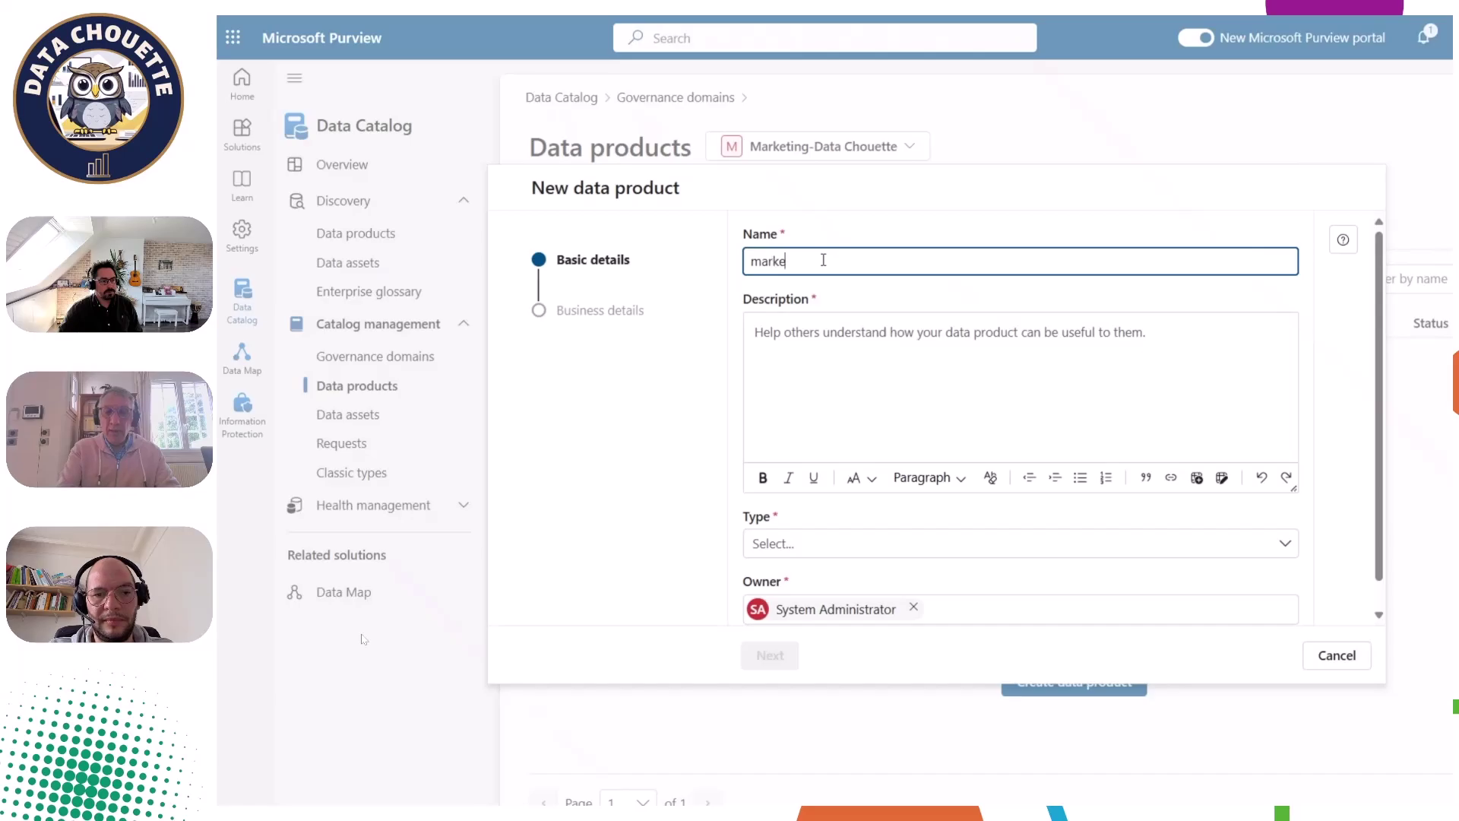
pyautogui.write('ting')
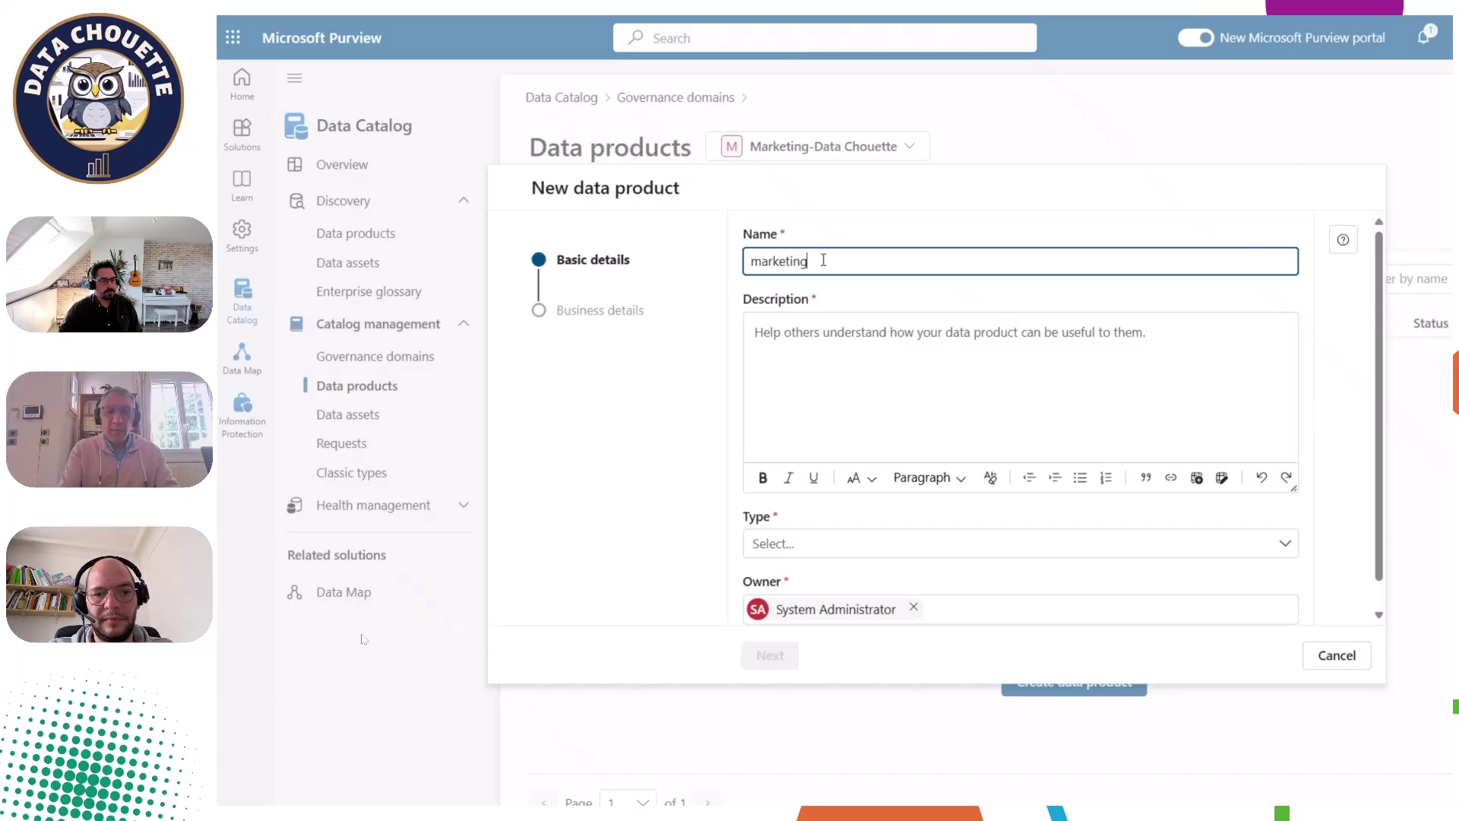
pyautogui.write(' Data C')
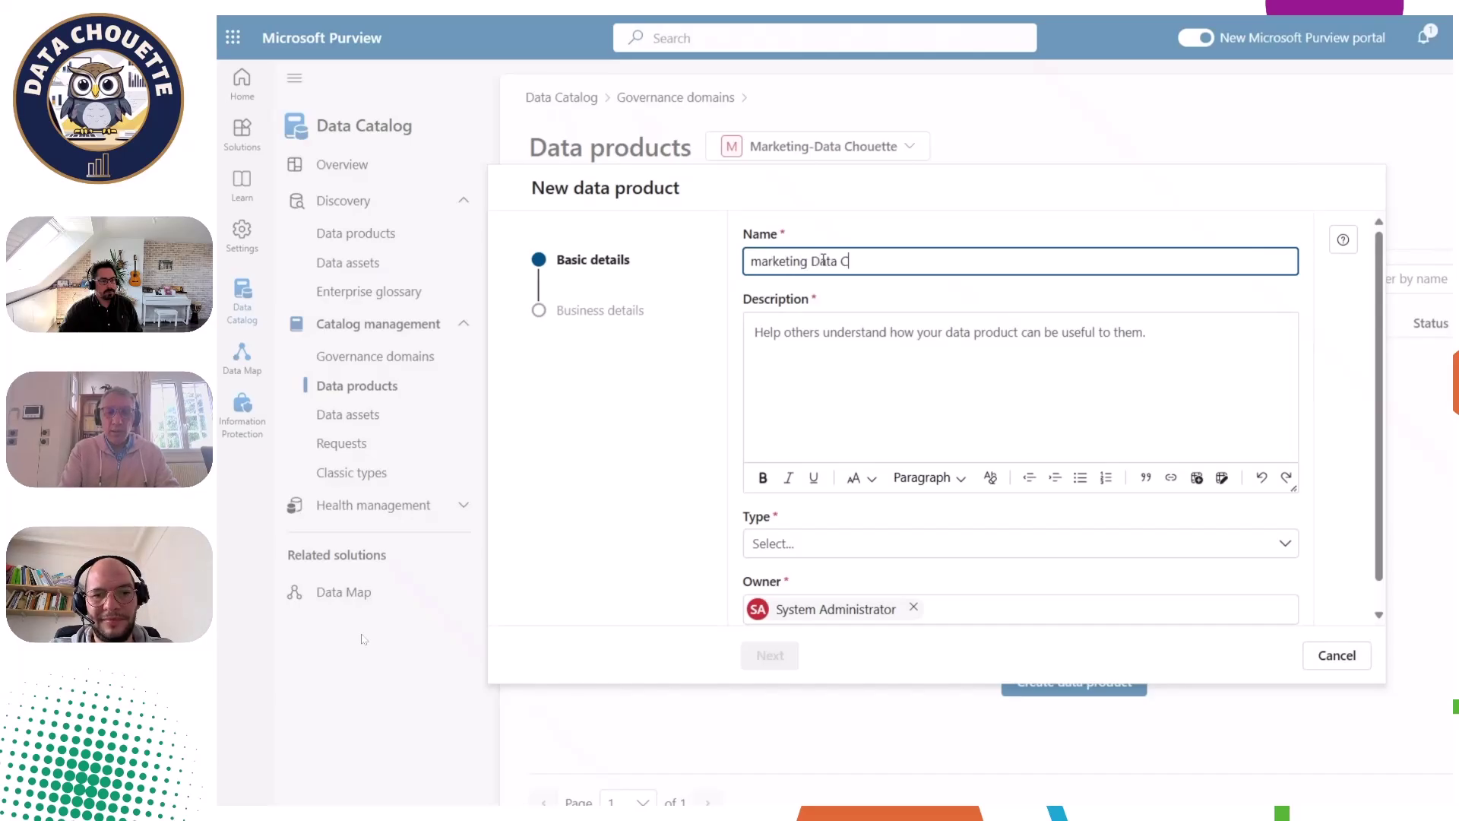
pyautogui.write('houette')
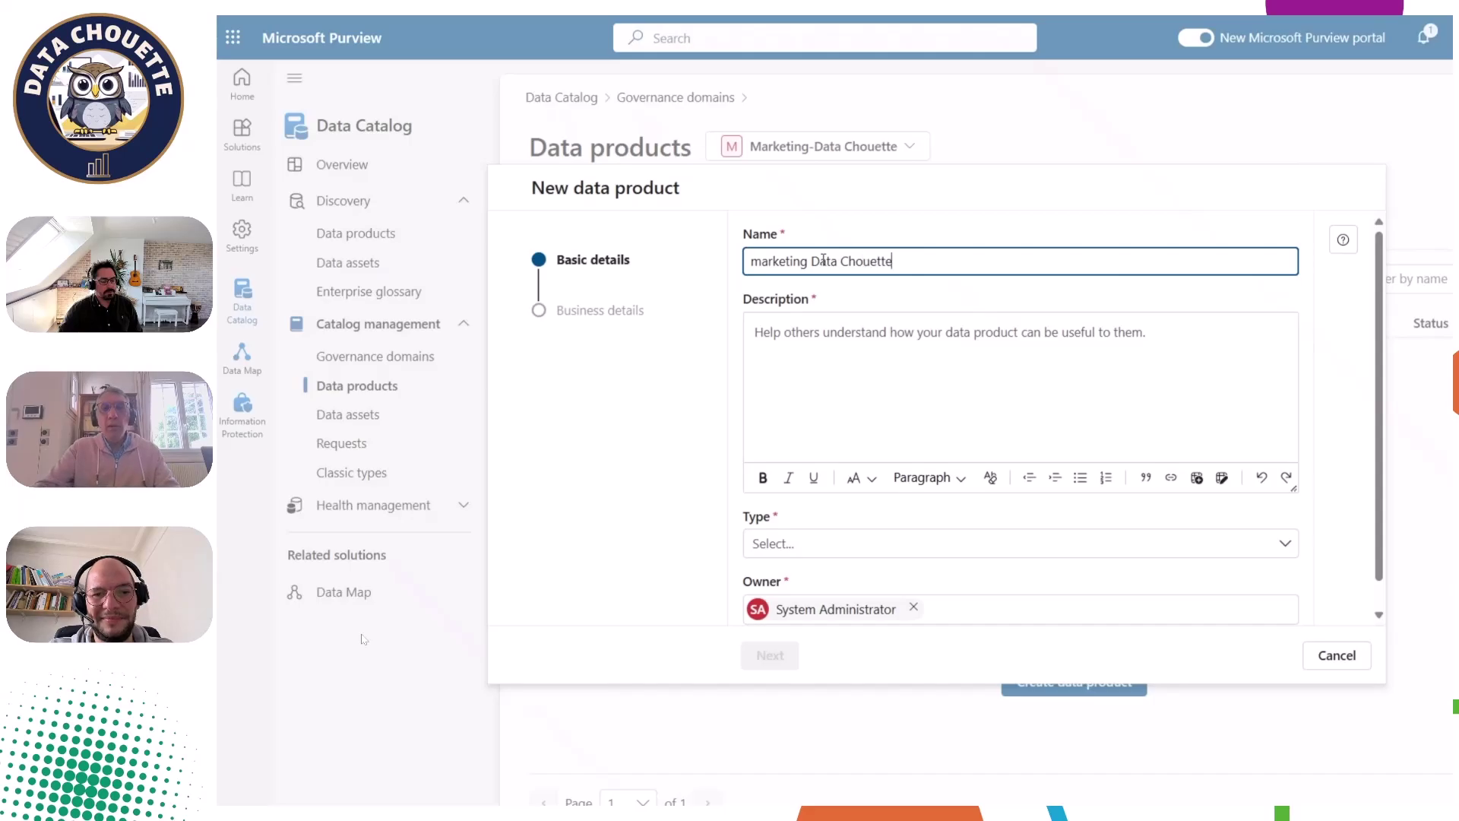
# Reuse the product name as its description, set the type to Dataset, and continue to the business details.
pyautogui.moveTo(893, 261); pyautogui.dragTo(704, 266)
pyautogui.hotkey('ctrl', 'c')
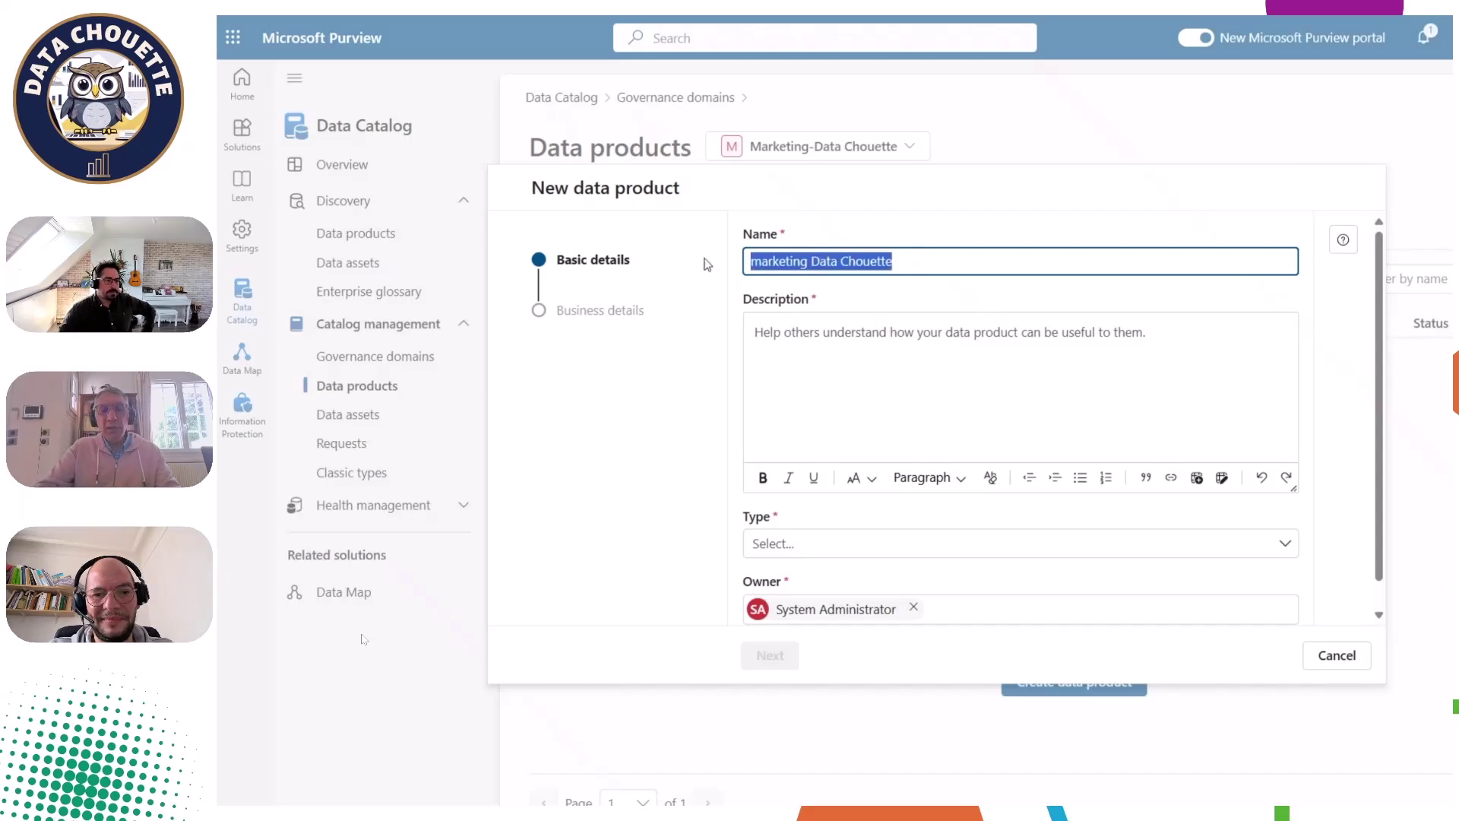
pyautogui.click(904, 363)
pyautogui.hotkey('ctrl', 'v')
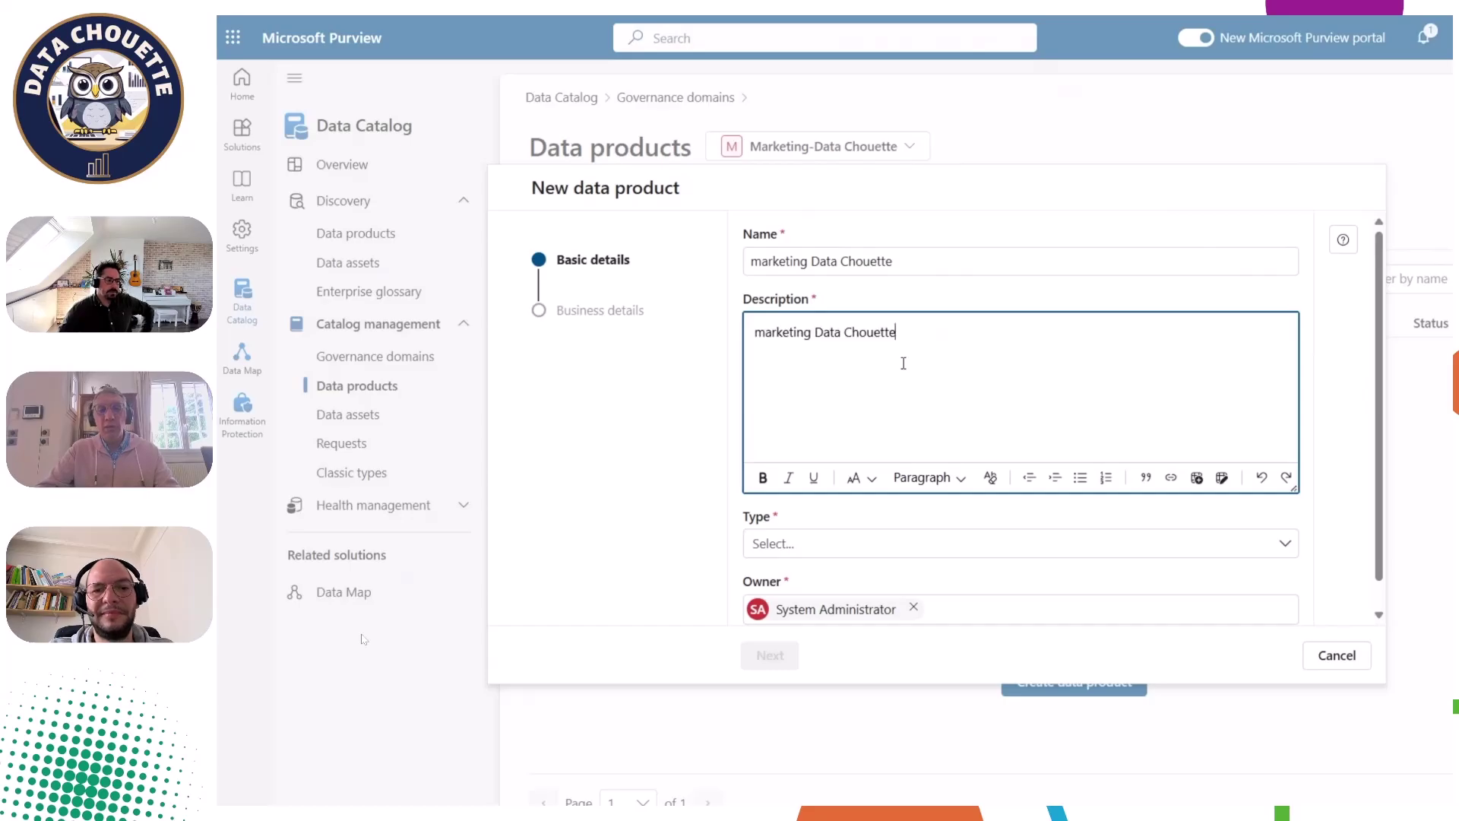
pyautogui.scroll(-1, 894, 528)
pyautogui.click(894, 517)
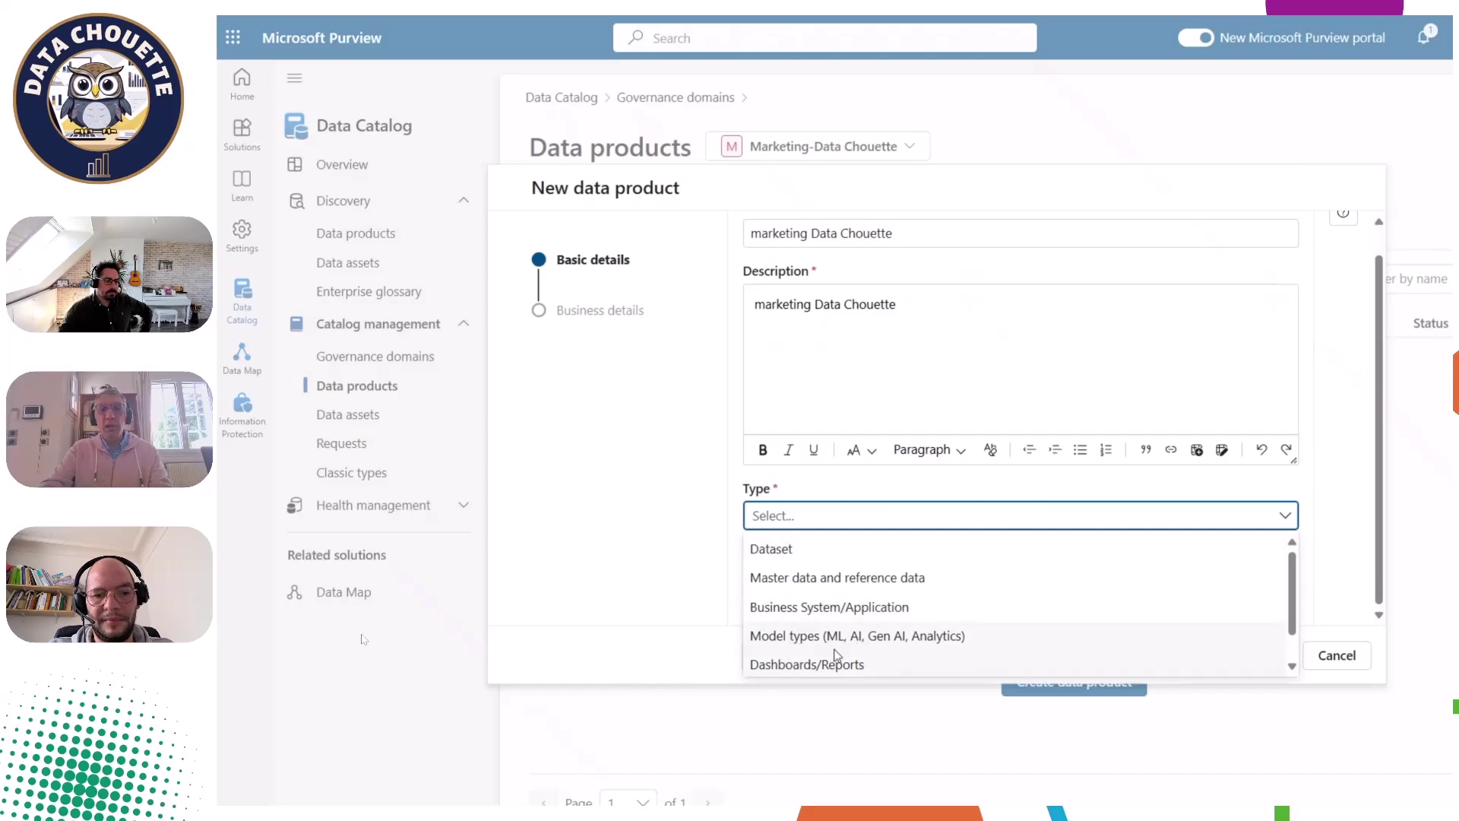
pyautogui.click(811, 548)
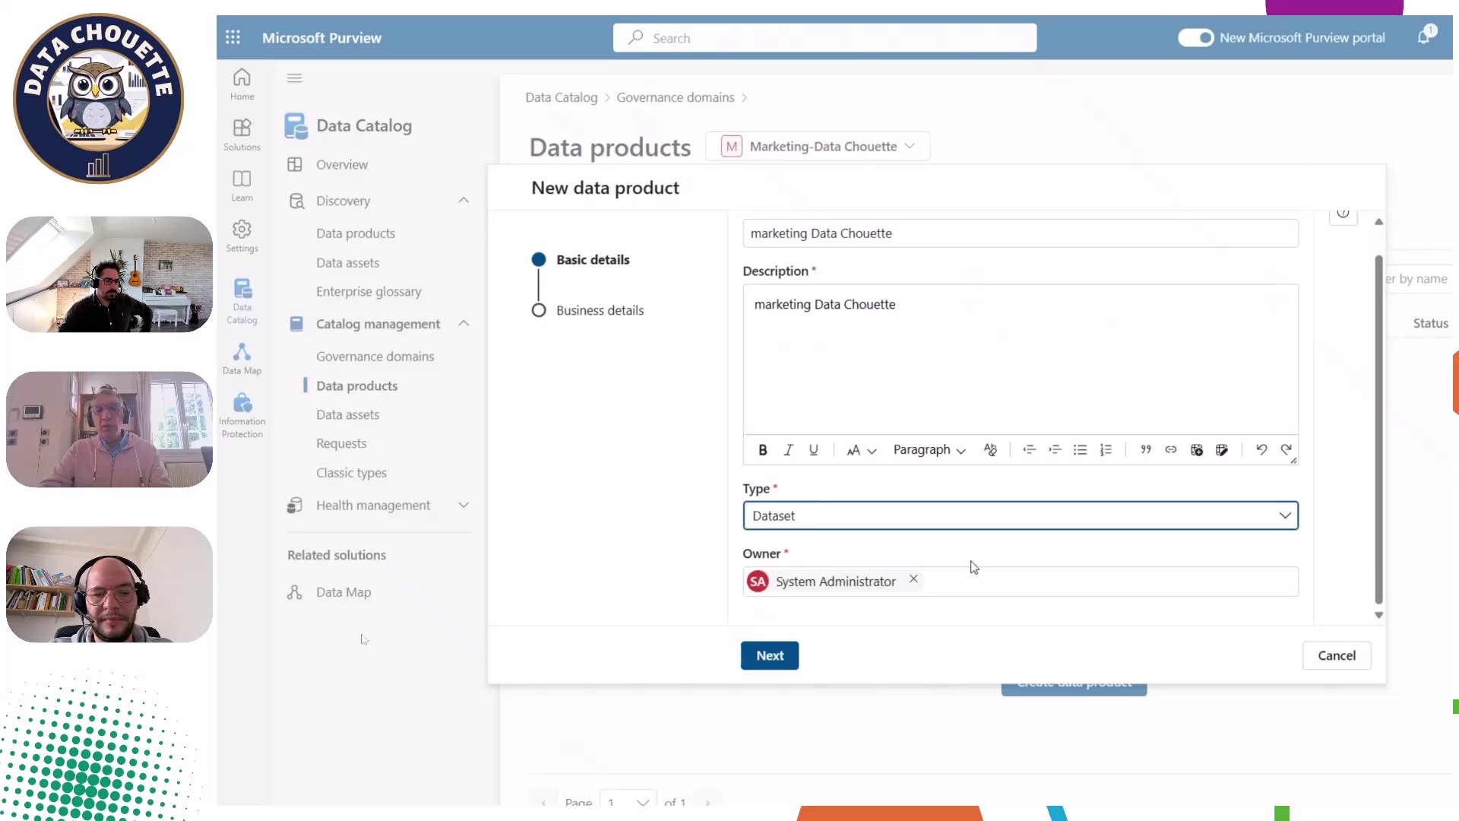
pyautogui.click(774, 667)
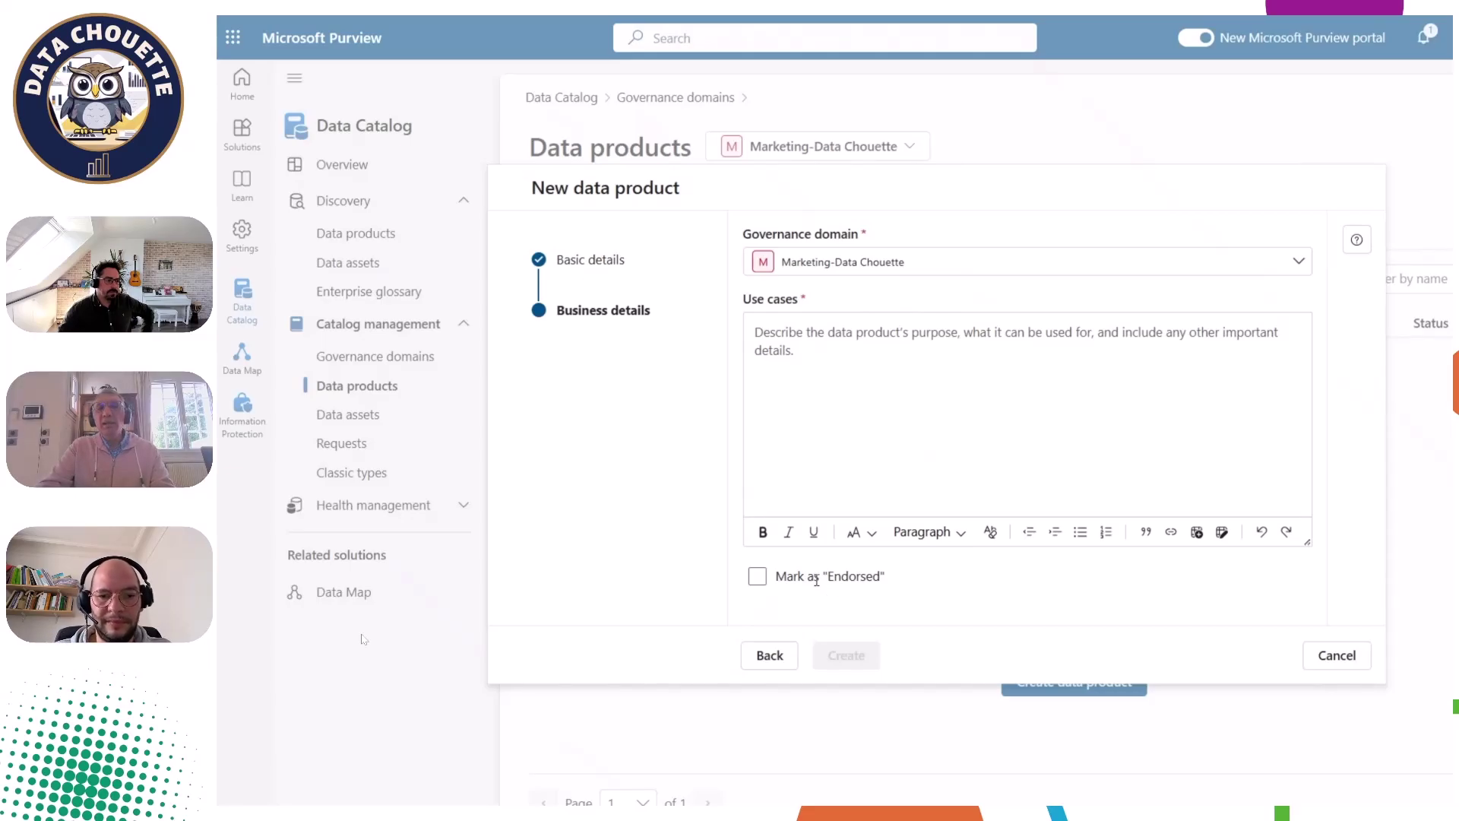
# Enter "Demo Data Chouette" as the data product's use case and create the product.
pyautogui.click(867, 349)
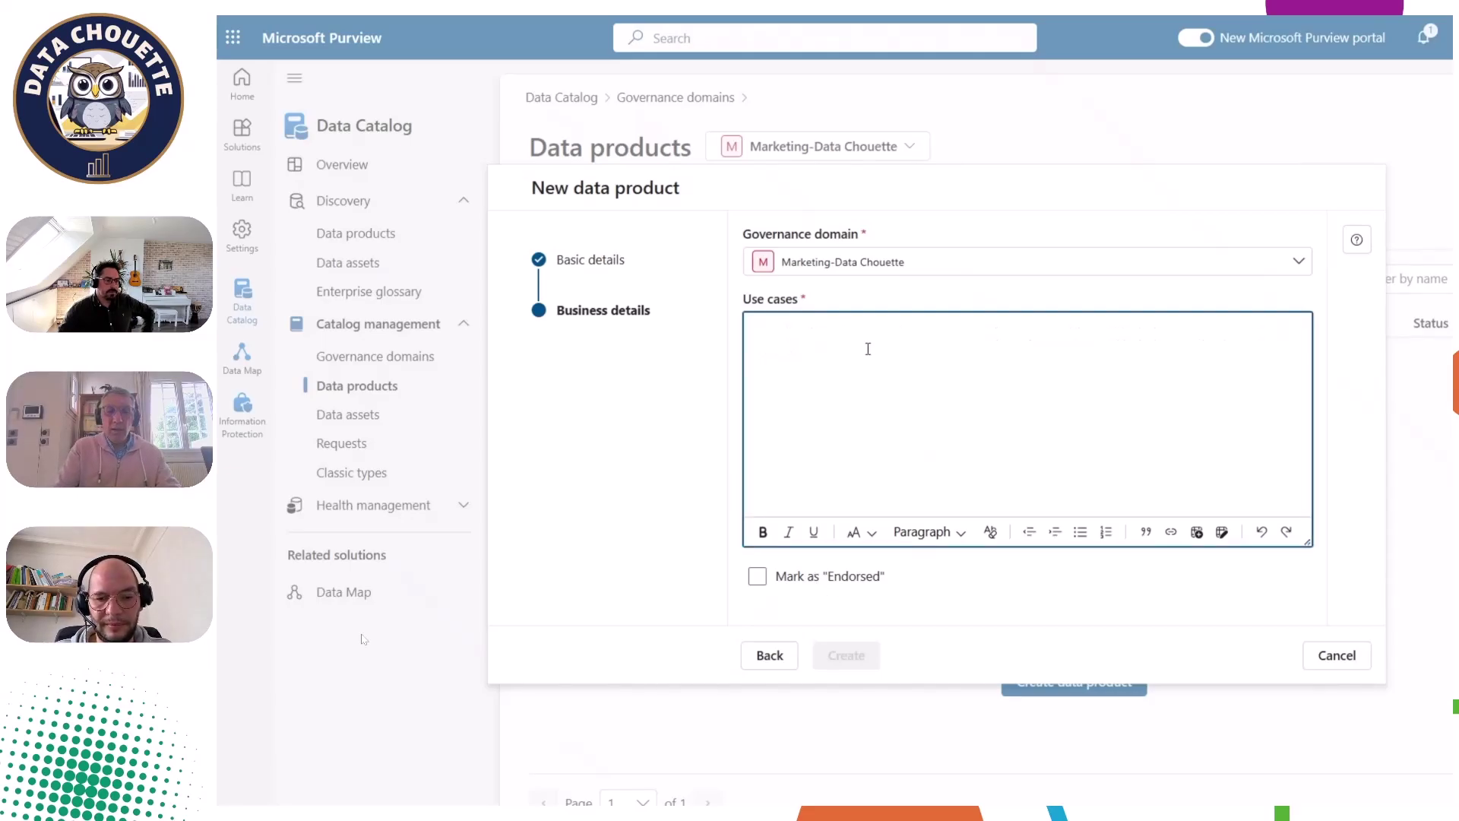
pyautogui.write('Demo')
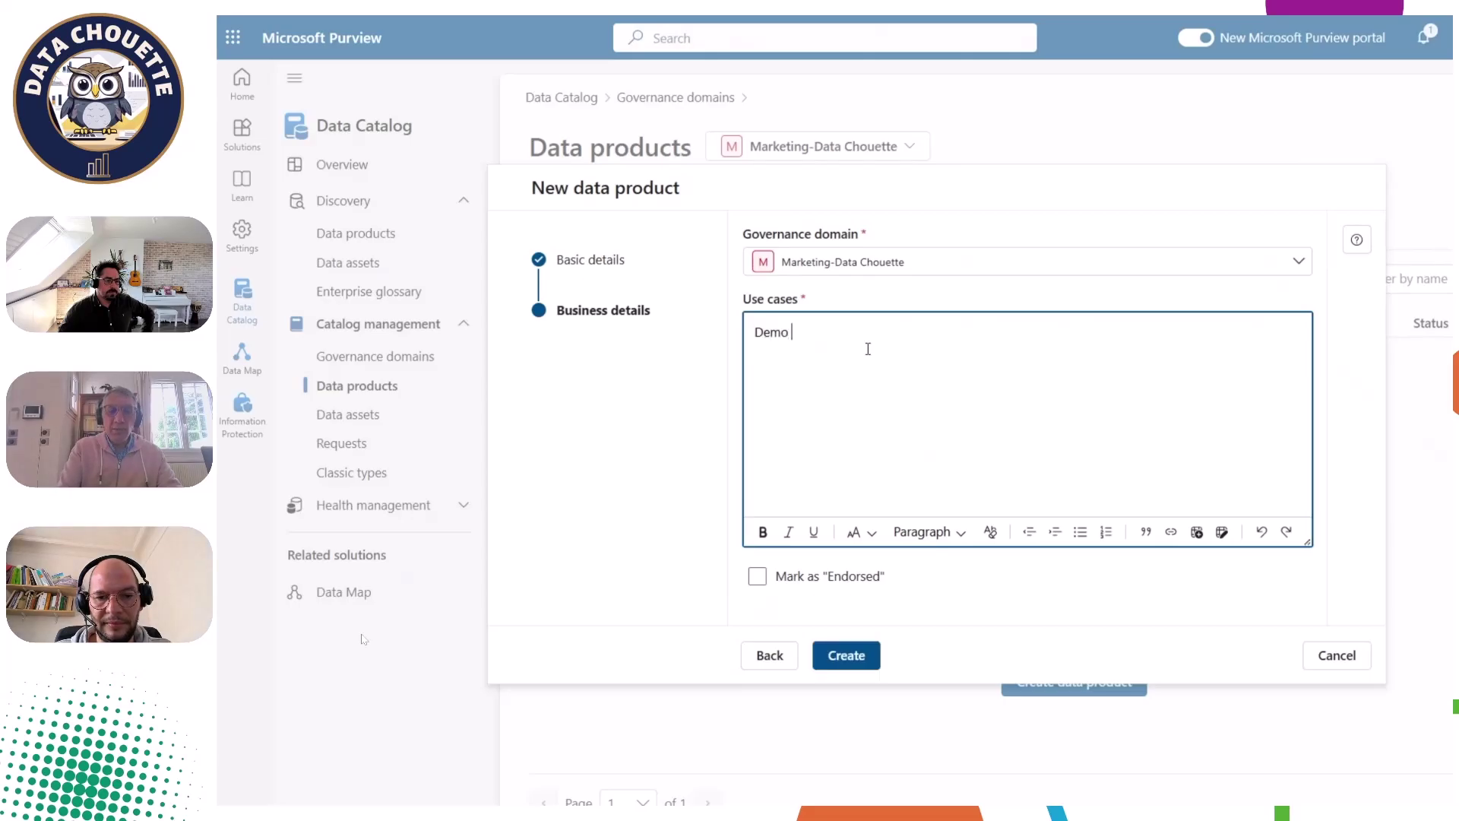
pyautogui.write(' Data Chouette')
pyautogui.click(849, 657)
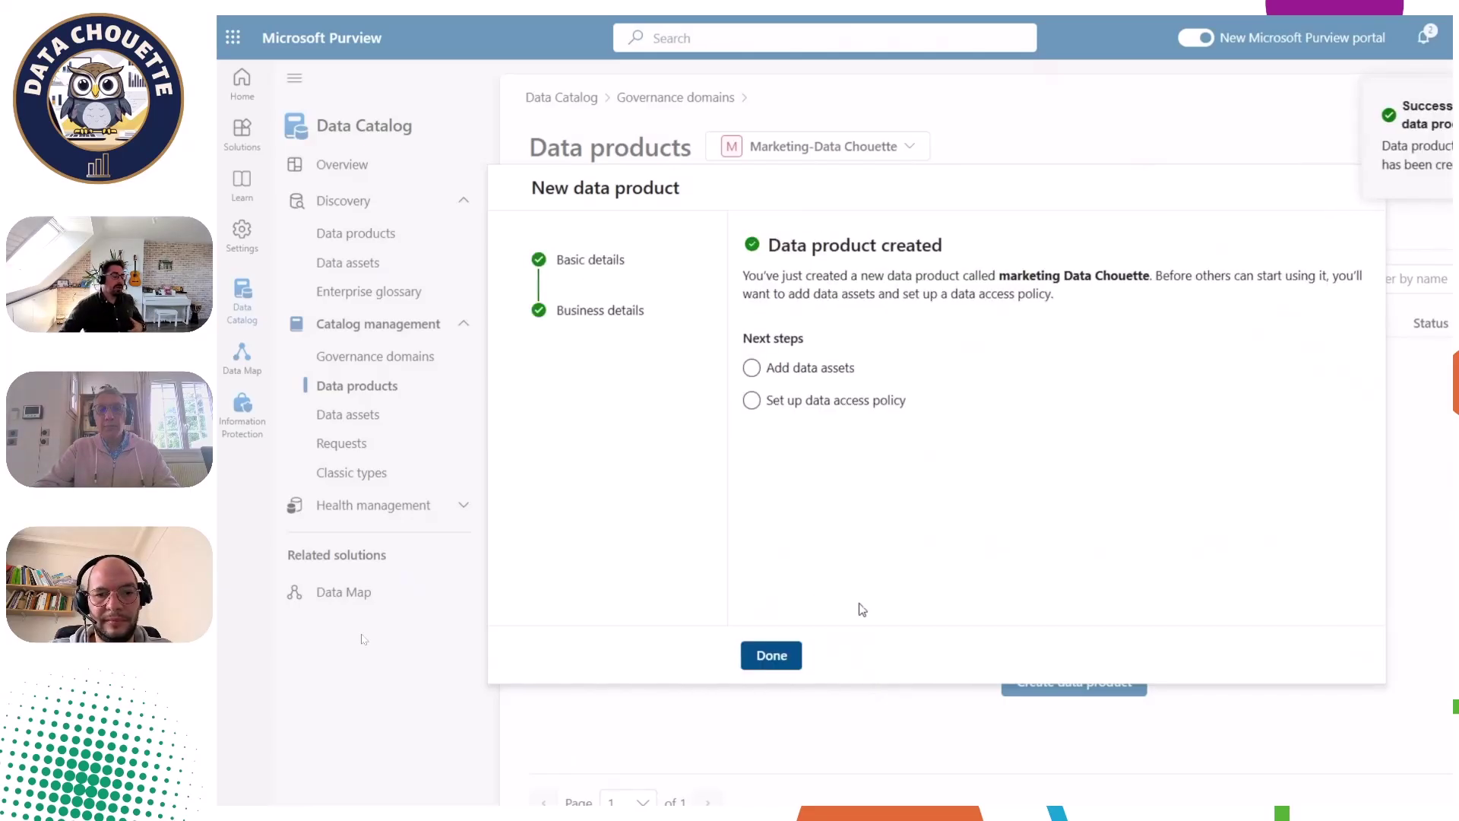
# Search assets for "sales" and add the Customer table, the first DimReseller table and the salespercustomer_vw view to the new data product.
pyautogui.click(795, 372)
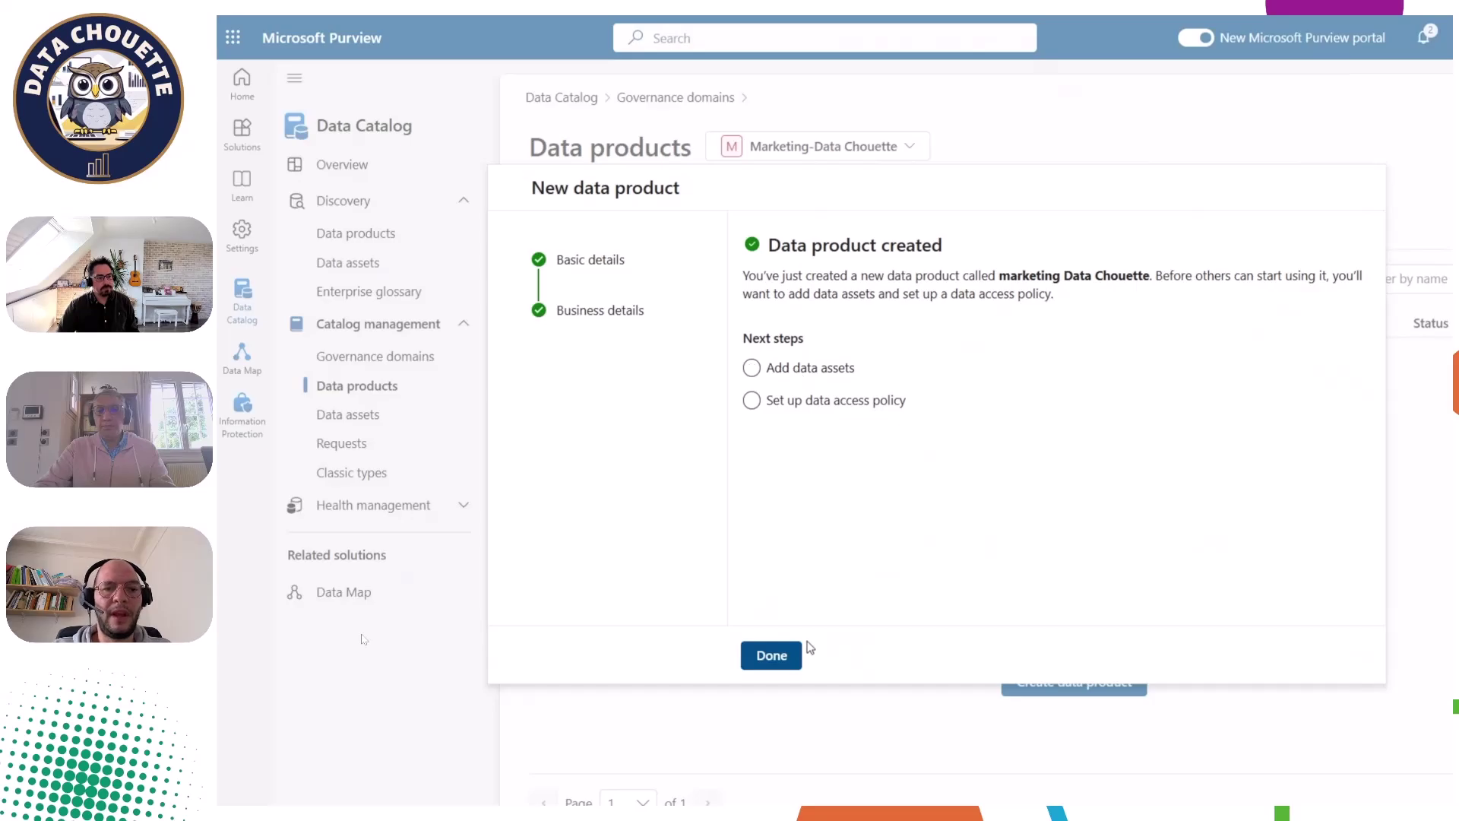
pyautogui.click(775, 377)
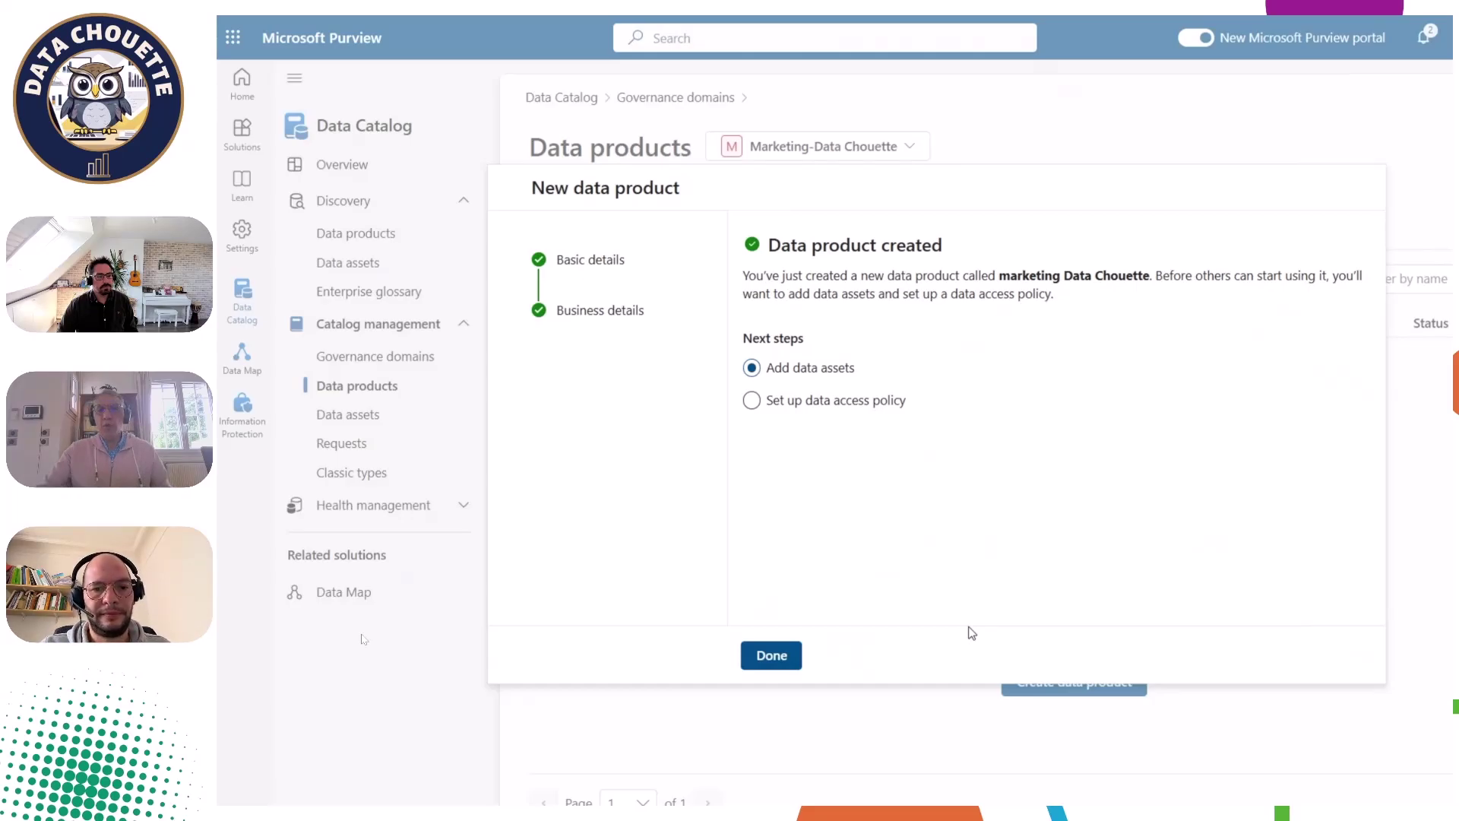
pyautogui.click(779, 655)
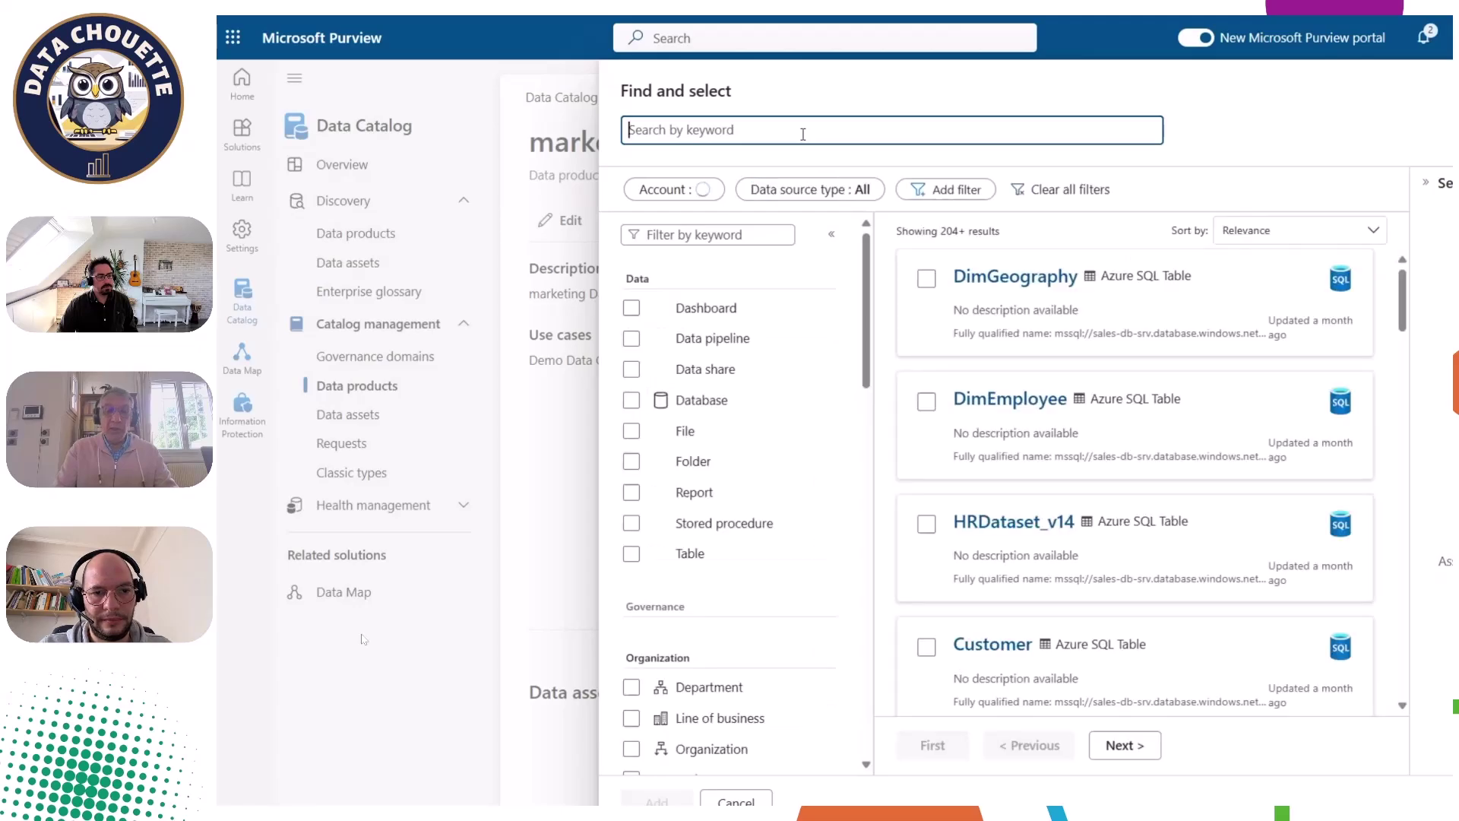
pyautogui.write('sales')
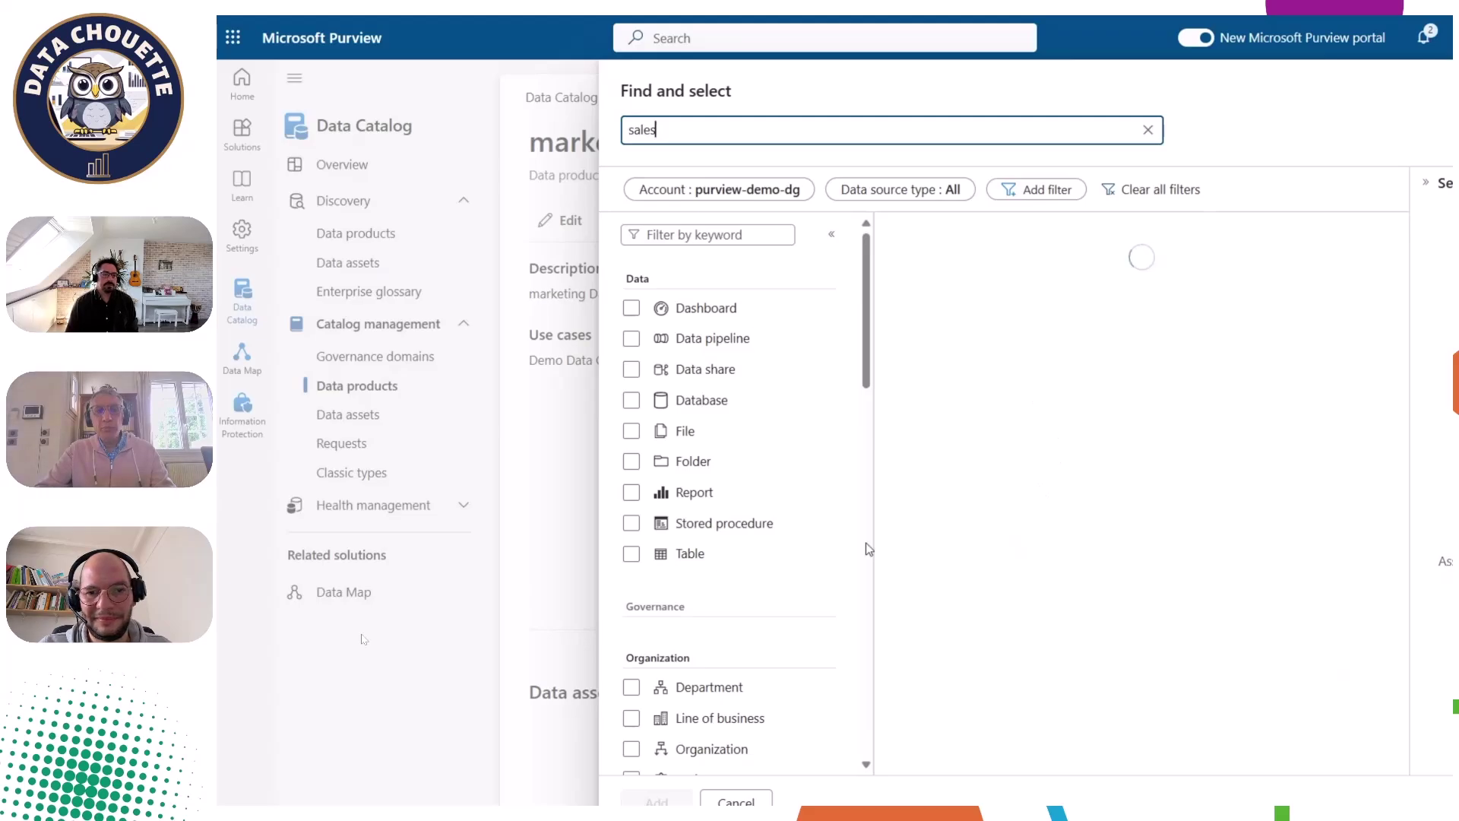
pyautogui.click(937, 429)
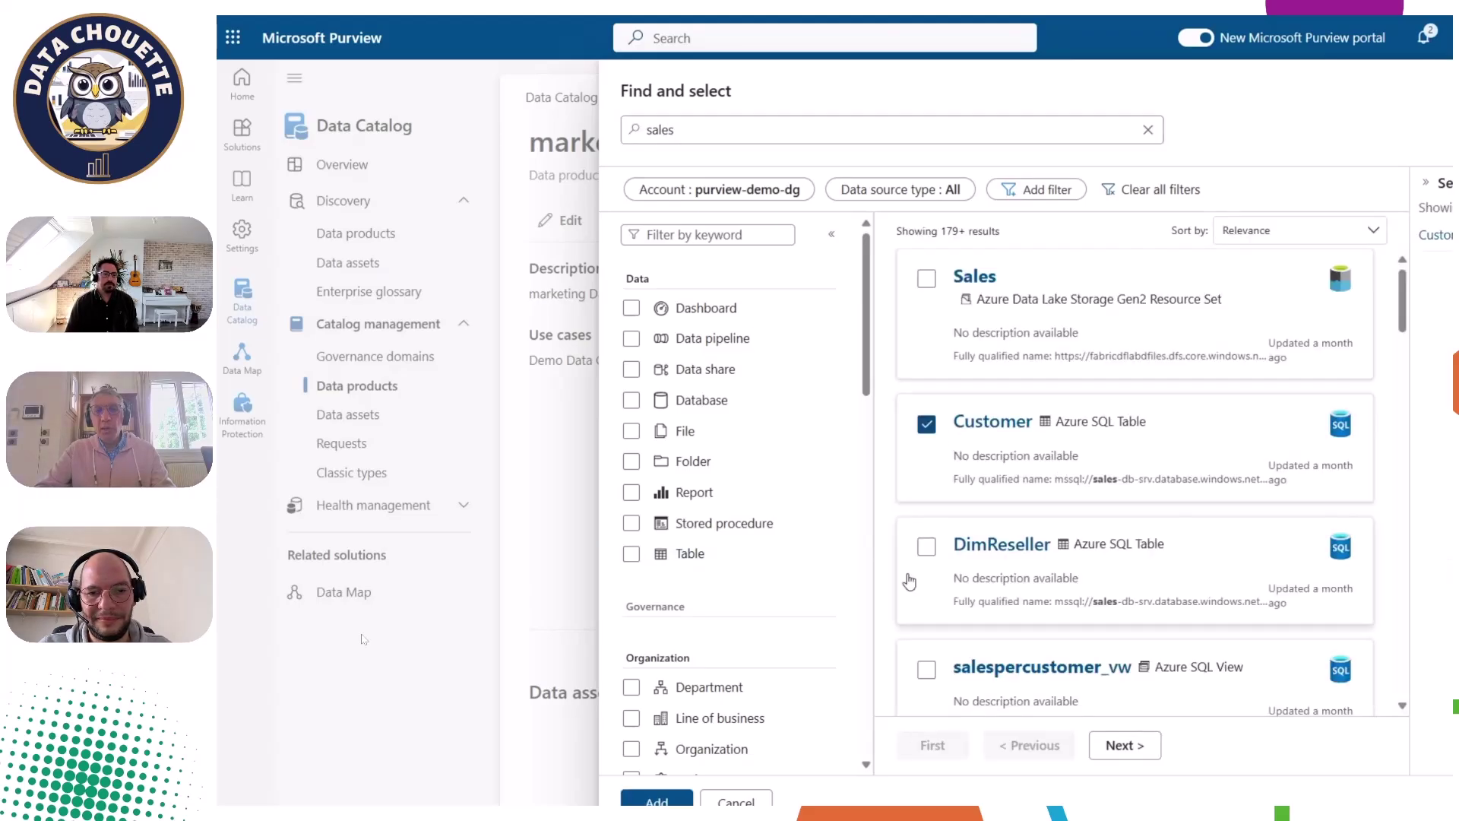
pyautogui.click(926, 546)
pyautogui.click(921, 670)
pyautogui.scroll(-1, 1094, 648)
pyautogui.scroll(-2, 1097, 647)
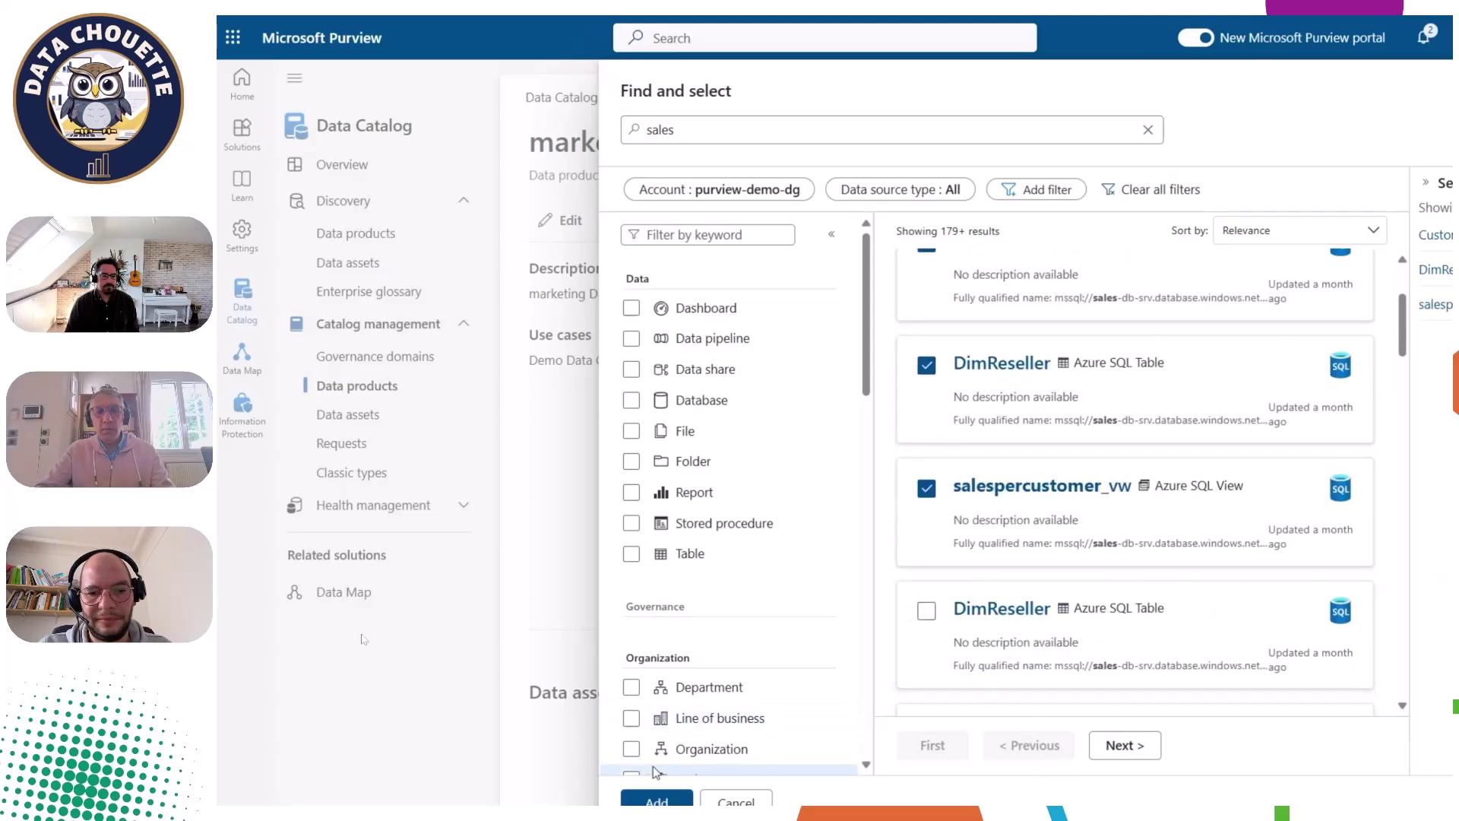
pyautogui.click(657, 799)
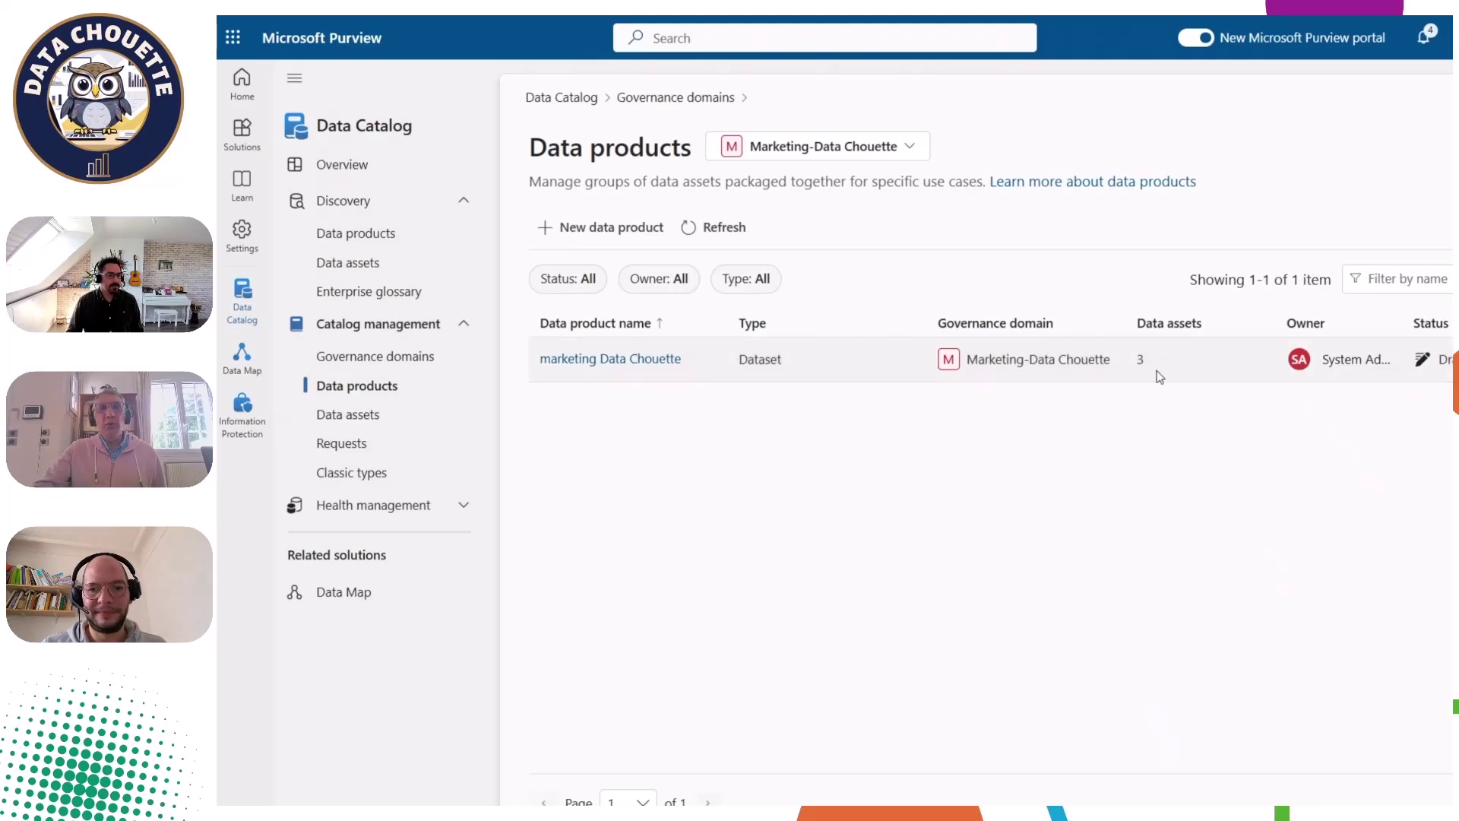
# Return to the governance domains and publish the Marketing-Data Chouette domain.
pyautogui.click(673, 97)
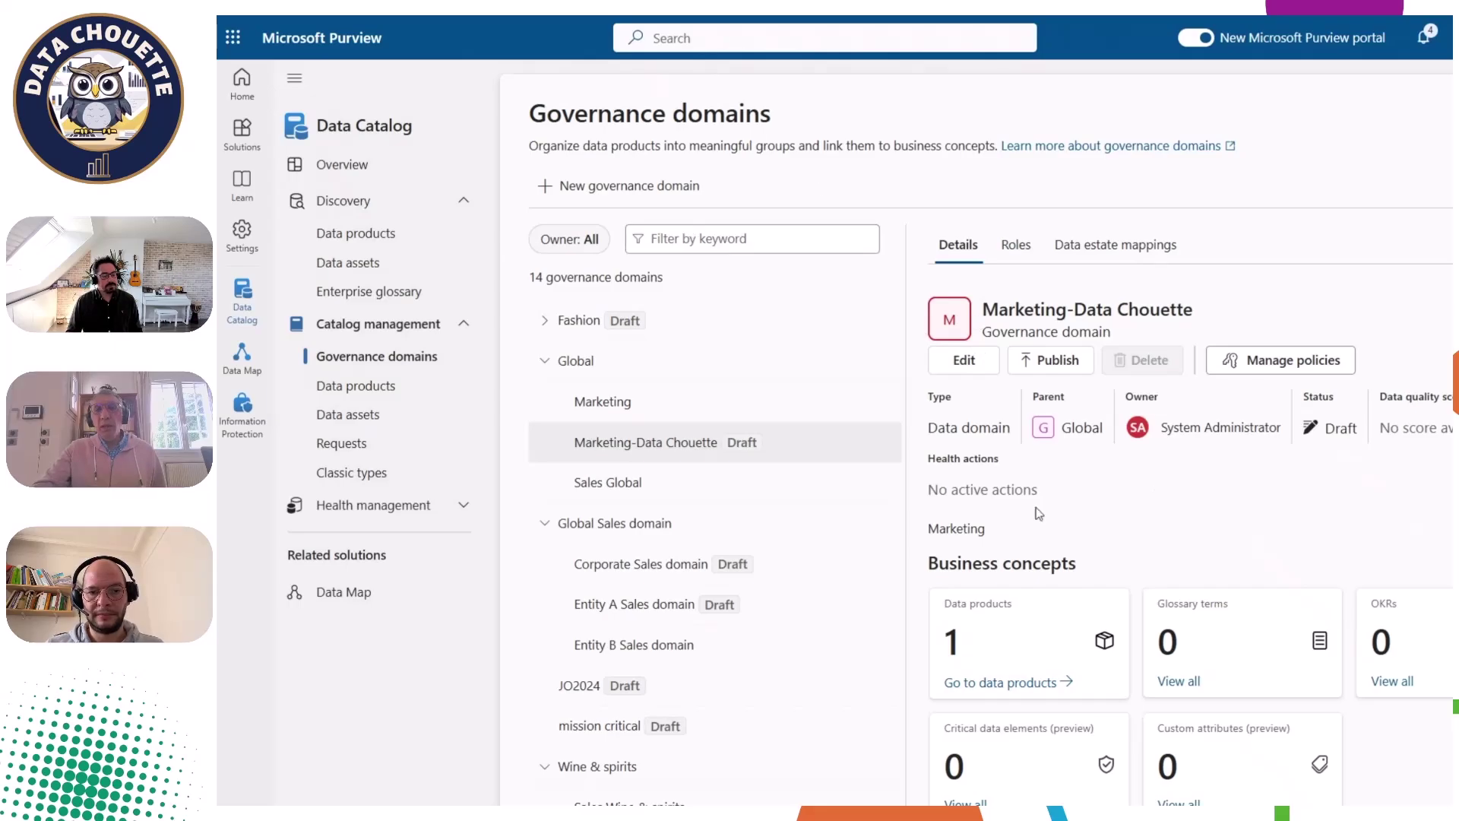
pyautogui.click(1054, 360)
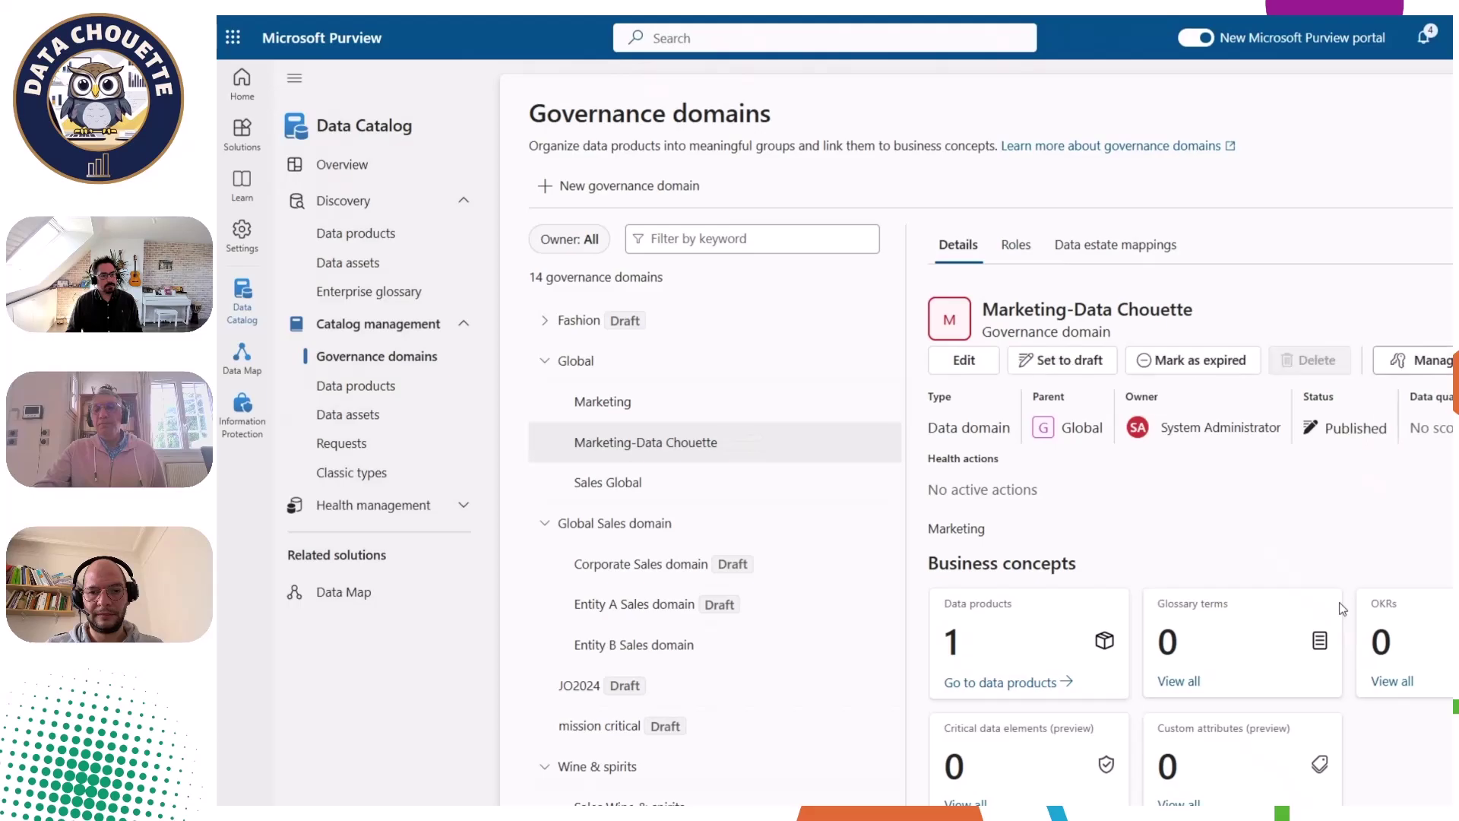